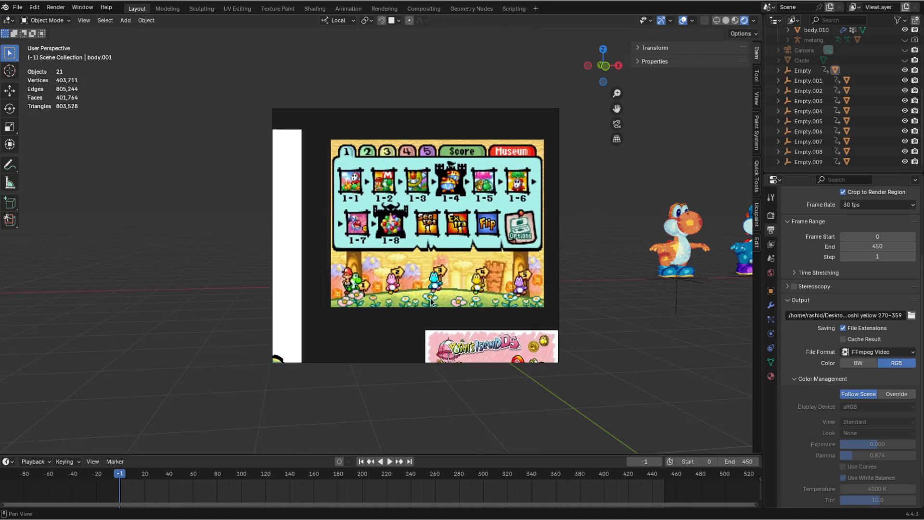
# Examine the Yoshi's Island reference images on the board, including the game menu, the DS artwork and the coloured Yoshi group
pyautogui.scroll(3, 454, 285)
pyautogui.scroll(2, 454, 285)
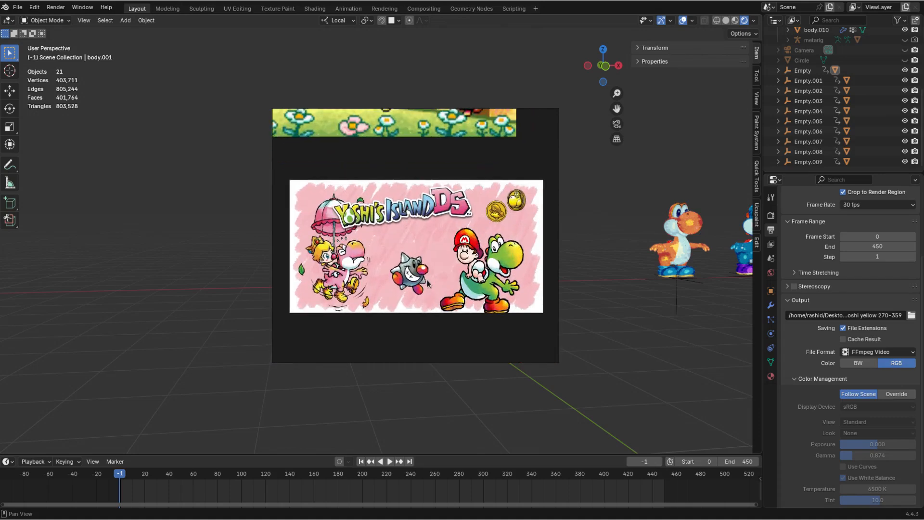
pyautogui.scroll(2, 427, 280)
pyautogui.moveTo(394, 267); pyautogui.dragTo(414, 273, button='middle')
pyautogui.scroll(-2, 430, 273)
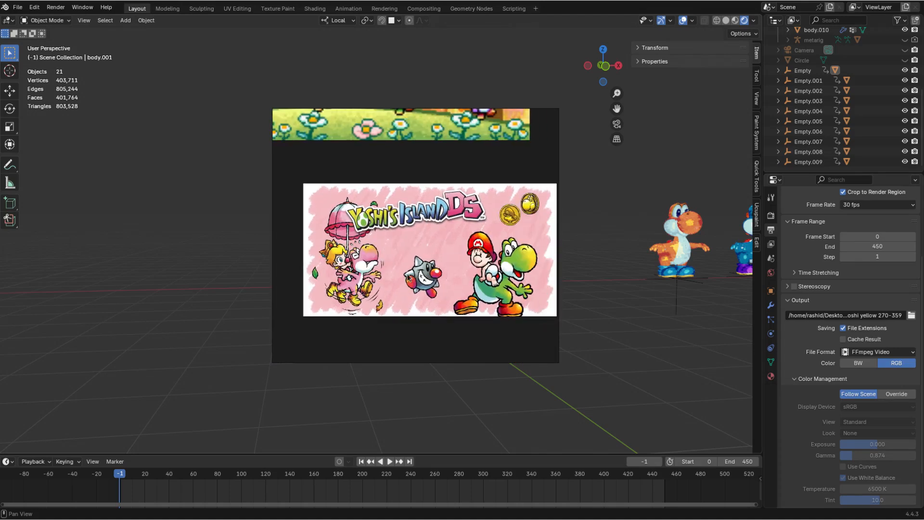
pyautogui.scroll(-2, 347, 262)
pyautogui.moveTo(346, 262); pyautogui.dragTo(498, 259, button='middle')
pyautogui.scroll(-2, 394, 254)
pyautogui.moveTo(393, 252); pyautogui.dragTo(466, 255, button='middle')
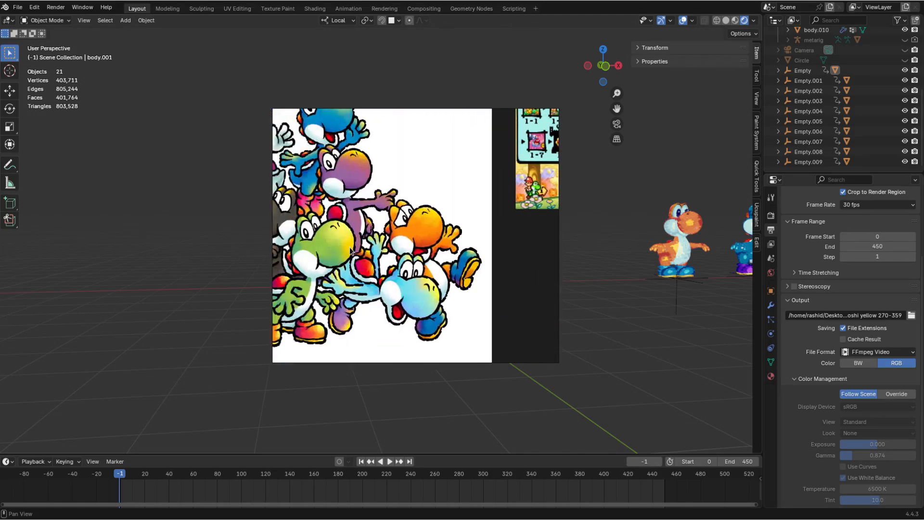
pyautogui.scroll(-3, 351, 250)
pyautogui.moveTo(383, 256); pyautogui.dragTo(409, 258, button='middle')
# Cancel closing the unsaved reference board and minimize its window to uncover the 3D scene
pyautogui.moveTo(287, 267); pyautogui.dragTo(521, 319)
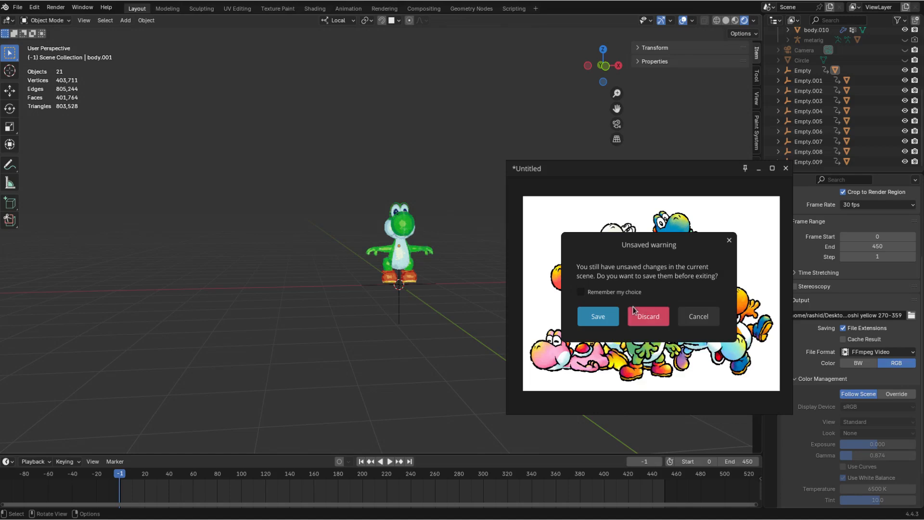
pyautogui.click(699, 317)
pyautogui.click(760, 168)
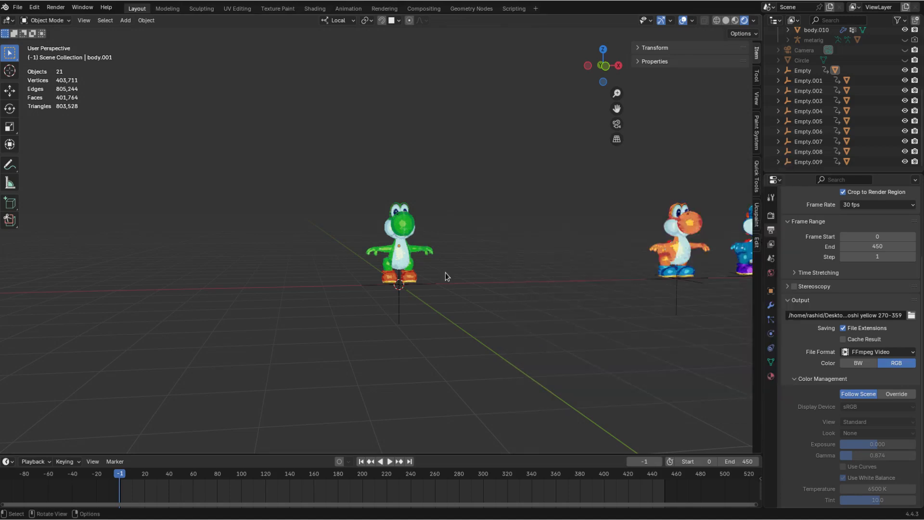
# Examine the green Yoshi model up close from the front and both sides
pyautogui.moveTo(365, 240); pyautogui.dragTo(429, 230, button='middle')
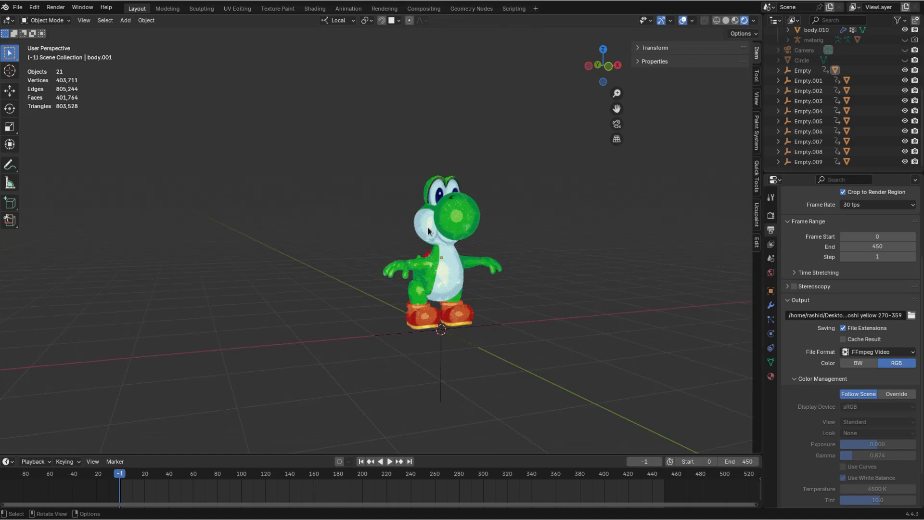
pyautogui.moveTo(447, 226); pyautogui.dragTo(478, 256, button='middle')
pyautogui.scroll(3, 478, 256)
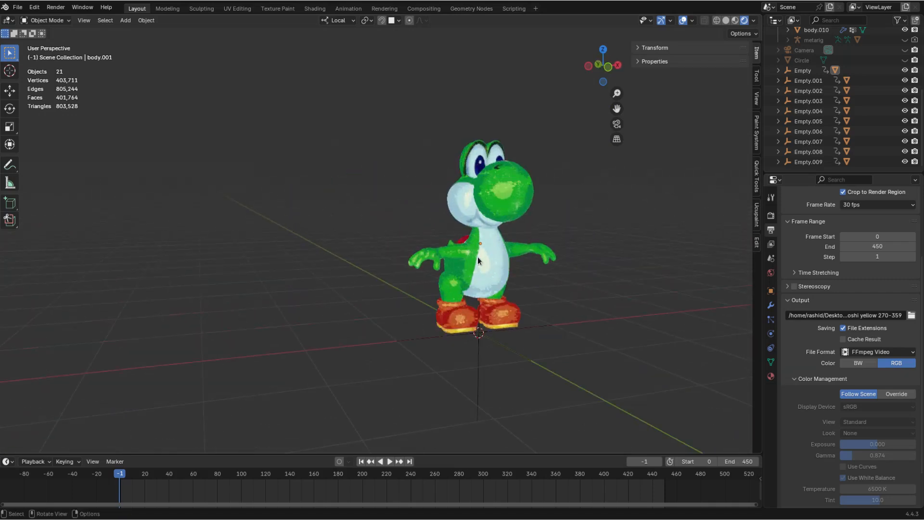
pyautogui.moveTo(515, 253); pyautogui.dragTo(469, 248, button='middle')
pyautogui.keyDown('shift'); pyautogui.moveTo(421, 230); pyautogui.dragTo(443, 242, button='middle'); pyautogui.keyUp('shift')
pyautogui.scroll(1, 456, 234)
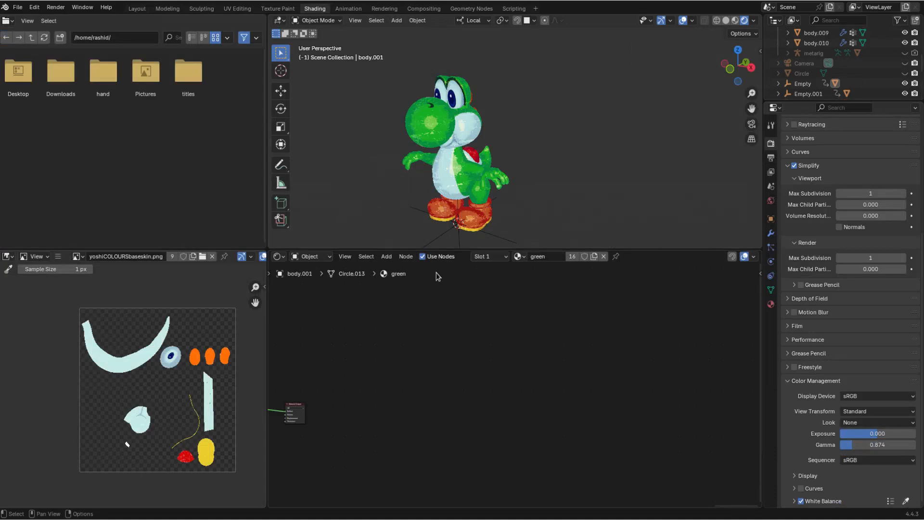
# In the Shading workspace, frame the full node tree of the green material and give the shader editor more height
pyautogui.moveTo(481, 169); pyautogui.dragTo(504, 118, button='middle')
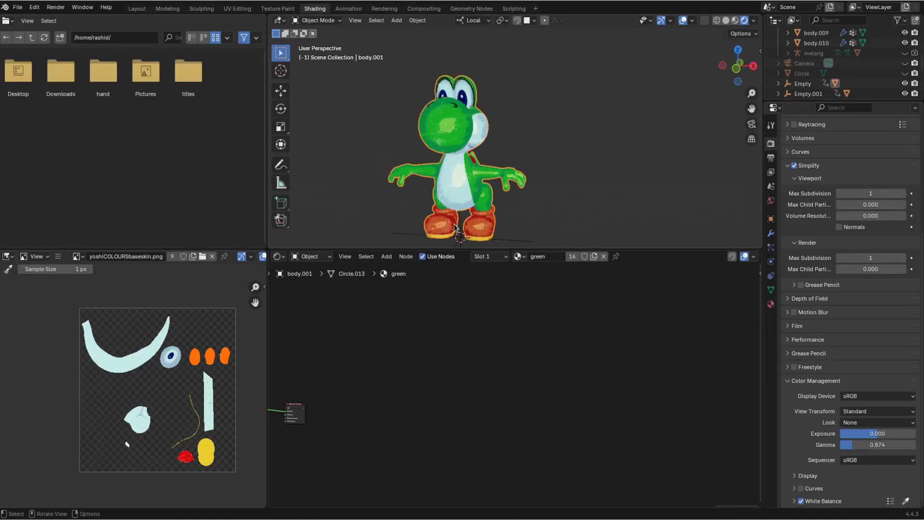
pyautogui.moveTo(455, 228); pyautogui.dragTo(477, 226, button='middle')
pyautogui.press('Home')
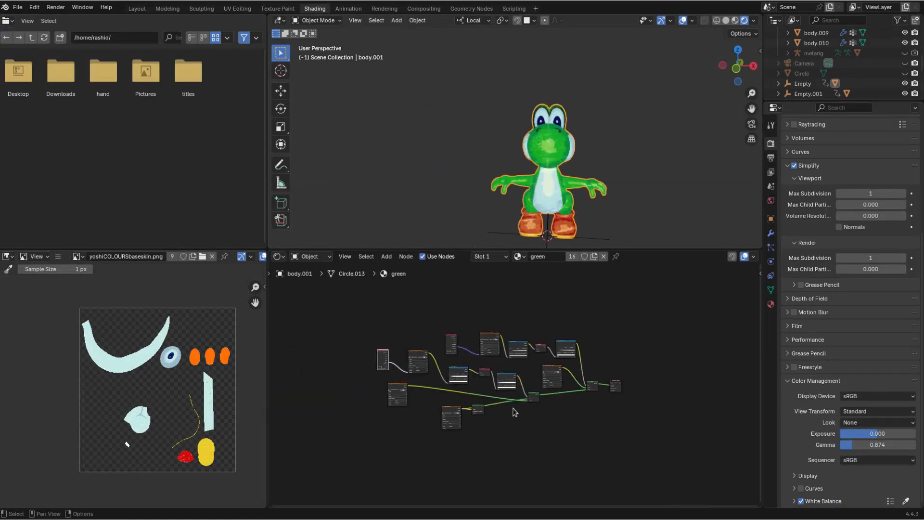
pyautogui.moveTo(515, 413); pyautogui.dragTo(531, 414, button='middle')
pyautogui.scroll(3, 553, 411)
pyautogui.moveTo(526, 249); pyautogui.dragTo(527, 196)
pyautogui.scroll(2, 557, 155)
pyautogui.scroll(3, 494, 381)
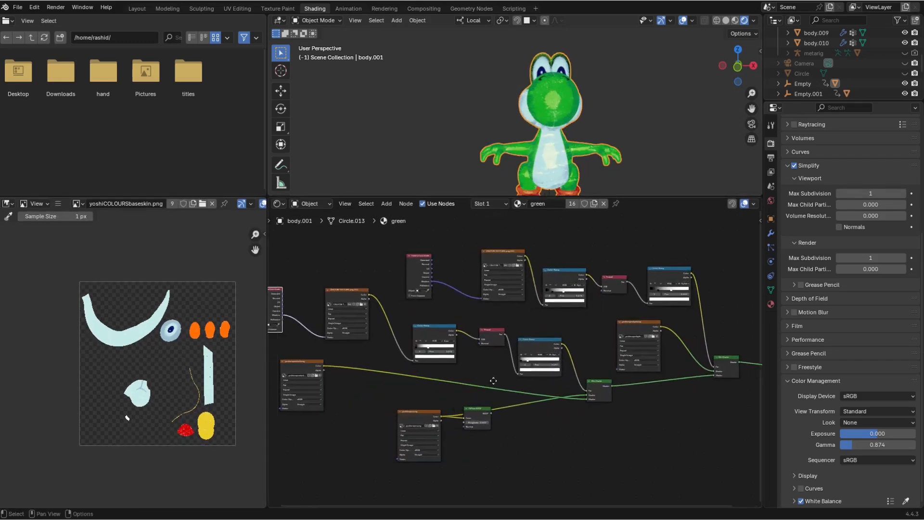
pyautogui.moveTo(494, 381); pyautogui.dragTo(553, 393, button='middle')
# Preview the images used by the base colour and crayon texture nodes of the green material
pyautogui.click(475, 430)
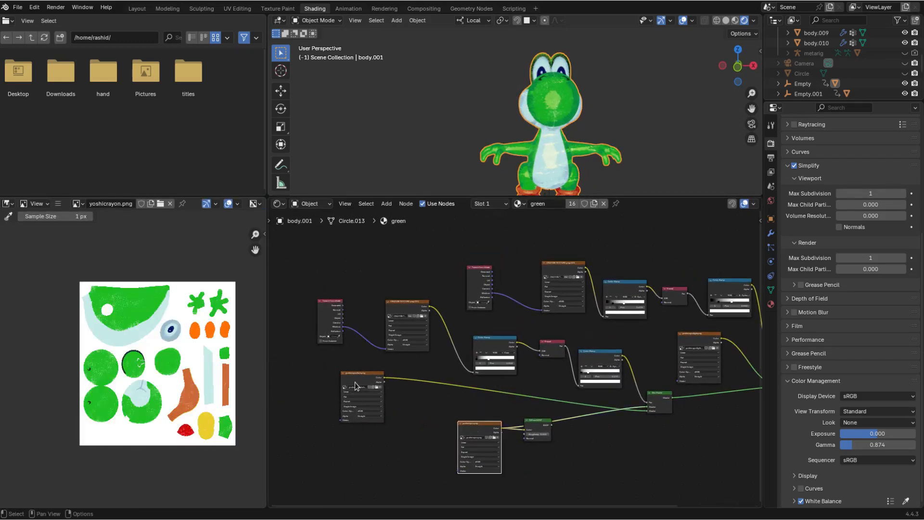
pyautogui.click(402, 311)
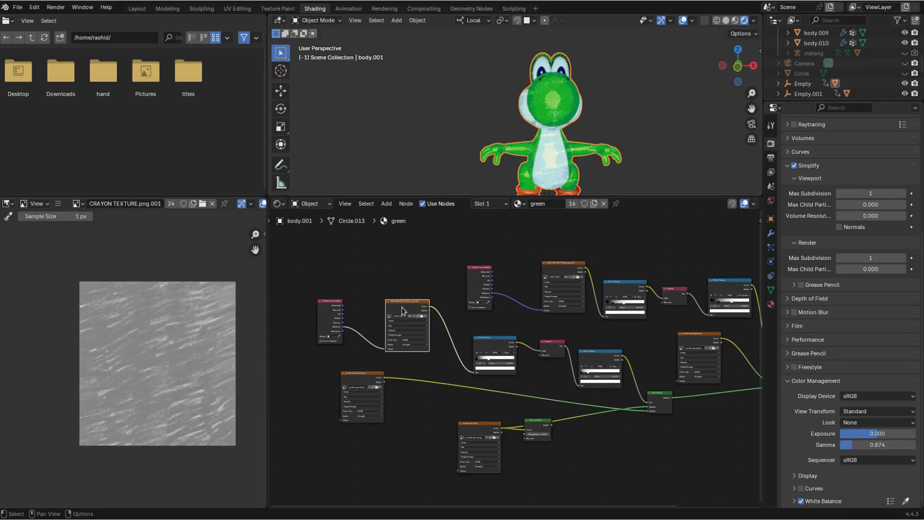
pyautogui.moveTo(425, 367); pyautogui.dragTo(442, 358, button='middle')
pyautogui.scroll(1, 461, 362)
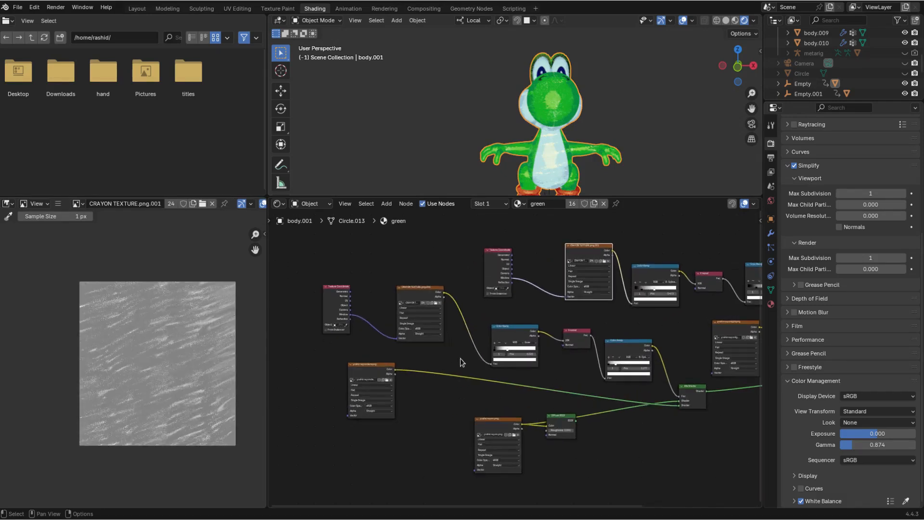
# Display yoshicrayon.png in a widened image editor and examine its painted texture regions
pyautogui.click(494, 424)
pyautogui.moveTo(330, 411)
pyautogui.mouseDown(button='middle')
pyautogui.moveTo(412, 411)
pyautogui.moveTo(345, 415)
pyautogui.mouseUp(button='middle')
pyautogui.moveTo(525, 139); pyautogui.dragTo(486, 142, button='middle')
pyautogui.scroll(2, 117, 357)
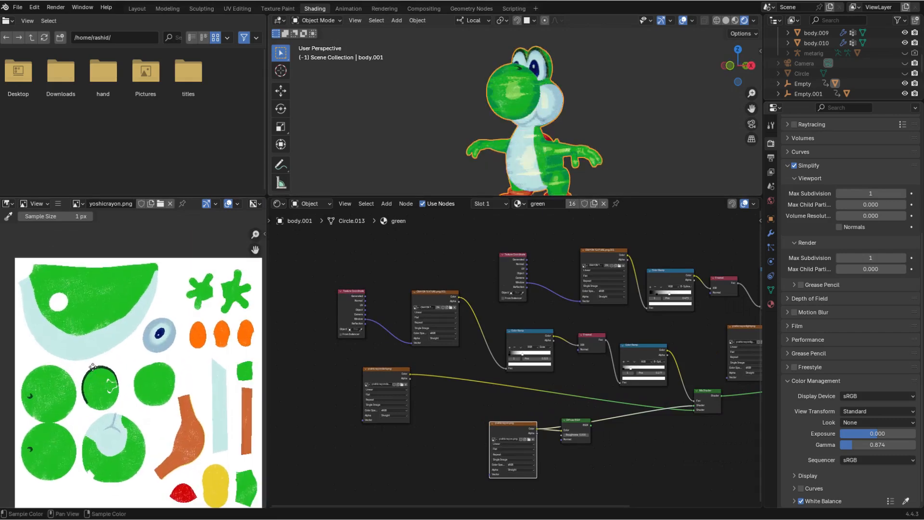
pyautogui.moveTo(117, 357)
pyautogui.mouseDown(button='middle')
pyautogui.moveTo(107, 354)
pyautogui.moveTo(125, 351)
pyautogui.mouseUp(button='middle')
pyautogui.moveTo(266, 369); pyautogui.dragTo(336, 368)
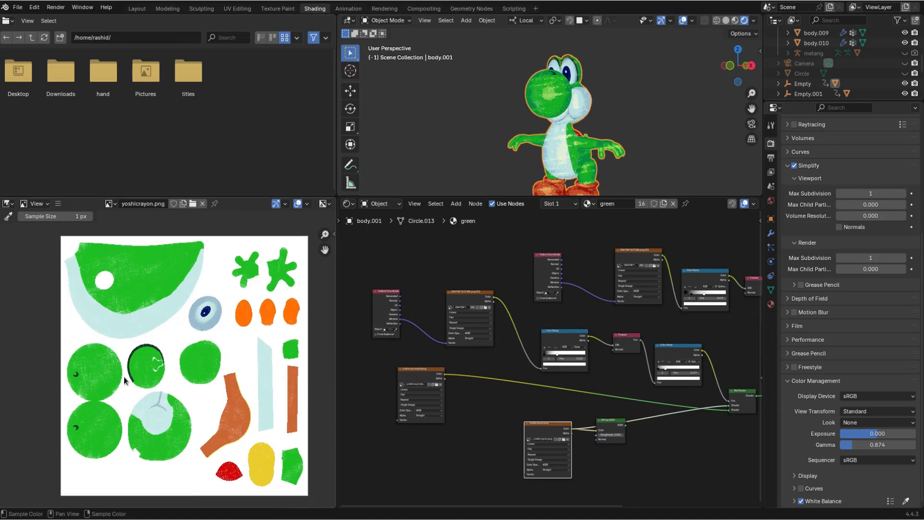
pyautogui.scroll(3, 104, 381)
pyautogui.moveTo(239, 361); pyautogui.dragTo(199, 379, button='middle')
pyautogui.scroll(-2, 161, 366)
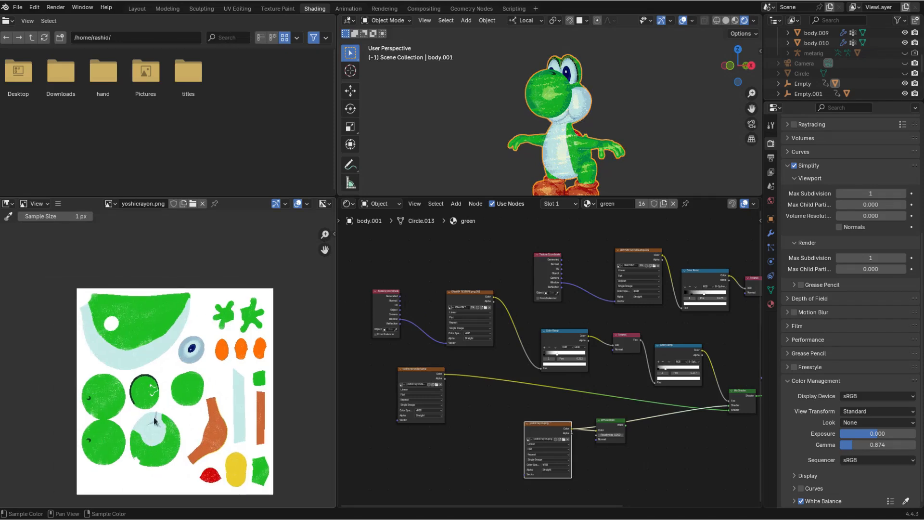
pyautogui.scroll(1, 161, 366)
pyautogui.moveTo(171, 343); pyautogui.dragTo(251, 338, button='middle')
# Widen the shader editor and preview the images of the yoshicrayondark.png and CRAYON TEXTURE nodes
pyautogui.moveTo(337, 345); pyautogui.dragTo(231, 356)
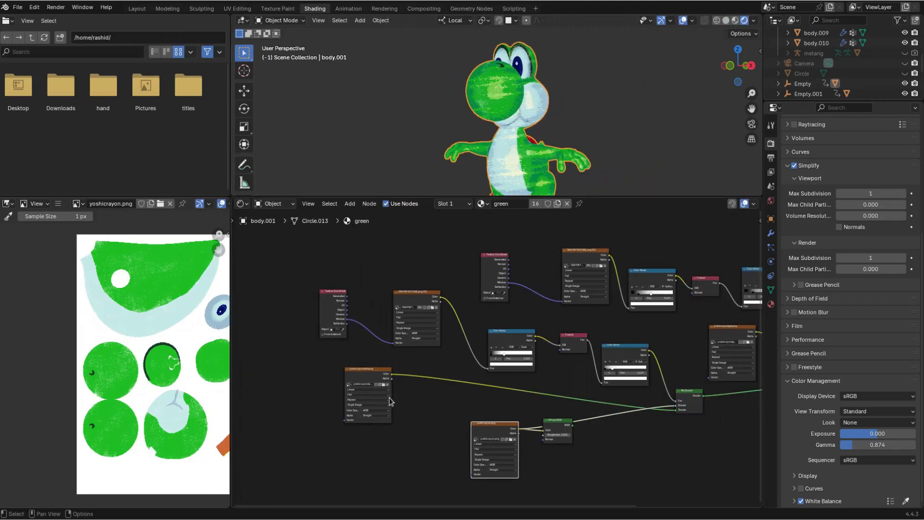
pyautogui.click(391, 369)
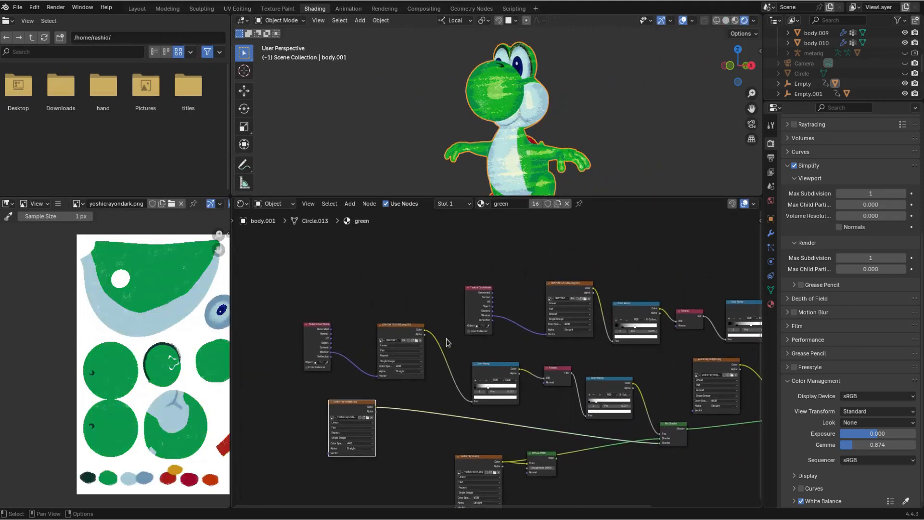
pyautogui.click(571, 295)
pyautogui.click(405, 330)
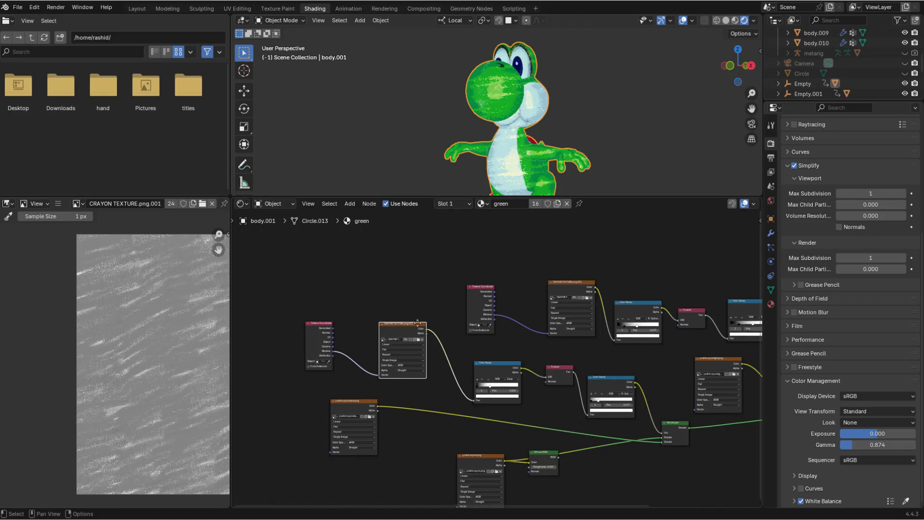
pyautogui.moveTo(408, 328); pyautogui.dragTo(459, 301, button='middle')
pyautogui.scroll(-3, 171, 365)
pyautogui.moveTo(171, 365); pyautogui.dragTo(123, 360, button='middle')
pyautogui.scroll(2, 482, 402)
pyautogui.moveTo(482, 402); pyautogui.dragTo(298, 400, button='middle')
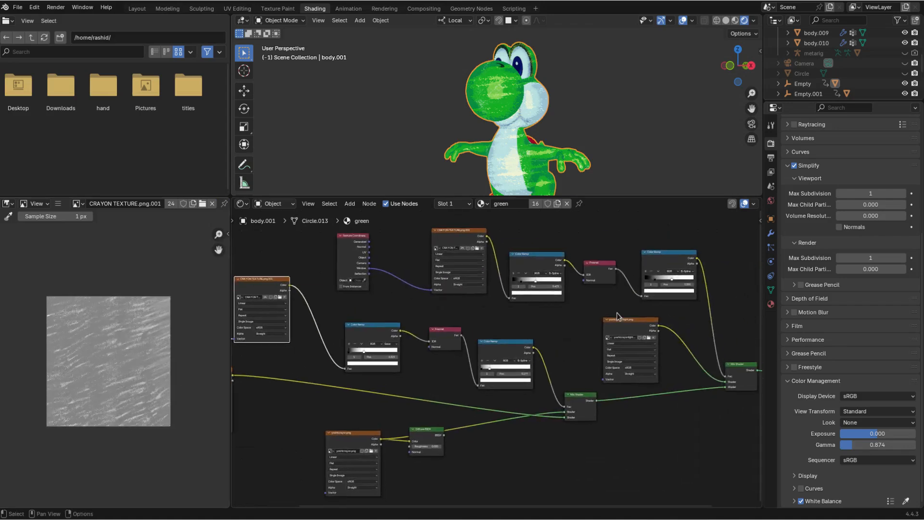
# Preview the light texture node, then display yoshicrayon.png in a widened image editor
pyautogui.click(616, 331)
pyautogui.moveTo(376, 424); pyautogui.dragTo(514, 383, button='middle')
pyautogui.click(502, 394)
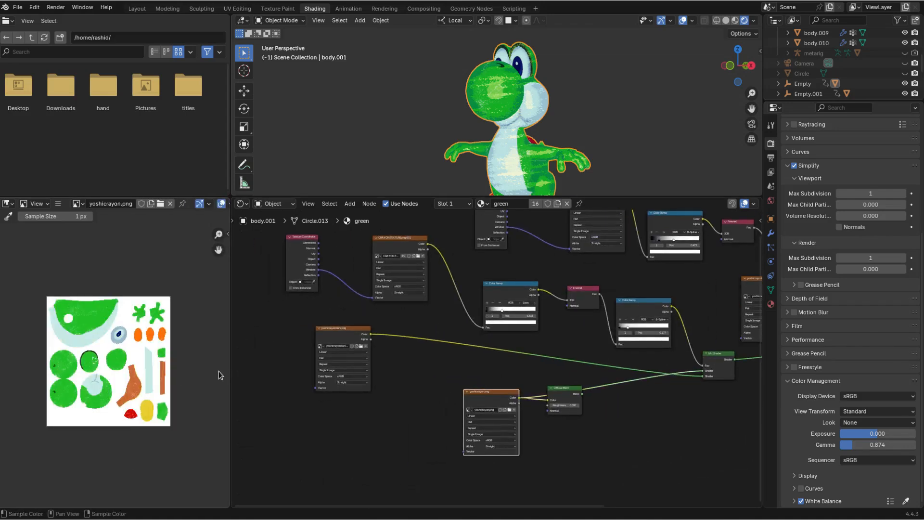
pyautogui.moveTo(230, 370); pyautogui.dragTo(498, 370)
pyautogui.scroll(2, 308, 380)
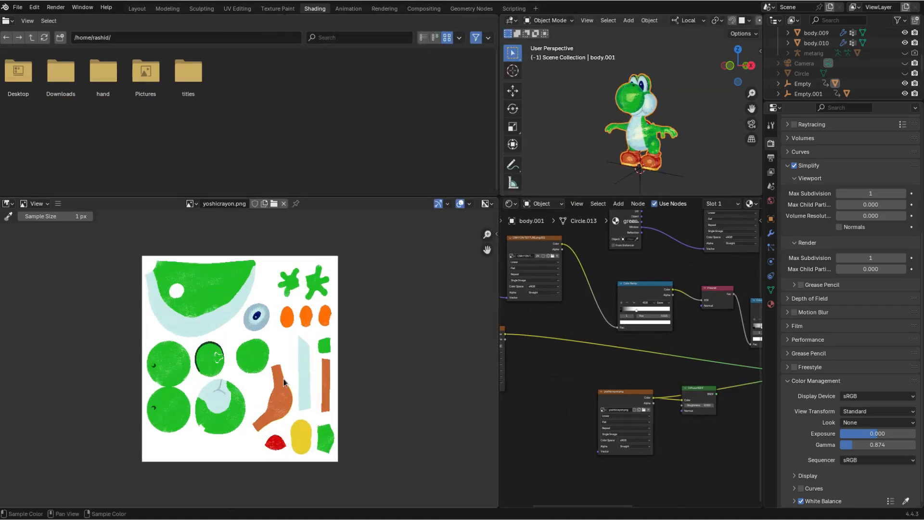
pyautogui.moveTo(299, 381); pyautogui.dragTo(332, 387, button='middle')
# Display yoshicrayondark.png beside the node tree to compare its darker colours with the base texture
pyautogui.moveTo(501, 398); pyautogui.dragTo(392, 398)
pyautogui.click(519, 336)
pyautogui.scroll(1, 196, 354)
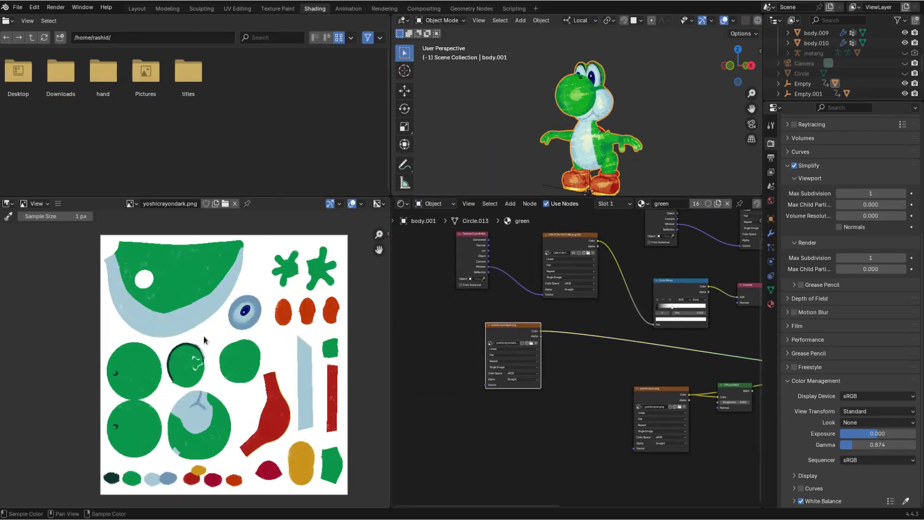
pyautogui.moveTo(207, 342); pyautogui.dragTo(230, 352, button='middle')
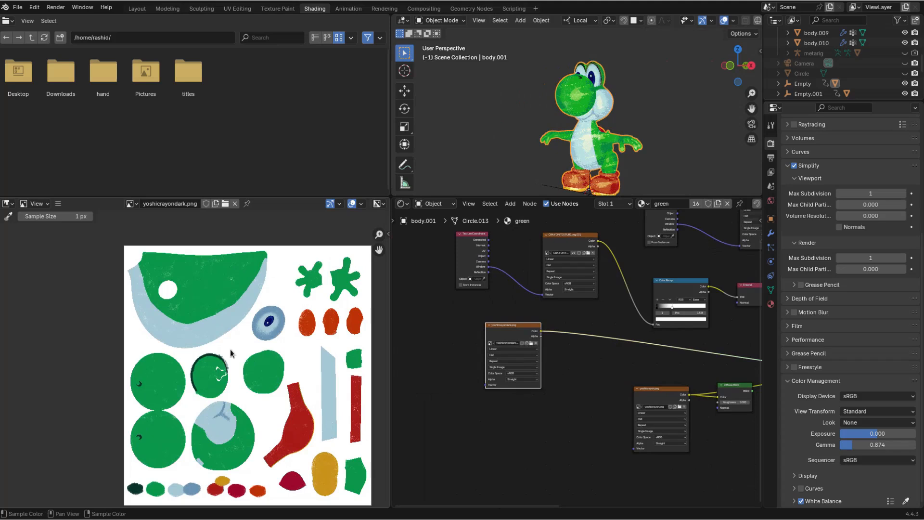
# Examine the crayon shading on Yoshi's head up close and on the whole body from other angles
pyautogui.scroll(6, 596, 99)
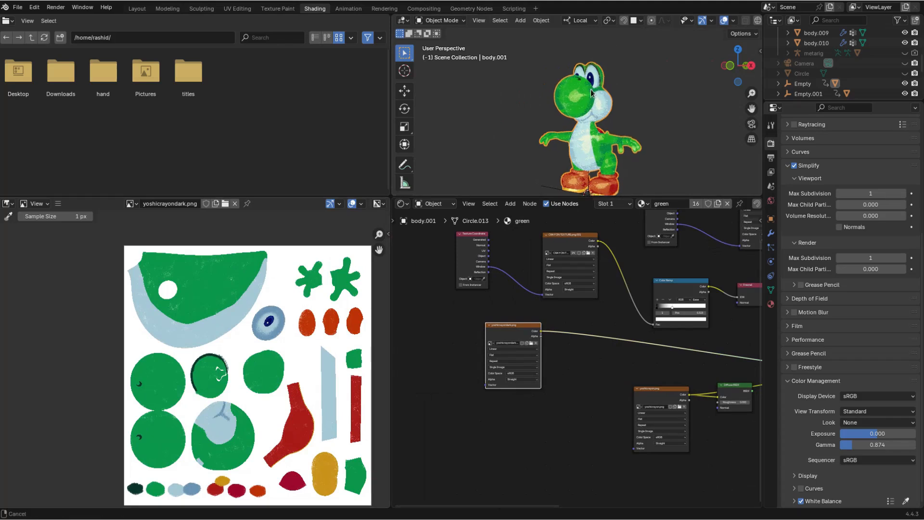
pyautogui.moveTo(578, 84); pyautogui.dragTo(583, 105, button='middle')
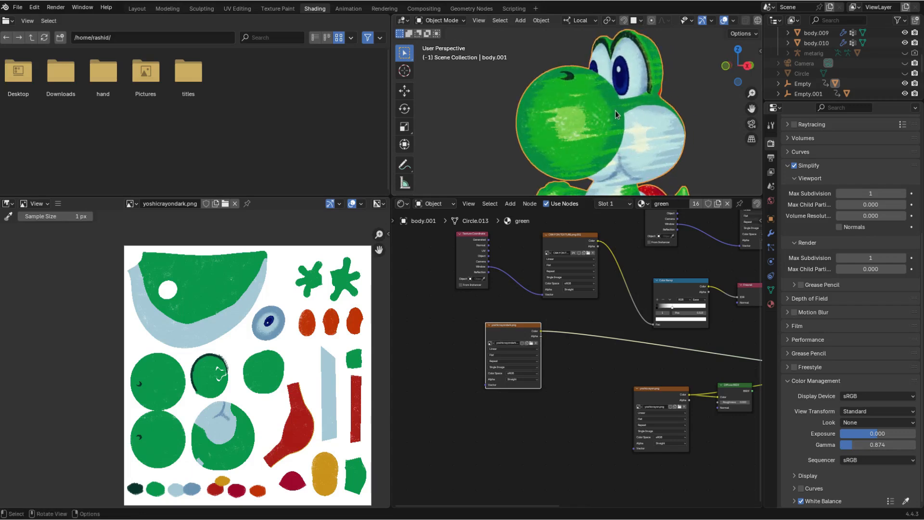
pyautogui.moveTo(571, 154); pyautogui.dragTo(568, 122, button='middle')
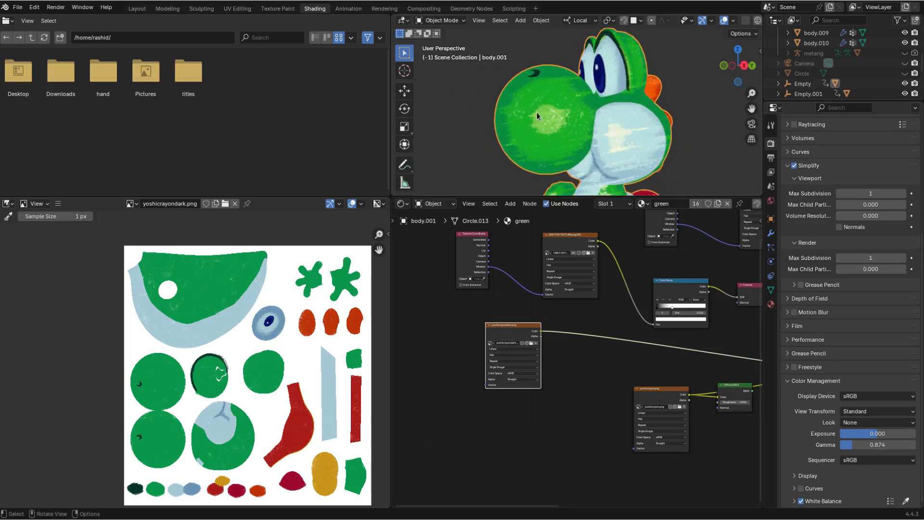
pyautogui.scroll(-3, 552, 123)
pyautogui.keyDown('shift'); pyautogui.moveTo(535, 122); pyautogui.dragTo(551, 131, button='middle'); pyautogui.keyUp('shift')
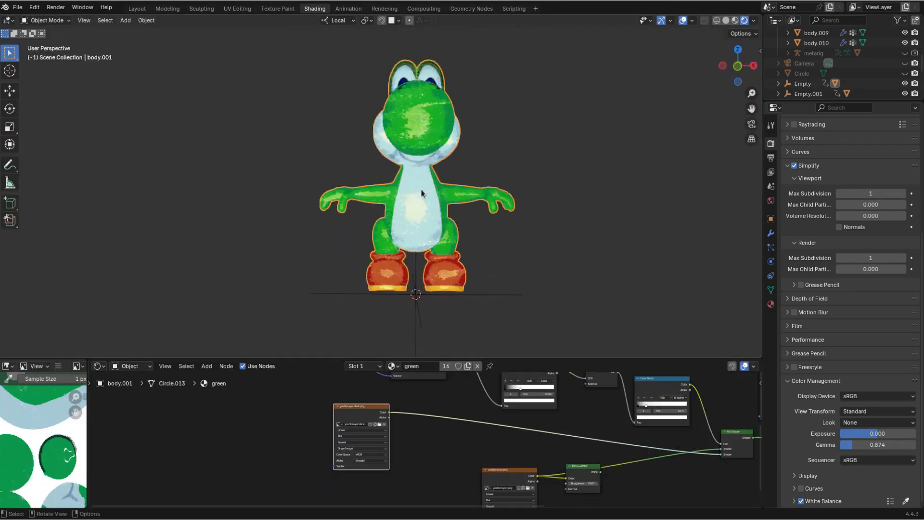
pyautogui.moveTo(467, 210); pyautogui.dragTo(426, 309, button='middle')
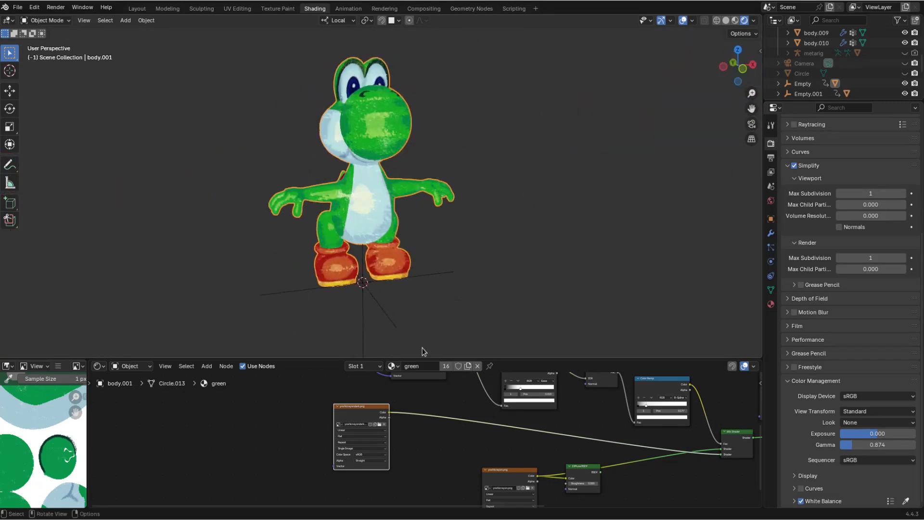
# Enlarge the shader editor and examine the nodes leading through the Mix Shaders to the Material Output
pyautogui.moveTo(479, 359); pyautogui.dragTo(480, 206)
pyautogui.moveTo(496, 258); pyautogui.dragTo(434, 260, button='middle')
pyautogui.scroll(2, 438, 376)
pyautogui.moveTo(438, 375); pyautogui.dragTo(161, 401, button='middle')
pyautogui.click(352, 264)
pyautogui.click(288, 376)
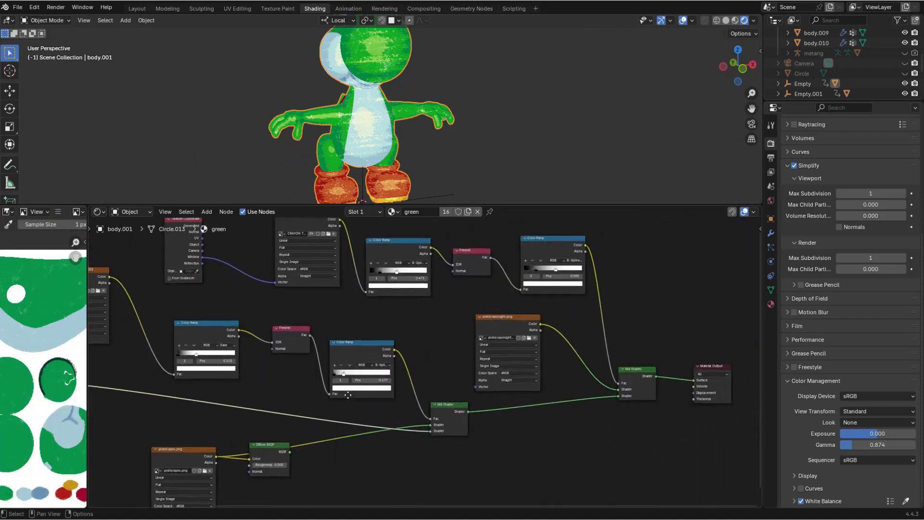
# Display yoshicrayonlight.png in a widened image editor and examine its light texture regions
pyautogui.click(502, 322)
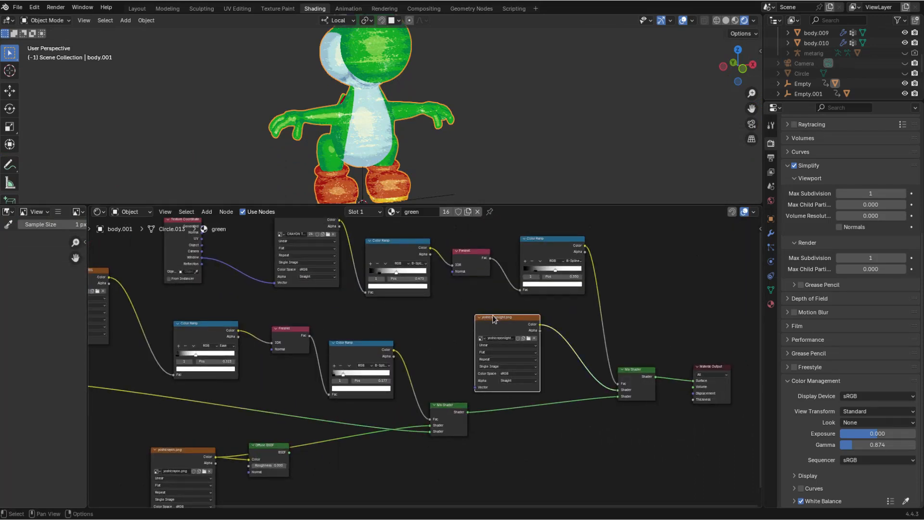
pyautogui.moveTo(87, 347); pyautogui.dragTo(512, 394)
pyautogui.moveTo(398, 405); pyautogui.dragTo(172, 388, button='middle')
pyautogui.scroll(4, 451, 379)
pyautogui.scroll(-2, 172, 389)
pyautogui.moveTo(276, 352); pyautogui.dragTo(289, 356, button='middle')
pyautogui.scroll(1, 291, 356)
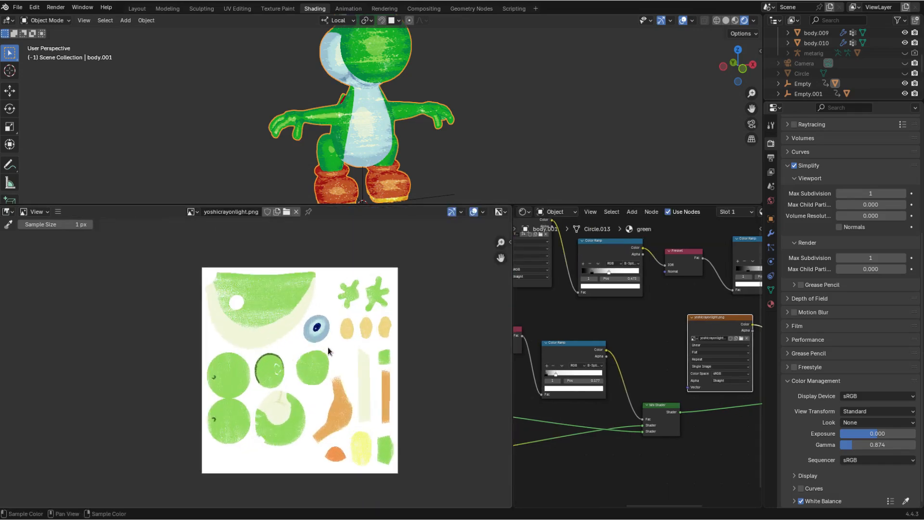
# Examine the light crayon highlights on Yoshi's nose and cheek from the side
pyautogui.moveTo(397, 170); pyautogui.dragTo(414, 201, button='middle')
pyautogui.moveTo(380, 97); pyautogui.dragTo(414, 143, button='middle')
pyautogui.scroll(5, 412, 129)
pyautogui.scroll(-1, 428, 140)
pyautogui.moveTo(530, 120); pyautogui.dragTo(446, 159, button='middle')
# Resize the editors to give the shader editor most of the space and show the material's node tree
pyautogui.moveTo(448, 204); pyautogui.dragTo(467, 306)
pyautogui.moveTo(513, 382); pyautogui.dragTo(130, 382)
pyautogui.moveTo(469, 304); pyautogui.dragTo(478, 189)
pyautogui.scroll(-3, 375, 315)
pyautogui.moveTo(195, 383); pyautogui.dragTo(330, 391, button='middle')
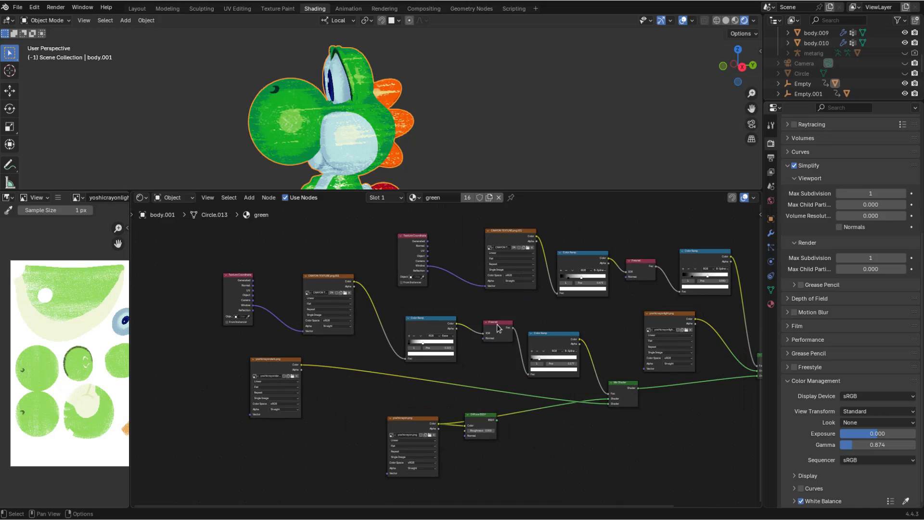
# Focus on the selected Fresnel node between the two Color Ramps that feed the first Mix Shader
pyautogui.moveTo(499, 353); pyautogui.dragTo(379, 370, button='middle')
pyautogui.scroll(3, 364, 369)
pyautogui.moveTo(286, 402); pyautogui.dragTo(378, 369, button='middle')
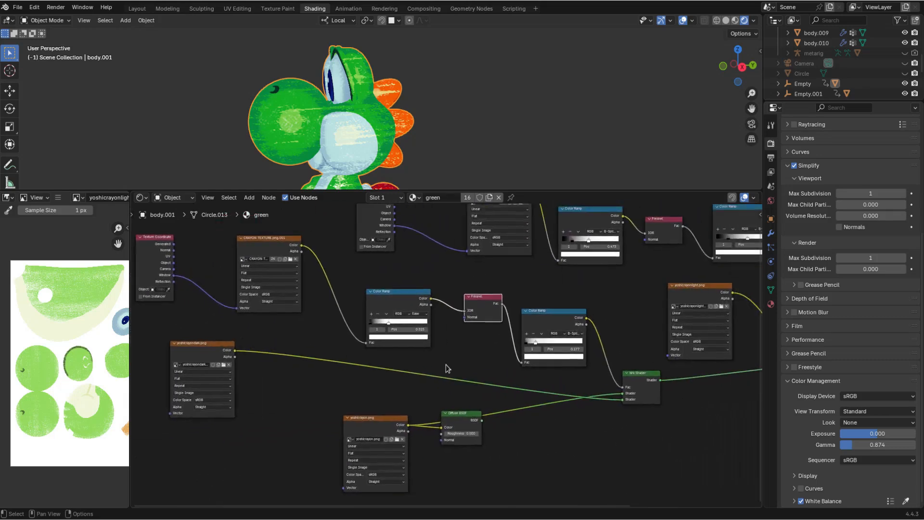
# Preview the Color Ramp after the lower Fresnel node on the model and examine its mask in an enlarged 3D viewport
pyautogui.keyDown('ctrl'); pyautogui.keyDown('shift'); pyautogui.click(551, 315); pyautogui.keyUp('shift'); pyautogui.keyUp('ctrl')
pyautogui.scroll(-2, 386, 130)
pyautogui.moveTo(337, 128); pyautogui.dragTo(476, 128, button='middle')
pyautogui.moveTo(477, 128); pyautogui.dragTo(454, 116, button='middle')
pyautogui.scroll(-2, 463, 124)
pyautogui.moveTo(486, 187); pyautogui.dragTo(486, 212)
pyautogui.moveTo(377, 392); pyautogui.dragTo(354, 341, button='middle')
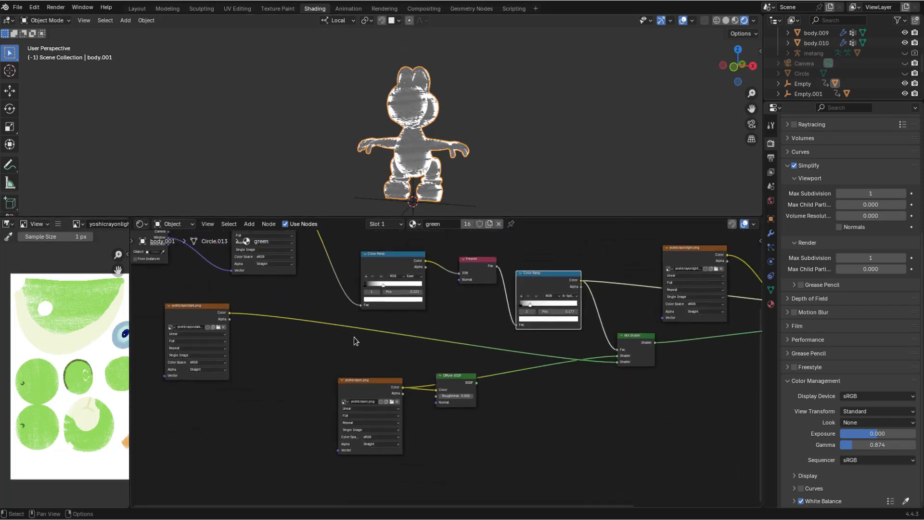
# Preview the yoshicrayon.png base texture alone on the model and bring the whole node tree into view
pyautogui.keyDown('ctrl'); pyautogui.keyDown('shift'); pyautogui.click(364, 394); pyautogui.keyUp('shift'); pyautogui.keyUp('ctrl')
pyautogui.moveTo(336, 372); pyautogui.dragTo(303, 417, button='middle')
pyautogui.scroll(-3, 408, 388)
pyautogui.scroll(-2, 359, 388)
pyautogui.moveTo(358, 388); pyautogui.dragTo(352, 398, button='middle')
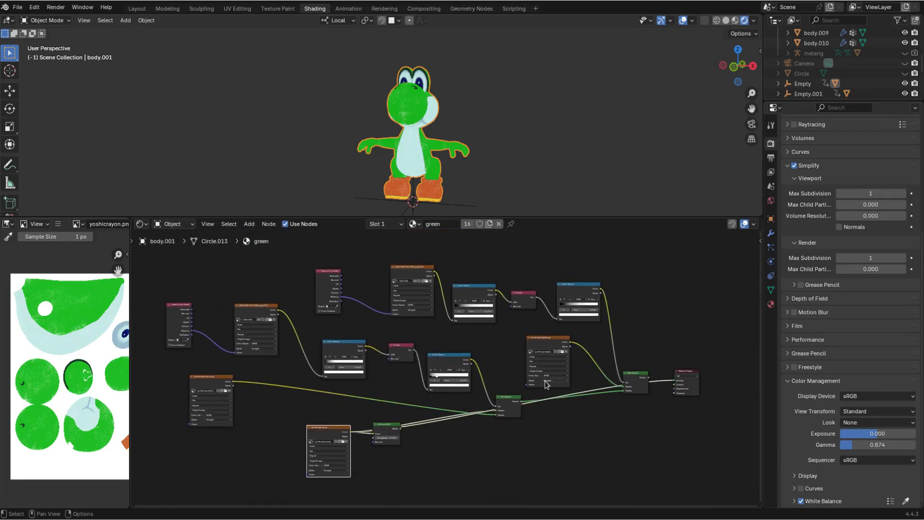
# Remove the Diffuse BSDF so yoshicrayon.png feeds the first Mix Shader directly, and restore the full material on the model
pyautogui.scroll(1, 435, 381)
pyautogui.moveTo(431, 379); pyautogui.dragTo(474, 384, button='middle')
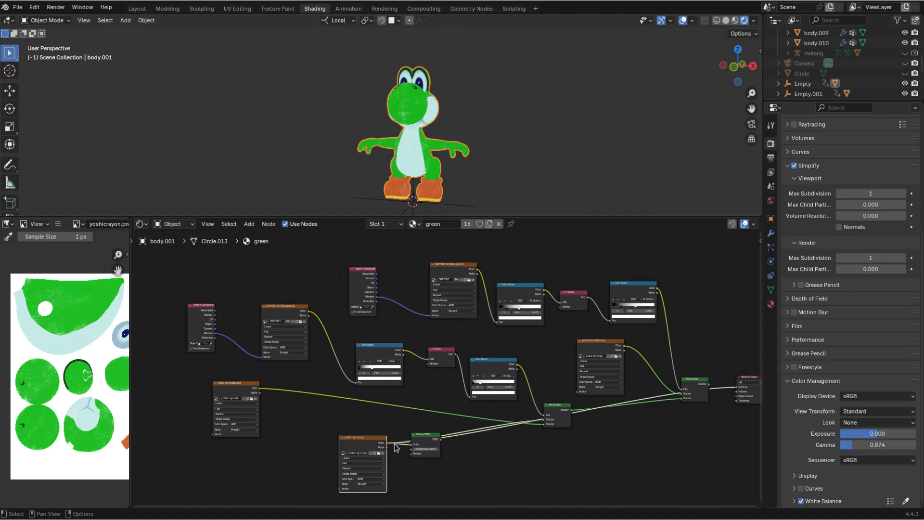
pyautogui.scroll(1, 470, 427)
pyautogui.moveTo(471, 428); pyautogui.dragTo(485, 410, button='middle')
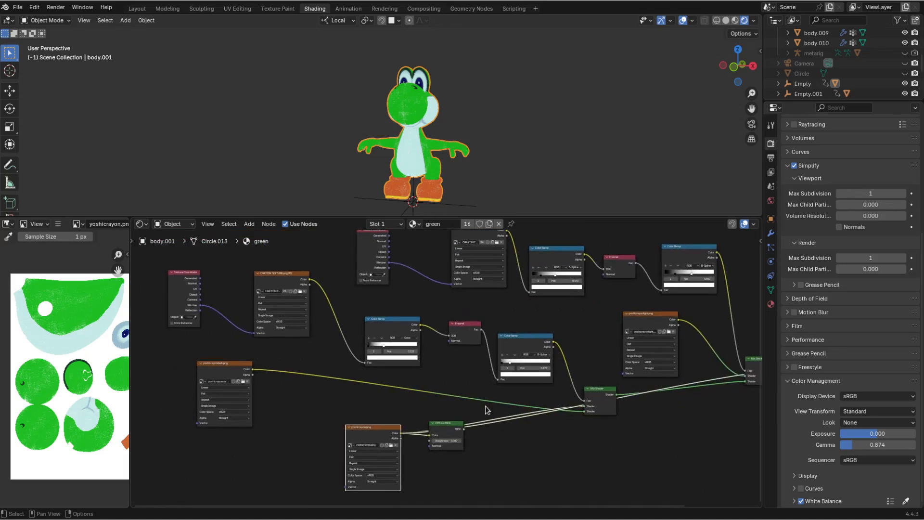
pyautogui.moveTo(472, 373); pyautogui.dragTo(513, 347, button='middle')
pyautogui.scroll(1, 513, 347)
pyautogui.moveTo(414, 403); pyautogui.dragTo(389, 389, button='middle')
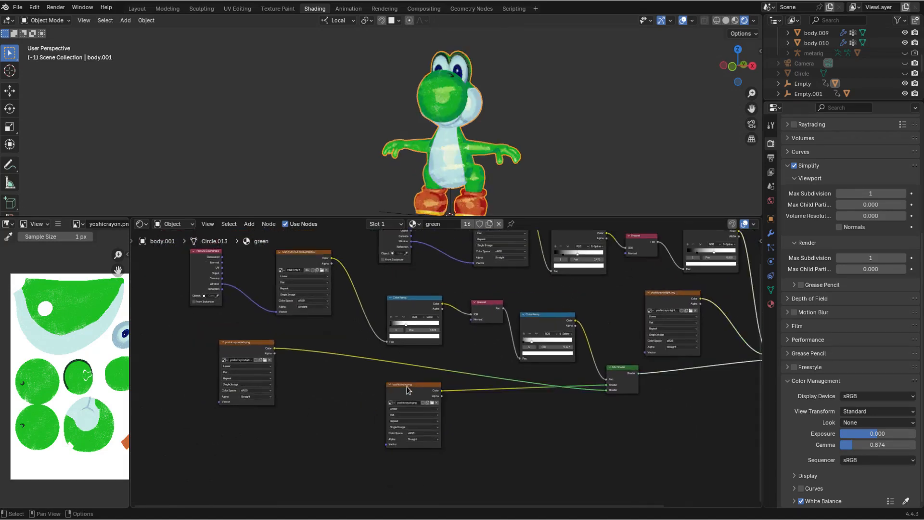
# Display yoshicrayon.png in a widened image editor and reposition its texture node below the lower Color Ramp
pyautogui.click(409, 386)
pyautogui.moveTo(276, 385); pyautogui.dragTo(296, 384, button='middle')
pyautogui.moveTo(130, 370); pyautogui.dragTo(231, 370)
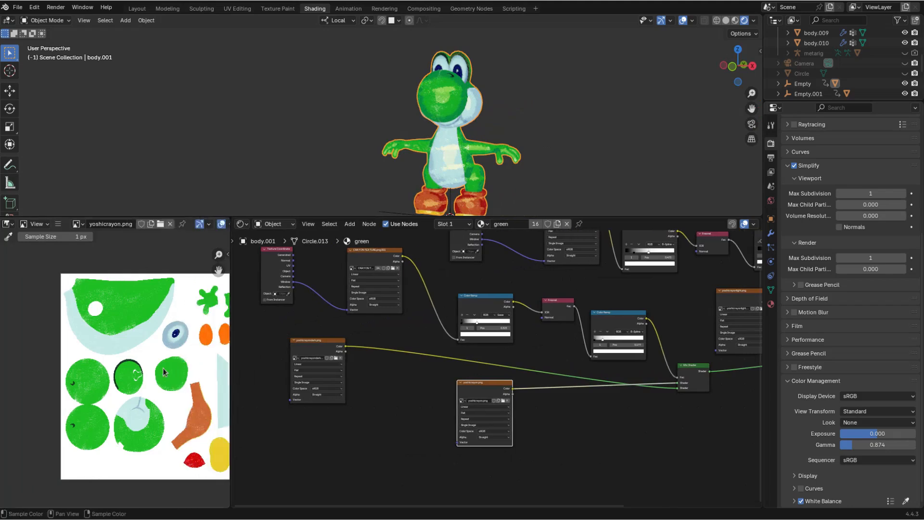
pyautogui.scroll(-3, 120, 380)
pyautogui.moveTo(481, 375); pyautogui.dragTo(400, 380, button='middle')
pyautogui.moveTo(388, 389); pyautogui.dragTo(449, 397)
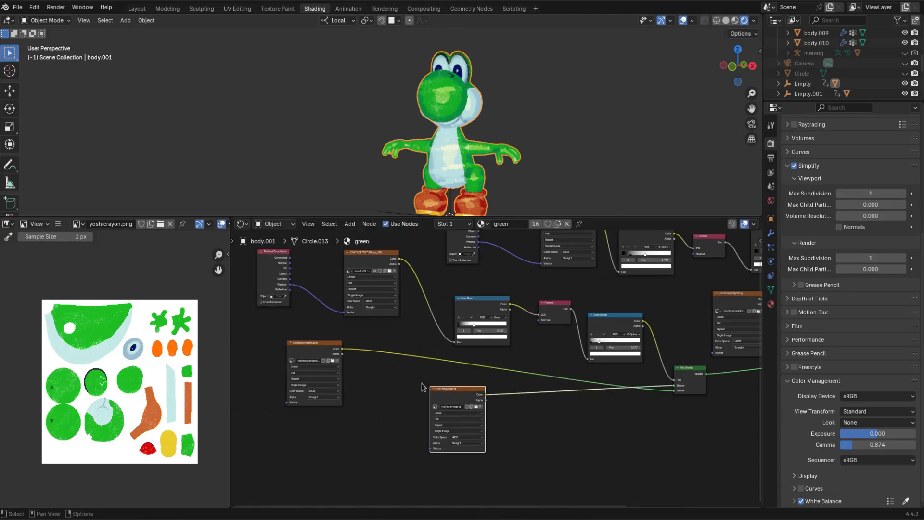
# Display yoshicrayondark.png in the image editor and follow its link to the first Mix Shader
pyautogui.click(306, 350)
pyautogui.scroll(1, 385, 356)
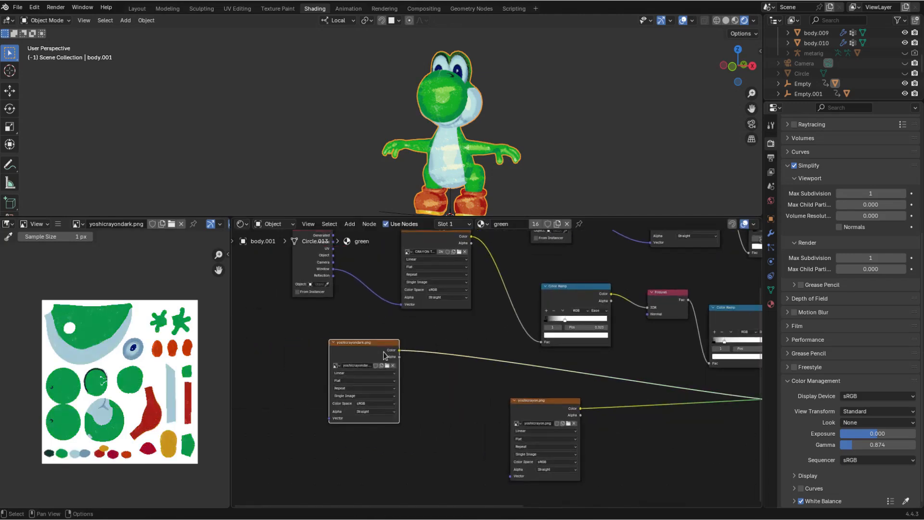
pyautogui.moveTo(684, 427); pyautogui.dragTo(368, 405, button='middle')
pyautogui.scroll(2, 530, 357)
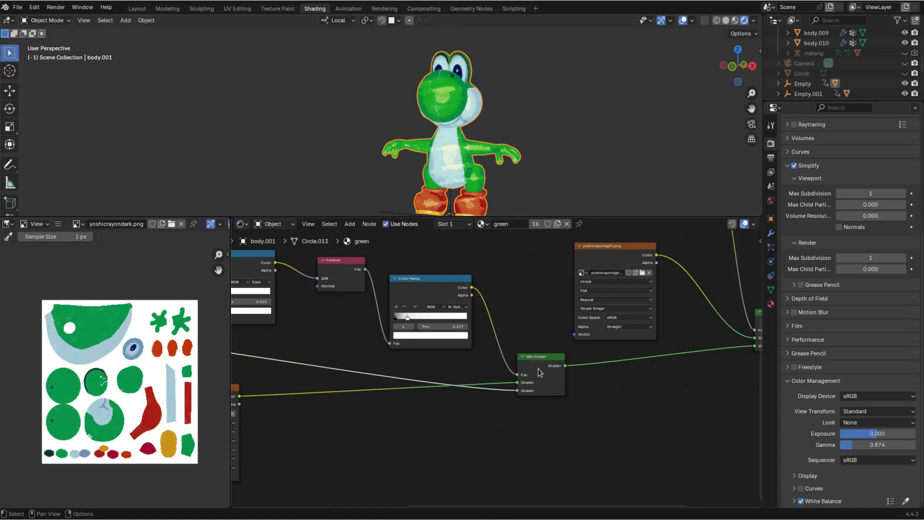
pyautogui.scroll(1, 534, 369)
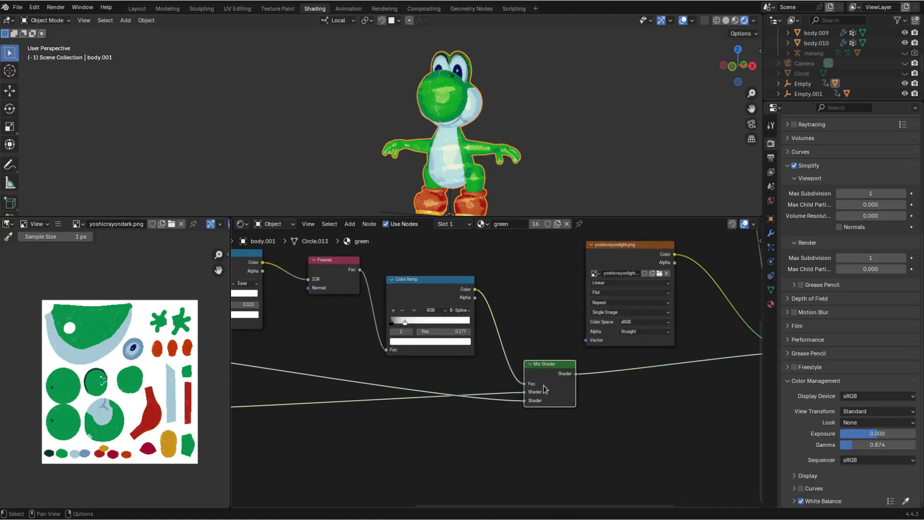
pyautogui.moveTo(542, 387); pyautogui.dragTo(583, 414, button='middle')
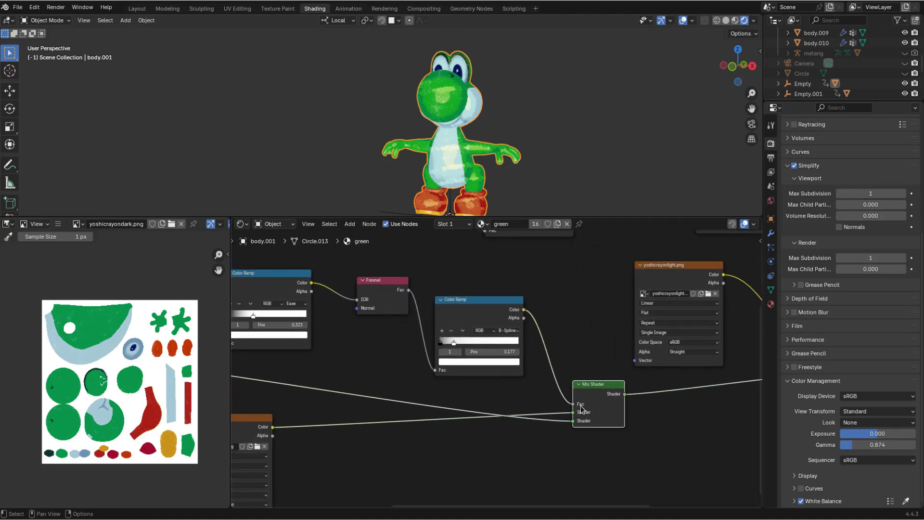
# Select the lower Fresnel node and examine how it sits between the two Color Ramps feeding the mix factor
pyautogui.scroll(1, 578, 408)
pyautogui.moveTo(620, 366); pyautogui.dragTo(736, 384, button='middle')
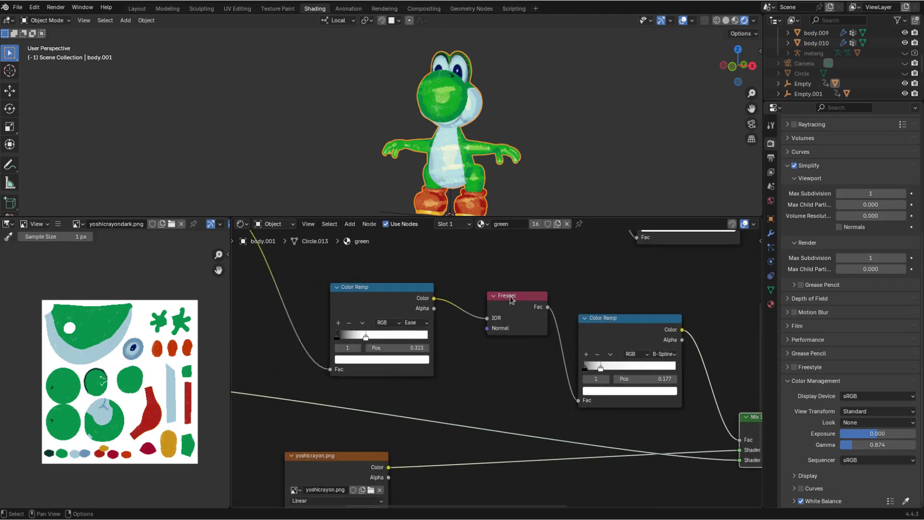
pyautogui.click(512, 298)
pyautogui.scroll(-3, 513, 300)
pyautogui.moveTo(520, 308); pyautogui.dragTo(426, 303, button='middle')
pyautogui.moveTo(367, 316); pyautogui.dragTo(459, 315, button='middle')
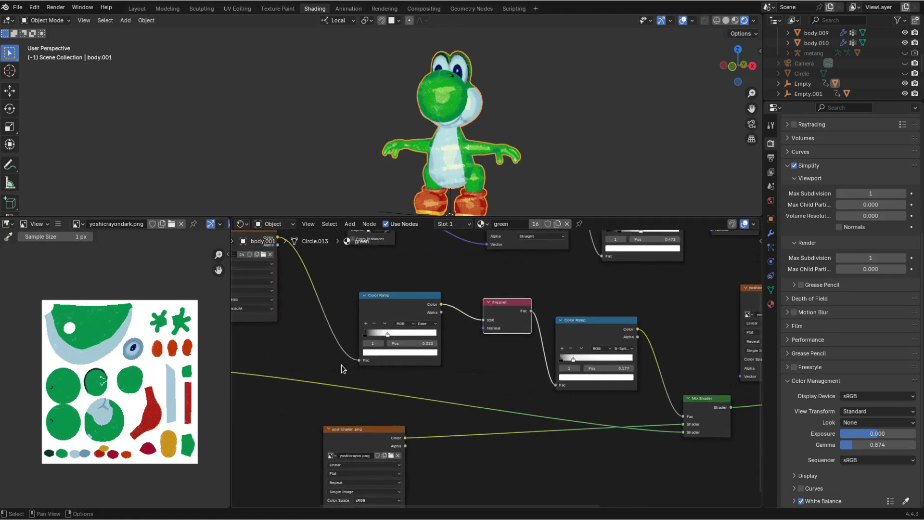
# Preview the lower Fresnel output on the model and examine its black-and-white mask up close
pyautogui.moveTo(360, 361); pyautogui.dragTo(389, 377)
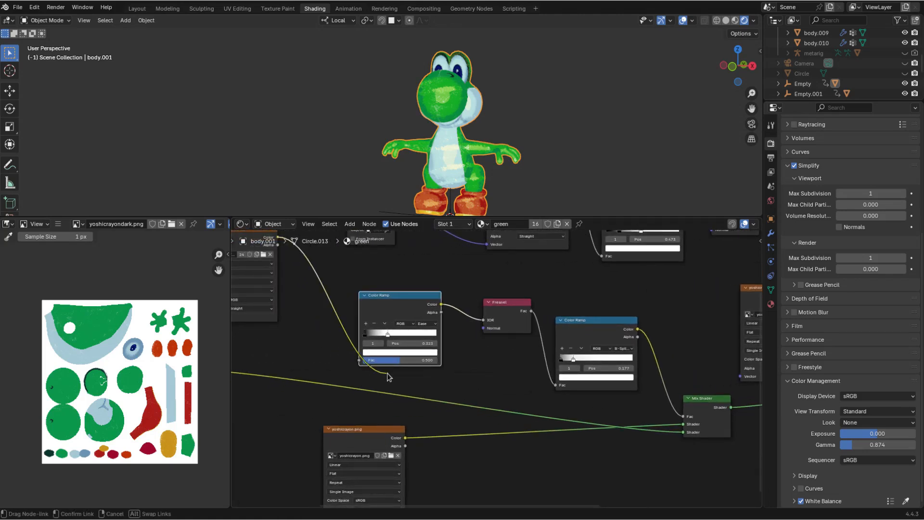
pyautogui.keyDown('ctrl'); pyautogui.keyDown('shift'); pyautogui.click(513, 316); pyautogui.keyUp('shift'); pyautogui.keyUp('ctrl')
pyautogui.moveTo(479, 154)
pyautogui.mouseDown(button='middle')
pyautogui.moveTo(543, 152)
pyautogui.moveTo(459, 152)
pyautogui.moveTo(509, 146)
pyautogui.moveTo(507, 134)
pyautogui.moveTo(475, 134)
pyautogui.moveTo(486, 142)
pyautogui.mouseUp(button='middle')
pyautogui.scroll(-3, 491, 146)
pyautogui.moveTo(572, 430); pyautogui.dragTo(532, 392, button='middle')
pyautogui.moveTo(329, 409); pyautogui.dragTo(155, 409, button='middle')
pyautogui.moveTo(921, 369); pyautogui.dragTo(689, 354, button='middle')
pyautogui.moveTo(429, 377); pyautogui.dragTo(504, 399, button='middle')
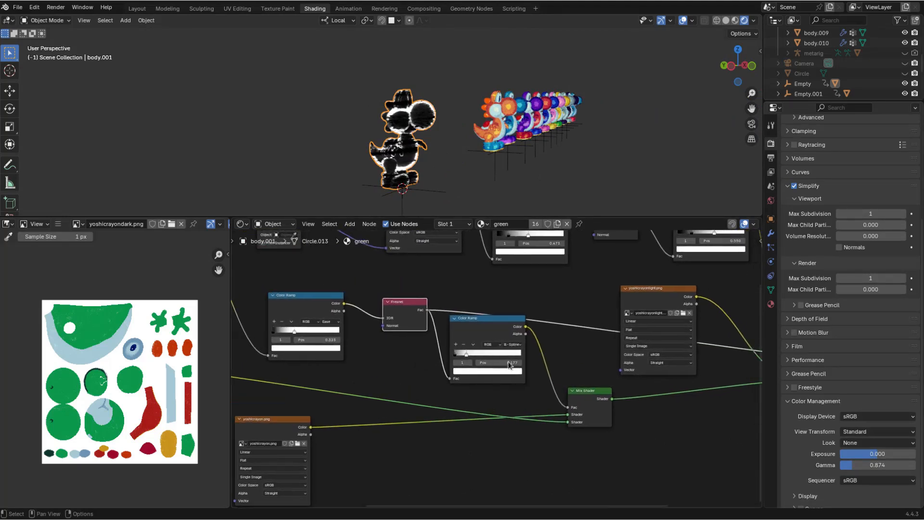
pyautogui.scroll(4, 490, 117)
pyautogui.moveTo(417, 345); pyautogui.dragTo(748, 329, button='middle')
pyautogui.moveTo(533, 374); pyautogui.dragTo(379, 358, button='middle')
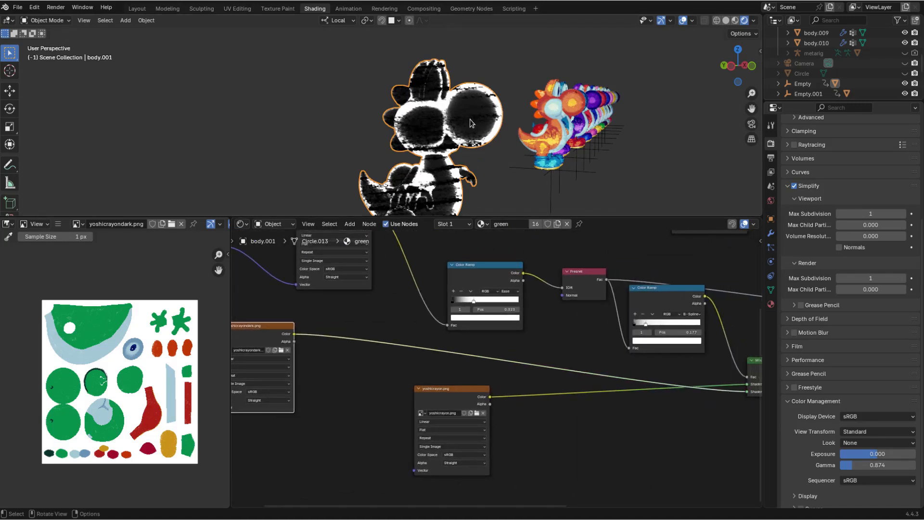
# Display yoshicrayon.png in the image editor and preview the first Mix Shader on the model
pyautogui.click(443, 401)
pyautogui.moveTo(347, 368); pyautogui.dragTo(260, 398, button='middle')
pyautogui.scroll(-2, 435, 386)
pyautogui.moveTo(435, 386); pyautogui.dragTo(319, 388, button='middle')
pyautogui.scroll(2, 504, 391)
pyautogui.click(531, 392)
pyautogui.moveTo(530, 392); pyautogui.dragTo(592, 399, button='middle')
pyautogui.scroll(-1, 558, 395)
# Detach the crayon texture from the lower Color Ramp and shift the ramp's stops to test the dark shading on the model
pyautogui.moveTo(427, 379); pyautogui.dragTo(397, 372)
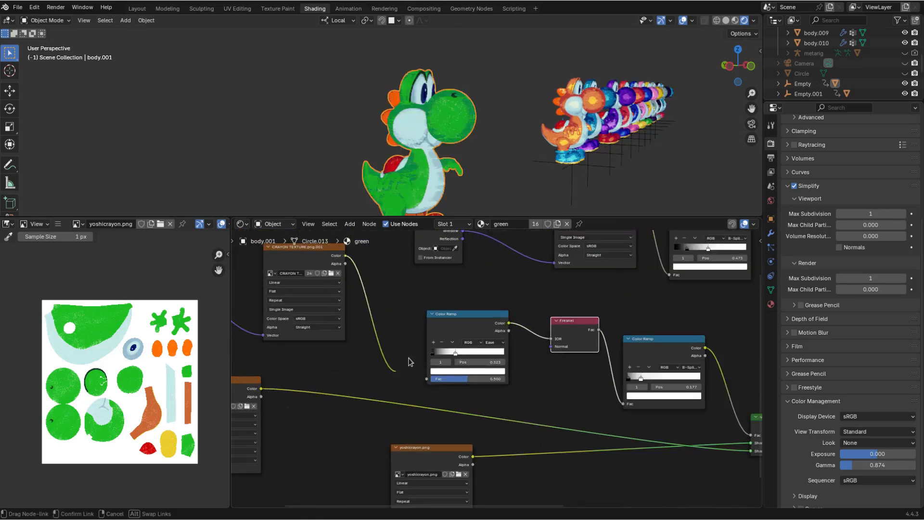
pyautogui.moveTo(448, 145); pyautogui.dragTo(471, 115, button='middle')
pyautogui.scroll(3, 471, 118)
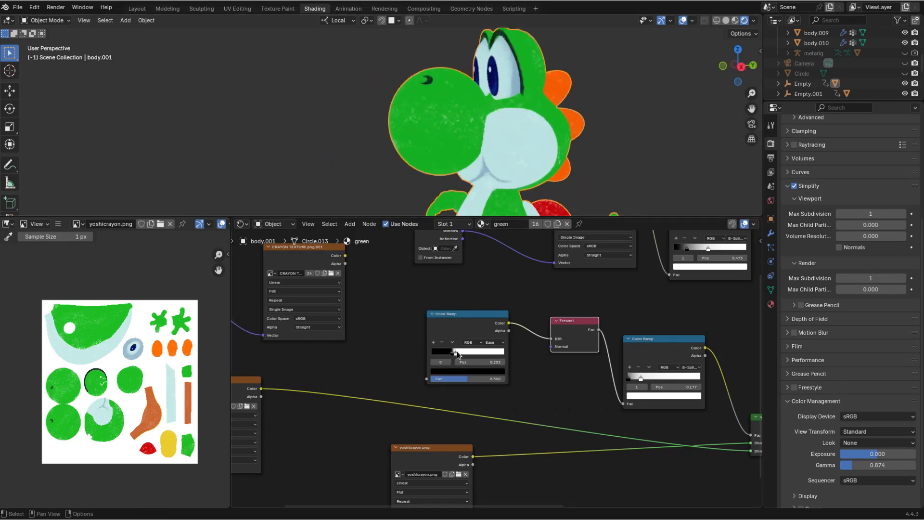
pyautogui.moveTo(456, 352); pyautogui.dragTo(476, 352)
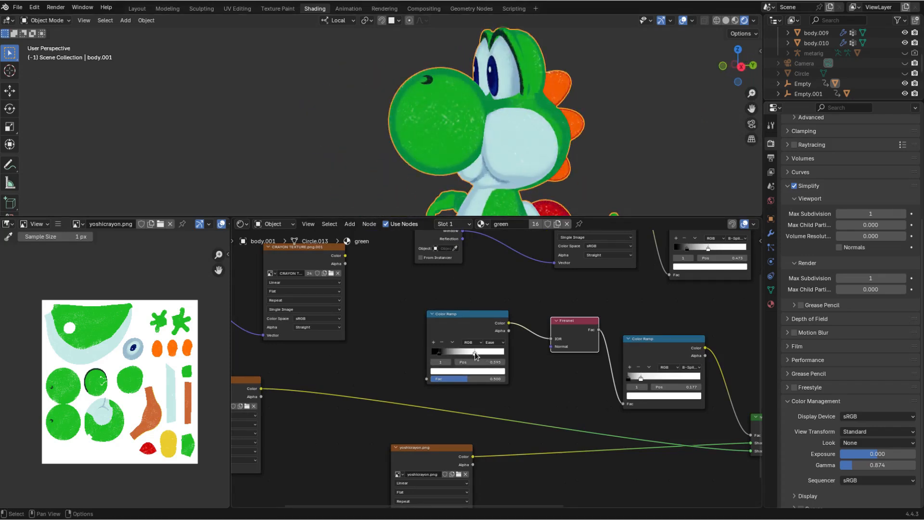
pyautogui.moveTo(499, 122); pyautogui.dragTo(455, 116, button='middle')
pyautogui.scroll(-2, 433, 111)
pyautogui.moveTo(385, 103); pyautogui.dragTo(471, 89, button='middle')
pyautogui.moveTo(440, 123); pyautogui.dragTo(461, 131, button='middle')
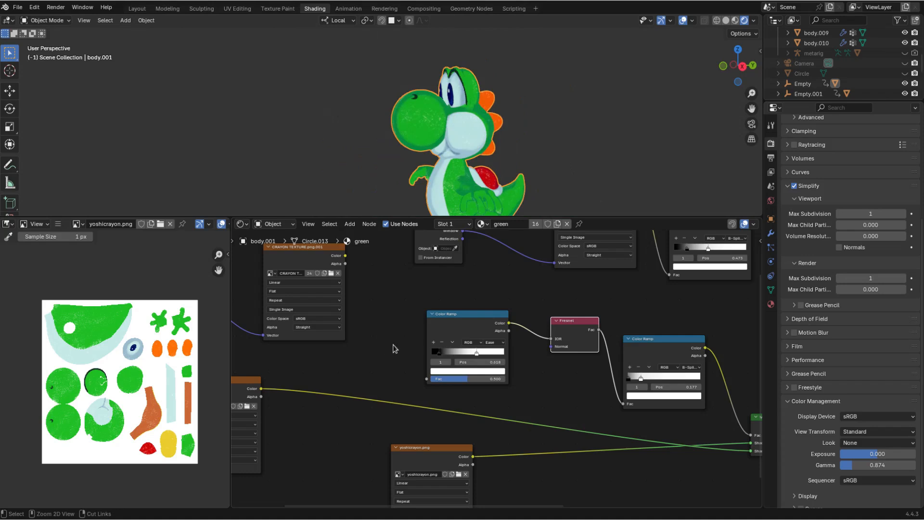
# Undo the lower Color Ramp's stop changes and the detaching of its crayon texture link
pyautogui.hotkey('ctrl', 'z')
pyautogui.hotkey('ctrl', 'z')
pyautogui.moveTo(393, 322); pyautogui.dragTo(499, 353, button='middle')
pyautogui.hotkey('ctrl', 'z')
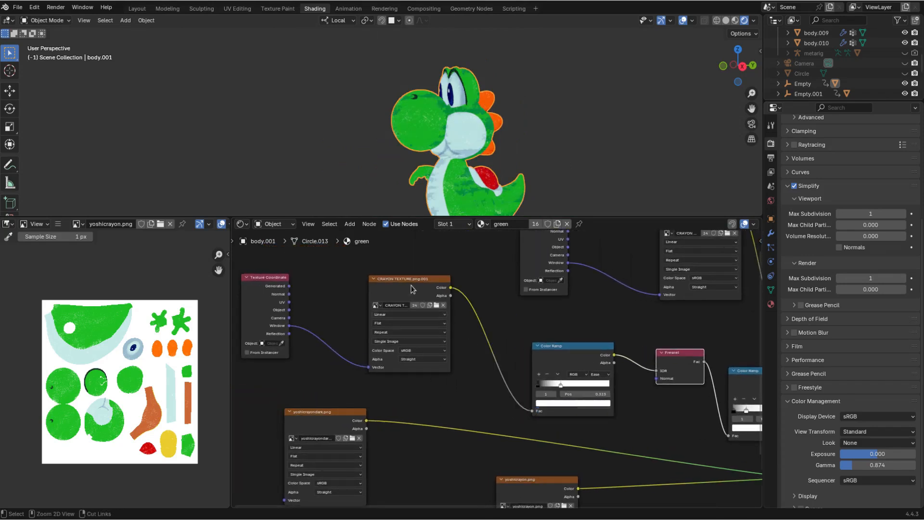
# Display CRAYON TEXTURE.png.001 in the image editor and examine its strokes on the model
pyautogui.click(407, 287)
pyautogui.scroll(1, 402, 289)
pyautogui.moveTo(443, 108); pyautogui.dragTo(424, 69, button='middle')
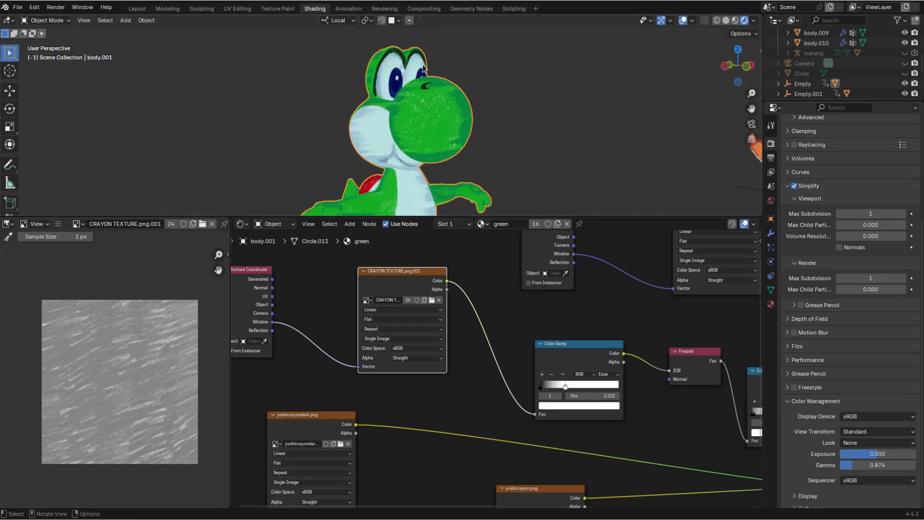
pyautogui.moveTo(458, 105); pyautogui.dragTo(506, 101, button='middle')
pyautogui.moveTo(536, 139); pyautogui.dragTo(503, 134, button='middle')
# Examine the Texture Coordinate node's Window link into the lower crayon texture and compare the strokes from the model's front
pyautogui.moveTo(281, 307); pyautogui.dragTo(393, 340, button='middle')
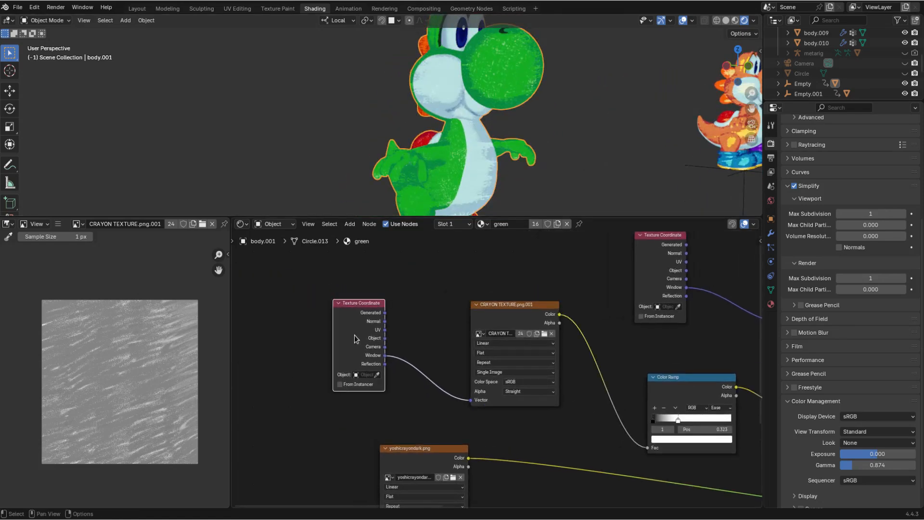
pyautogui.scroll(2, 385, 375)
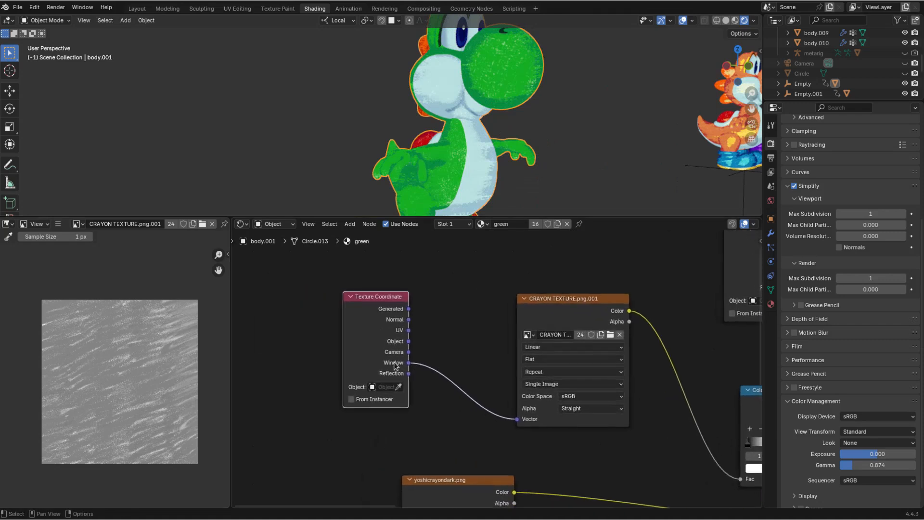
pyautogui.scroll(-3, 481, 109)
pyautogui.moveTo(612, 129); pyautogui.dragTo(445, 118, button='middle')
pyautogui.keyDown('shift'); pyautogui.moveTo(446, 118); pyautogui.dragTo(597, 103, button='middle'); pyautogui.keyUp('shift')
pyautogui.scroll(-1, 686, 111)
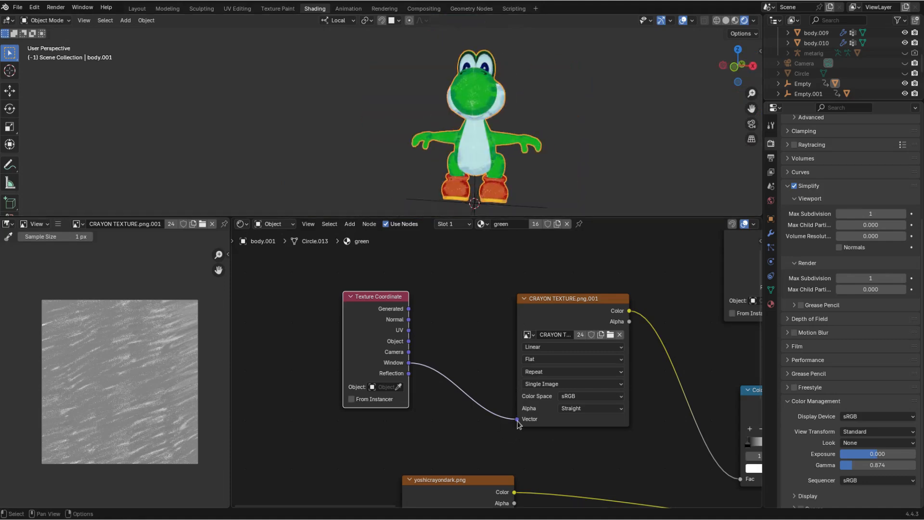
# Disconnect the Window coordinates from the lower crayon texture's Vector input and check the shading around the model
pyautogui.moveTo(517, 420); pyautogui.dragTo(492, 376)
pyautogui.moveTo(488, 137); pyautogui.dragTo(528, 165, button='middle')
pyautogui.scroll(-3, 524, 166)
pyautogui.scroll(3, 473, 154)
pyautogui.moveTo(473, 154); pyautogui.dragTo(386, 153, button='middle')
pyautogui.scroll(-3, 386, 153)
pyautogui.moveTo(466, 126); pyautogui.dragTo(371, 124, button='middle')
pyautogui.keyDown('shift'); pyautogui.moveTo(371, 124); pyautogui.dragTo(380, 159, button='middle'); pyautogui.keyUp('shift')
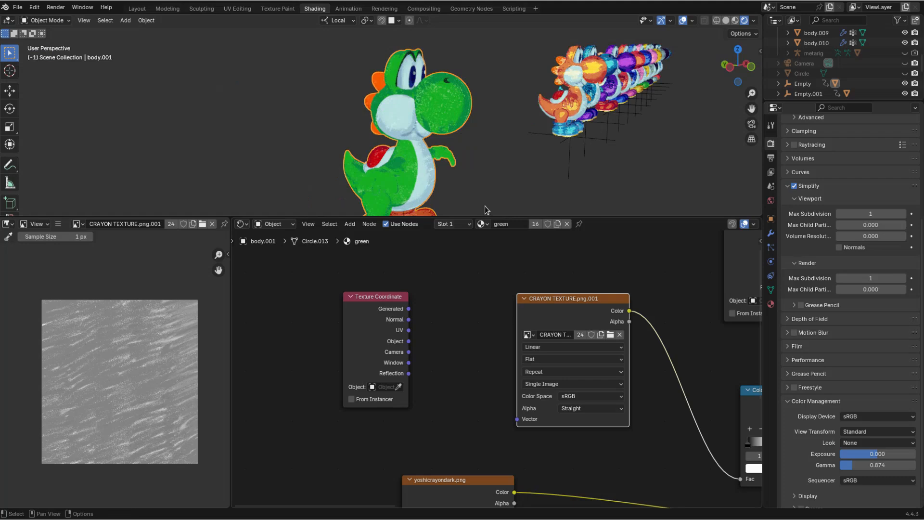
pyautogui.moveTo(485, 210); pyautogui.dragTo(500, 207, button='middle')
# Preview the final Mix Shader on the model so the light texture is included again
pyautogui.scroll(-5, 495, 324)
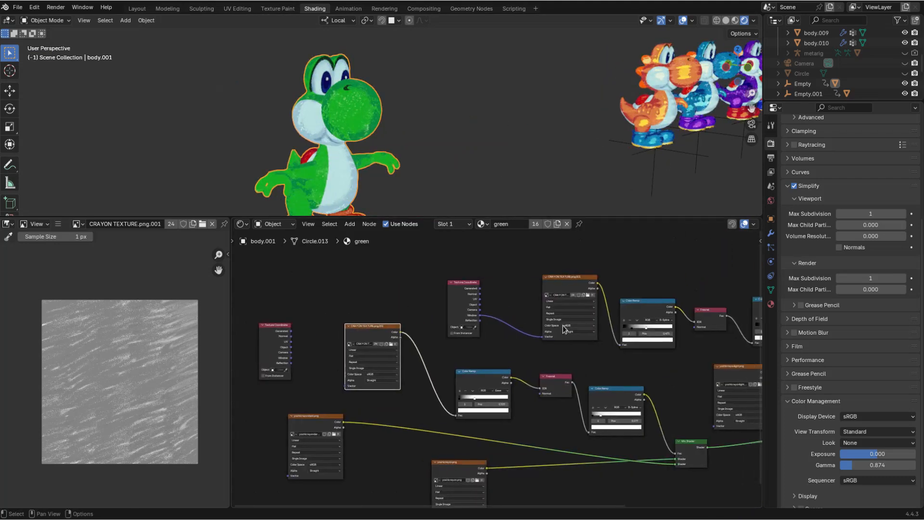
pyautogui.moveTo(564, 330); pyautogui.dragTo(357, 328, button='middle')
pyautogui.moveTo(586, 380); pyautogui.dragTo(503, 337, button='middle')
pyautogui.scroll(3, 505, 365)
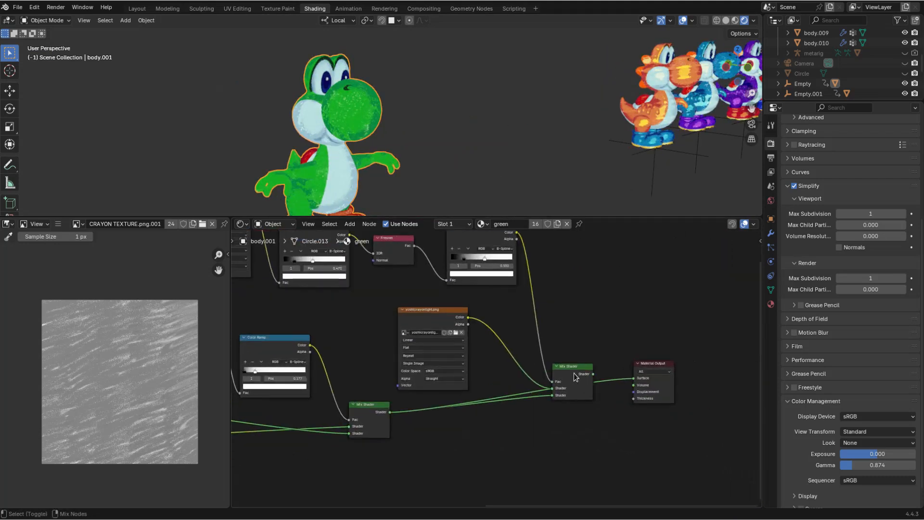
pyautogui.keyDown('ctrl'); pyautogui.keyDown('shift'); pyautogui.click(574, 373); pyautogui.keyUp('shift'); pyautogui.keyUp('ctrl')
# Disconnect the Window coordinates from the upper crayon texture and examine the light areas on the model
pyautogui.moveTo(380, 294); pyautogui.dragTo(696, 417, button='middle')
pyautogui.scroll(3, 494, 374)
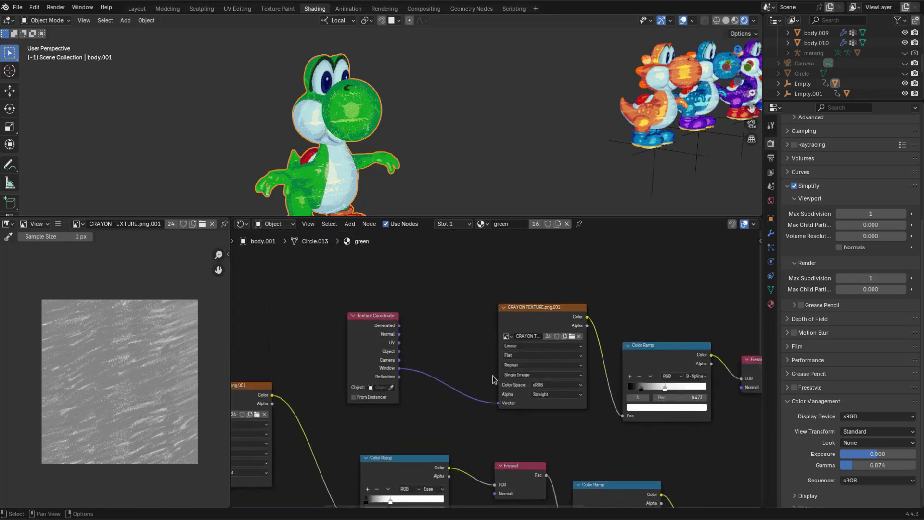
pyautogui.scroll(2, 493, 379)
pyautogui.moveTo(541, 384); pyautogui.dragTo(471, 355)
pyautogui.moveTo(371, 180); pyautogui.dragTo(364, 163, button='middle')
# Reconnect the Window output to the upper crayon texture's Vector input and examine the highlights from several angles
pyautogui.moveTo(414, 344); pyautogui.dragTo(544, 391)
pyautogui.moveTo(400, 179); pyautogui.dragTo(582, 181, button='middle')
pyautogui.moveTo(542, 382); pyautogui.dragTo(504, 380)
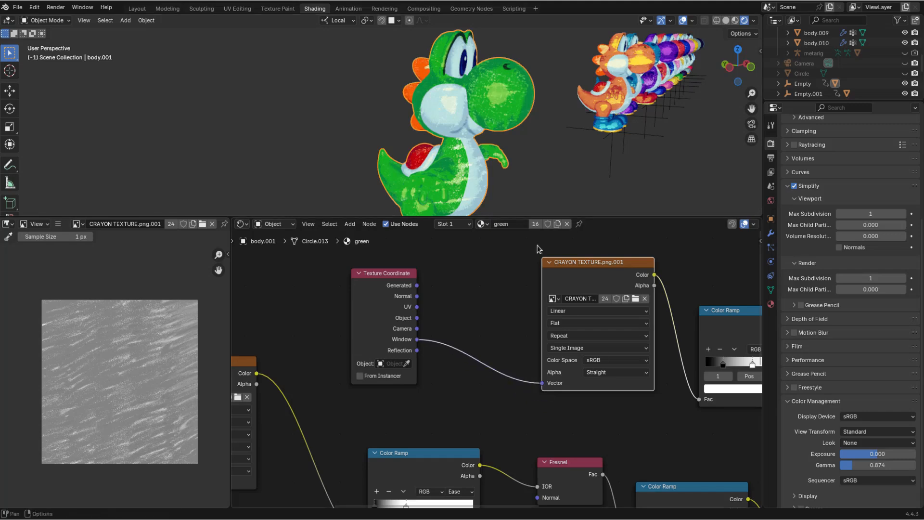
pyautogui.moveTo(505, 88); pyautogui.dragTo(472, 99, button='middle')
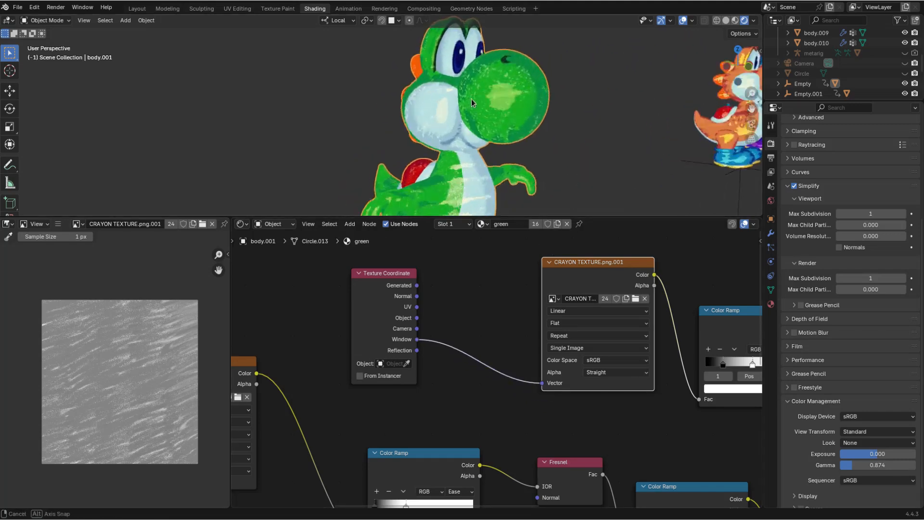
# View the whole model from the front and examine the light branch leading into the final Mix Shader and Material Output
pyautogui.scroll(-2, 472, 99)
pyautogui.scroll(-3, 152, 373)
pyautogui.moveTo(409, 174); pyautogui.dragTo(443, 174, button='middle')
pyautogui.scroll(-2, 475, 332)
pyautogui.scroll(-2, 477, 331)
pyautogui.moveTo(477, 330); pyautogui.dragTo(377, 306, button='middle')
pyautogui.scroll(-2, 549, 362)
pyautogui.moveTo(560, 370); pyautogui.dragTo(462, 342, button='middle')
pyautogui.moveTo(593, 384); pyautogui.dragTo(458, 379, button='middle')
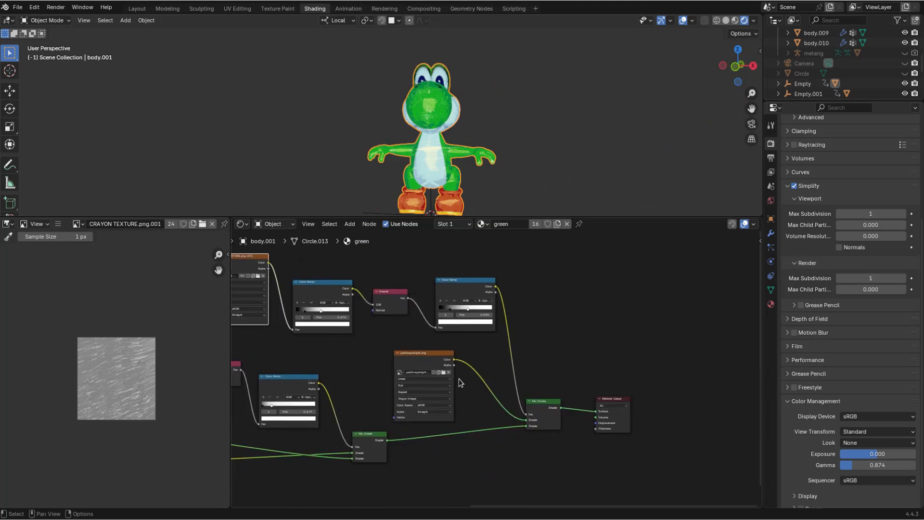
# Trace the light branch node by node, from its crayon texture through the ramps to the final Mix Shader
pyautogui.scroll(2, 460, 376)
pyautogui.click(498, 357)
pyautogui.moveTo(598, 358); pyautogui.dragTo(673, 397, button='middle')
pyautogui.moveTo(360, 362); pyautogui.dragTo(569, 386, button='middle')
pyautogui.click(562, 295)
pyautogui.moveTo(480, 290); pyautogui.dragTo(242, 263, button='middle')
pyautogui.moveTo(666, 376); pyautogui.dragTo(536, 347, button='middle')
pyautogui.moveTo(567, 404); pyautogui.dragTo(562, 345, button='middle')
pyautogui.click(561, 369)
pyautogui.scroll(2, 671, 355)
pyautogui.moveTo(670, 356); pyautogui.dragTo(632, 357, button='middle')
pyautogui.scroll(4, 550, 354)
# Show the full row of differently coloured Yoshi models from the front in the 3D viewport
pyautogui.scroll(-10, 456, 327)
pyautogui.moveTo(512, 118); pyautogui.dragTo(370, 130, button='middle')
pyautogui.scroll(-3, 409, 132)
pyautogui.scroll(2, 466, 127)
pyautogui.scroll(-5, 434, 130)
pyautogui.moveTo(492, 133); pyautogui.dragTo(553, 150, button='middle')
pyautogui.scroll(-2, 400, 381)
# Select the yoshicrayon.png texture node and examine its base colours in a widened image editor
pyautogui.moveTo(392, 382); pyautogui.dragTo(706, 370, button='middle')
pyautogui.scroll(2, 508, 371)
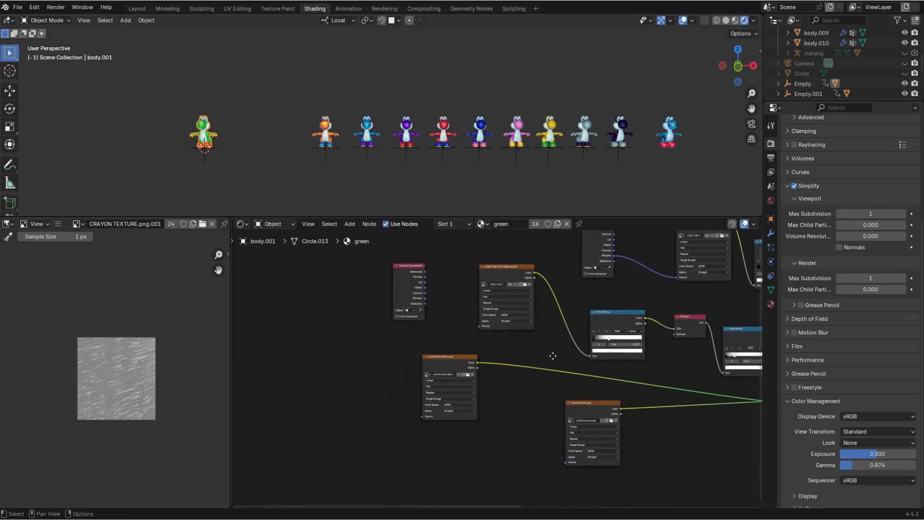
pyautogui.scroll(2, 553, 356)
pyautogui.click(620, 416)
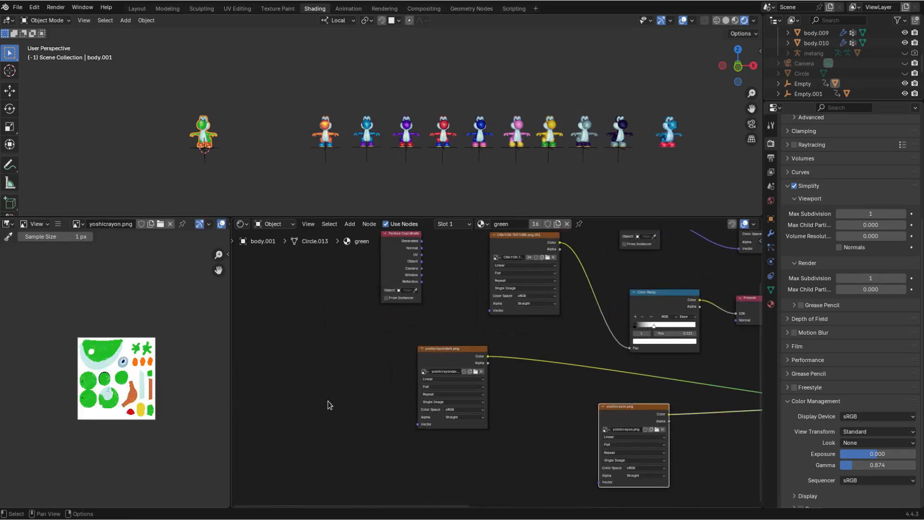
pyautogui.scroll(2, 113, 377)
pyautogui.moveTo(114, 378); pyautogui.dragTo(135, 375, button='middle')
pyautogui.moveTo(229, 370); pyautogui.dragTo(425, 369)
pyautogui.scroll(1, 290, 374)
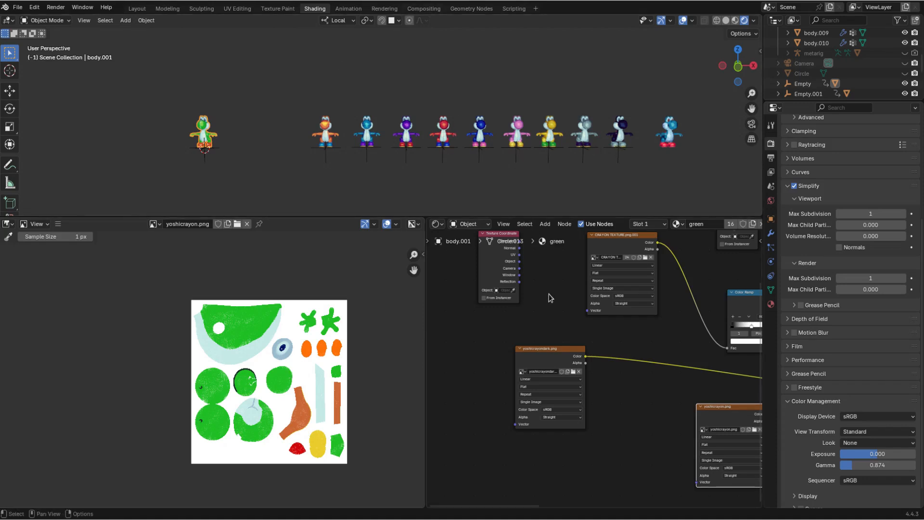
# Examine the green material's texture and ramp nodes alongside the full row of coloured Yoshi models
pyautogui.scroll(-2, 551, 298)
pyautogui.scroll(2, 342, 108)
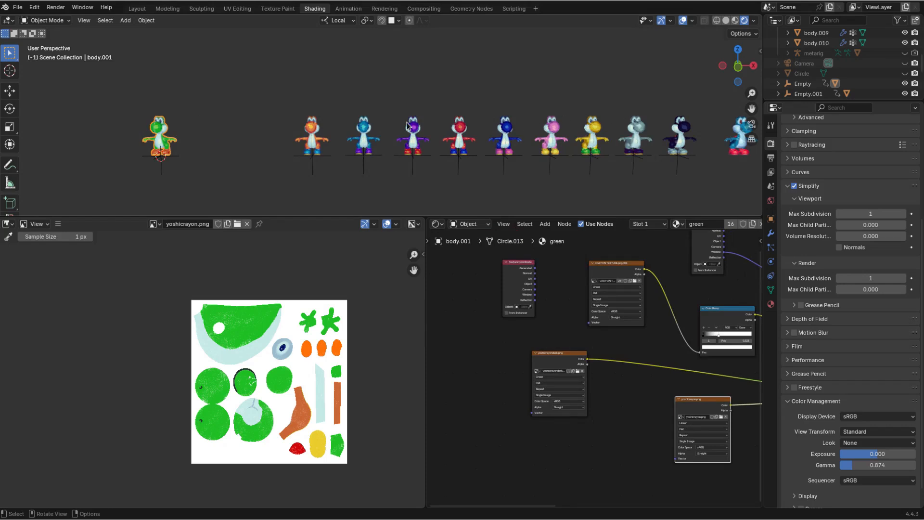
pyautogui.scroll(-2, 295, 134)
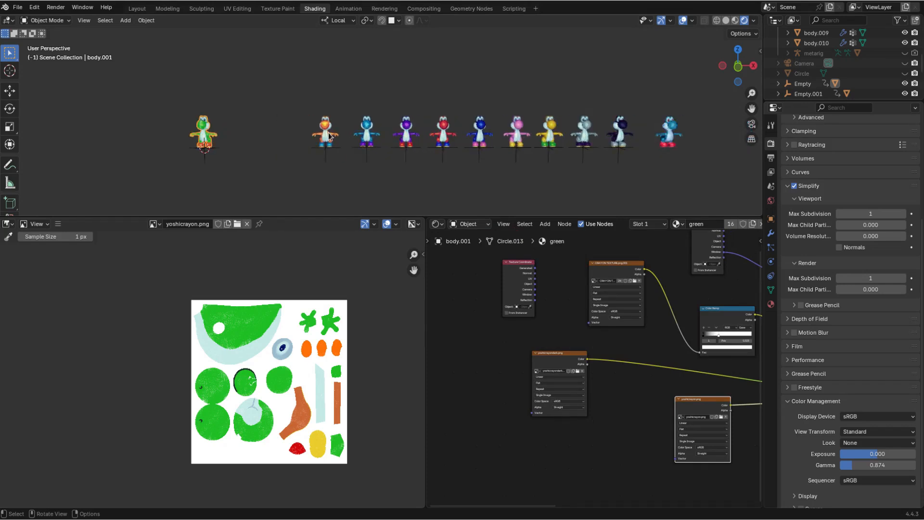
pyautogui.moveTo(643, 356); pyautogui.dragTo(539, 361, button='middle')
pyautogui.scroll(-1, 544, 362)
pyautogui.scroll(-3, 560, 365)
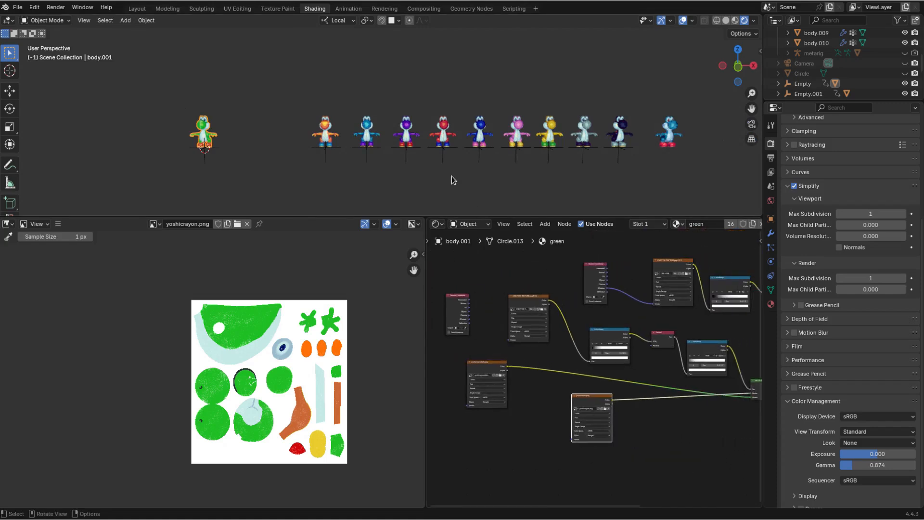
pyautogui.moveTo(451, 176); pyautogui.dragTo(509, 141, button='middle')
pyautogui.scroll(-4, 626, 333)
pyautogui.scroll(1, 581, 351)
pyautogui.keyDown('shift'); pyautogui.moveTo(636, 362); pyautogui.dragTo(731, 335, button='middle'); pyautogui.keyUp('shift')
pyautogui.scroll(1, 609, 340)
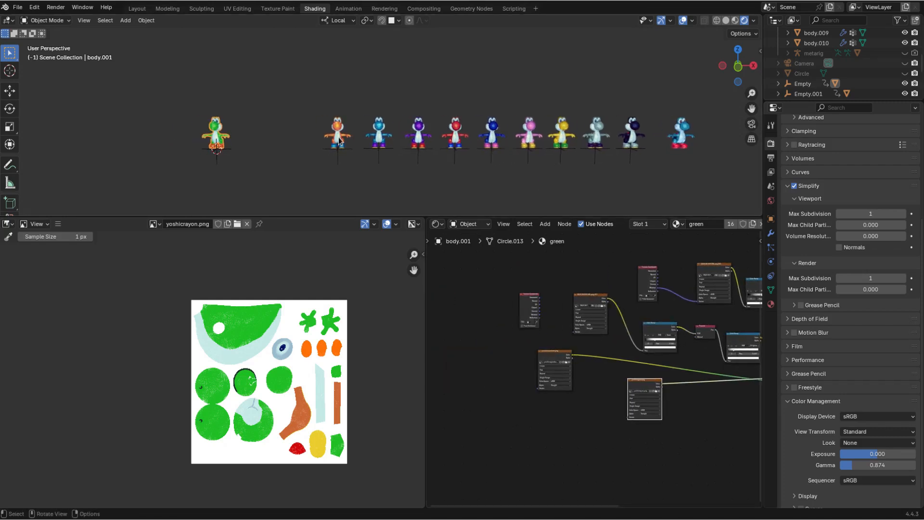
# Play the animation in the Layout workspace and move to frame 45, bringing the orange Yoshi to the centre
pyautogui.click(137, 8)
pyautogui.scroll(-7, 426, 264)
pyautogui.keyDown('shift'); pyautogui.moveTo(483, 261); pyautogui.dragTo(524, 255, button='middle'); pyautogui.keyUp('shift')
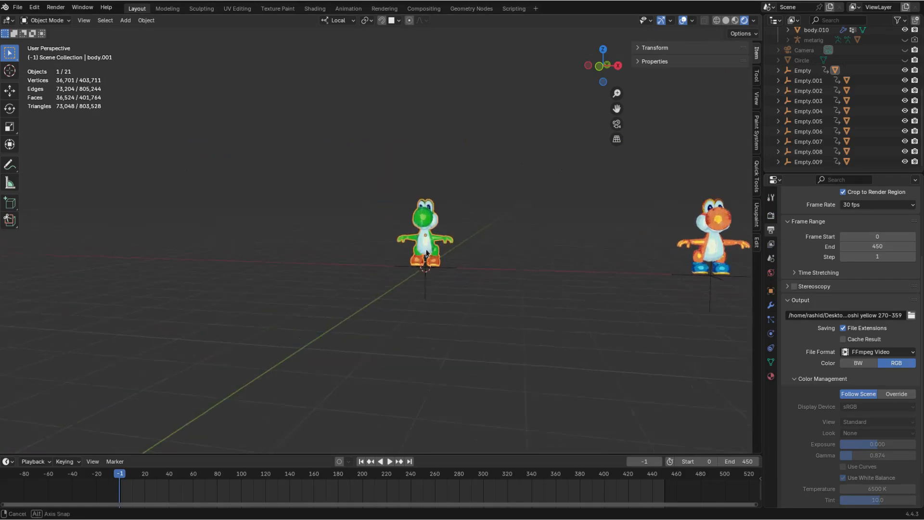
pyautogui.moveTo(408, 257); pyautogui.dragTo(433, 248, button='middle')
pyautogui.press('space')
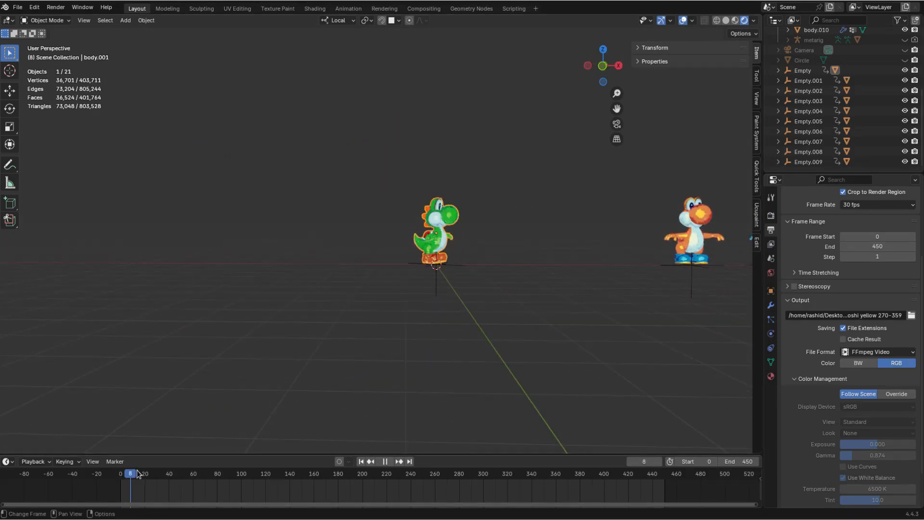
pyautogui.moveTo(169, 474); pyautogui.dragTo(187, 474)
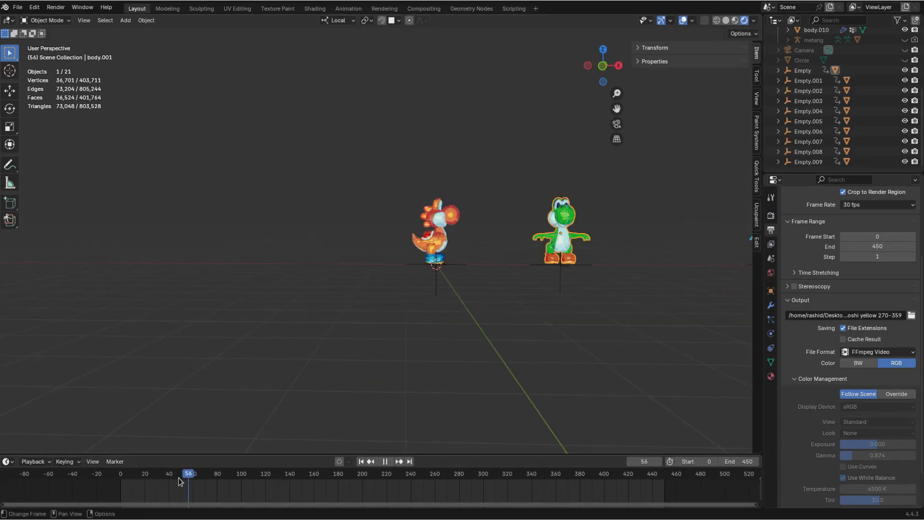
# Select the orange Yoshi and show its whole orange material node tree in a widened shader editor in the Shading workspace
pyautogui.click(437, 252)
pyautogui.scroll(5, 437, 246)
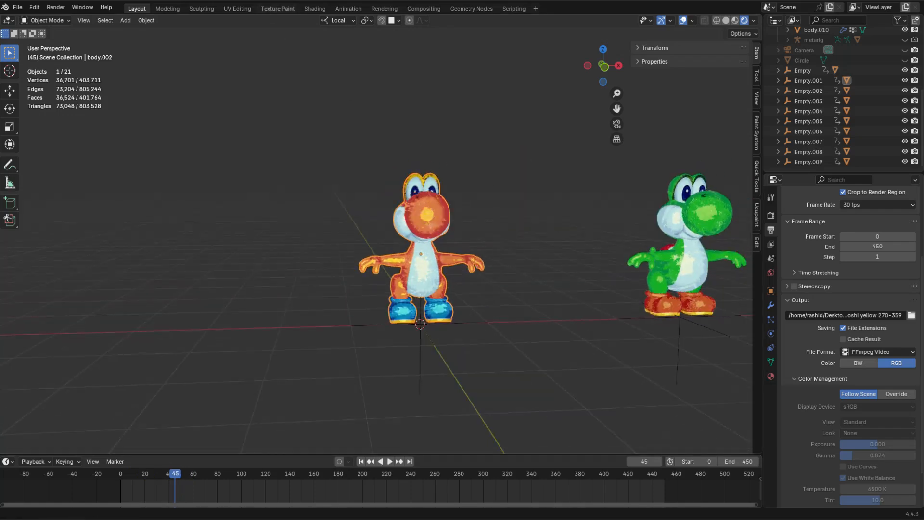
pyautogui.click(314, 8)
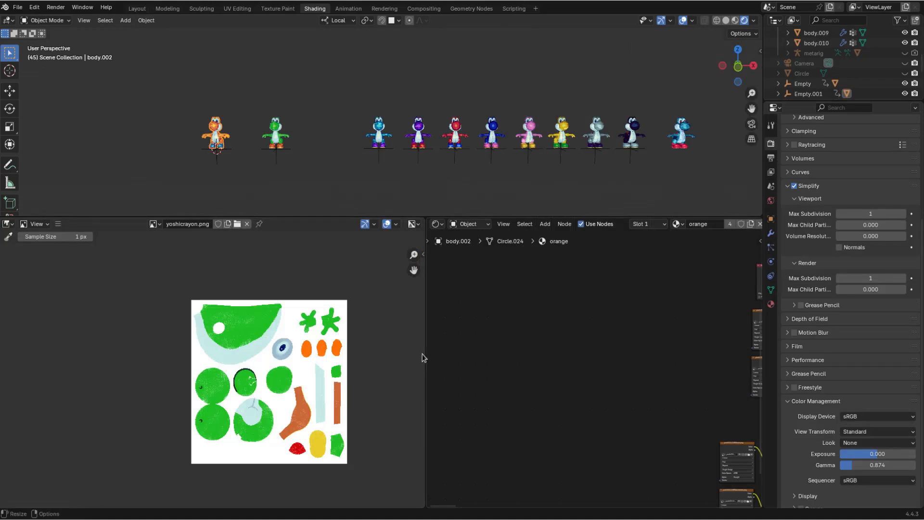
pyautogui.moveTo(723, 423); pyautogui.dragTo(454, 325, button='middle')
pyautogui.scroll(-4, 596, 370)
pyautogui.moveTo(598, 331); pyautogui.dragTo(576, 402, button='middle')
pyautogui.scroll(-1, 576, 401)
pyautogui.moveTo(427, 354); pyautogui.dragTo(293, 354)
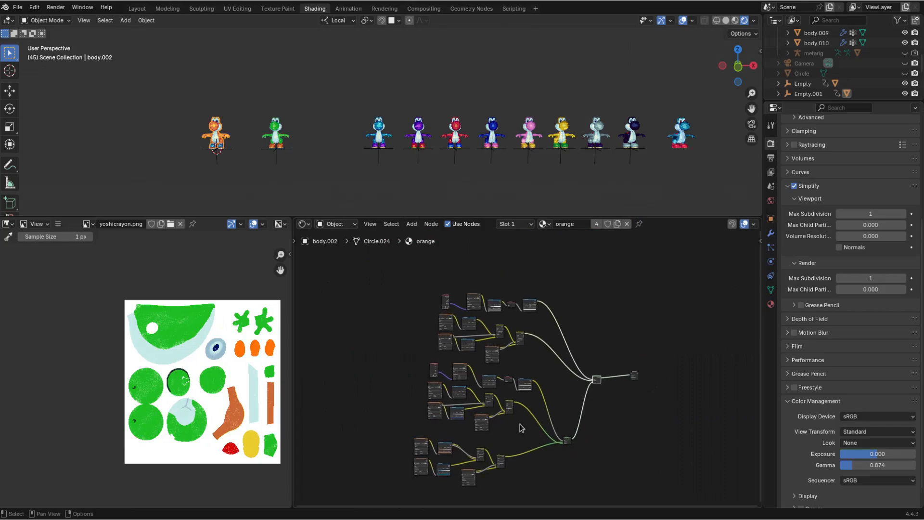
# Show the orange material's base texture branch and a close front view of the orange Yoshi
pyautogui.scroll(8, 546, 374)
pyautogui.moveTo(627, 358); pyautogui.dragTo(650, 356, button='middle')
pyautogui.keyDown('shift'); pyautogui.moveTo(407, 147); pyautogui.dragTo(628, 152, button='middle'); pyautogui.keyUp('shift')
pyautogui.scroll(5, 409, 144)
pyautogui.moveTo(484, 127); pyautogui.dragTo(459, 125, button='middle')
pyautogui.scroll(3, 458, 126)
pyautogui.scroll(-2, 473, 137)
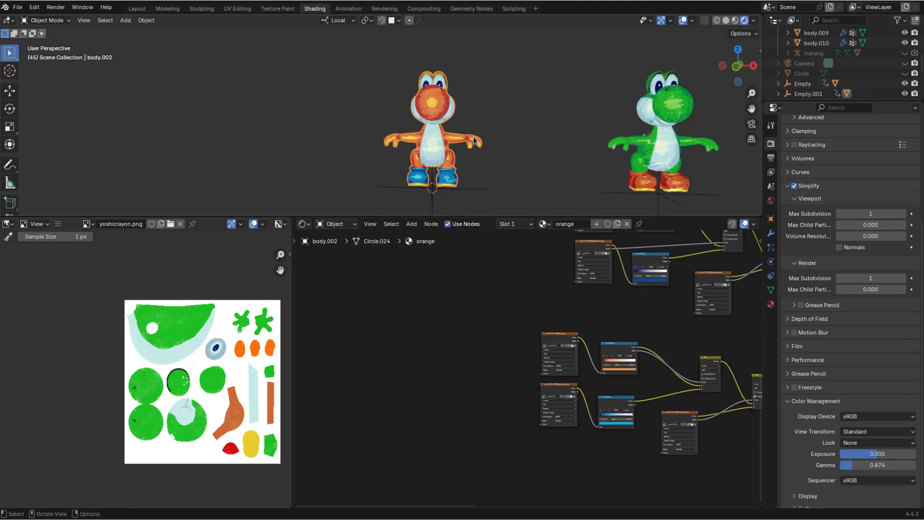
# Examine the orange Yoshi's crayon shading from side and three-quarter angles, together with the base branch's Color Ramps
pyautogui.moveTo(437, 153)
pyautogui.mouseDown(button='middle')
pyautogui.moveTo(418, 148)
pyautogui.moveTo(453, 131)
pyautogui.moveTo(501, 165)
pyautogui.moveTo(472, 163)
pyautogui.moveTo(445, 179)
pyautogui.moveTo(432, 144)
pyautogui.mouseUp(button='middle')
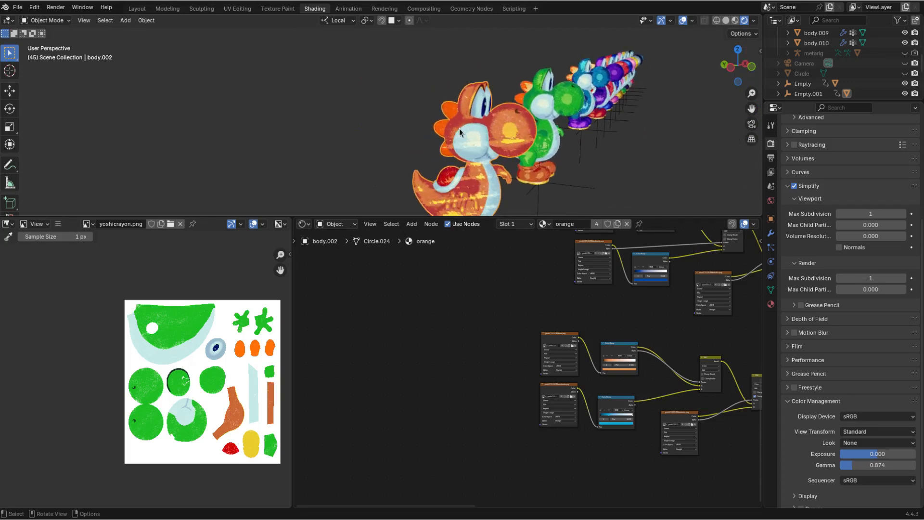
pyautogui.keyDown('shift'); pyautogui.moveTo(531, 145); pyautogui.dragTo(481, 125, button='middle'); pyautogui.keyUp('shift')
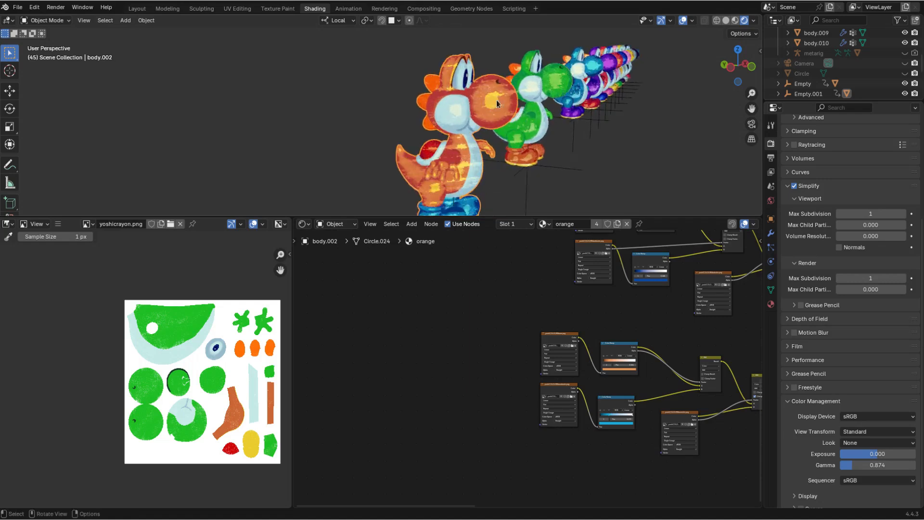
pyautogui.keyDown('shift'); pyautogui.moveTo(444, 193); pyautogui.dragTo(452, 159, button='middle'); pyautogui.keyUp('shift')
pyautogui.click(568, 184)
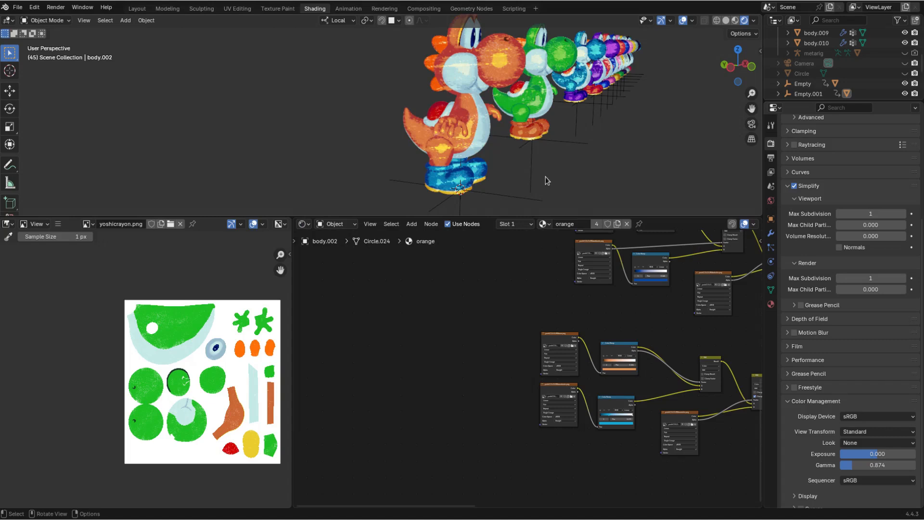
pyautogui.scroll(3, 567, 385)
pyautogui.moveTo(496, 379); pyautogui.dragTo(443, 375, button='middle')
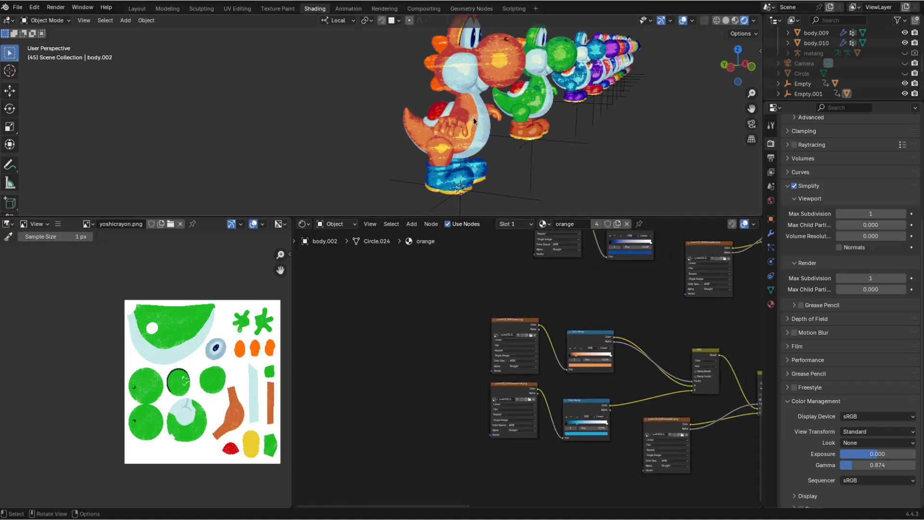
pyautogui.moveTo(473, 117); pyautogui.dragTo(537, 151, button='middle')
pyautogui.scroll(-2, 525, 149)
pyautogui.scroll(2, 525, 149)
pyautogui.click(491, 110)
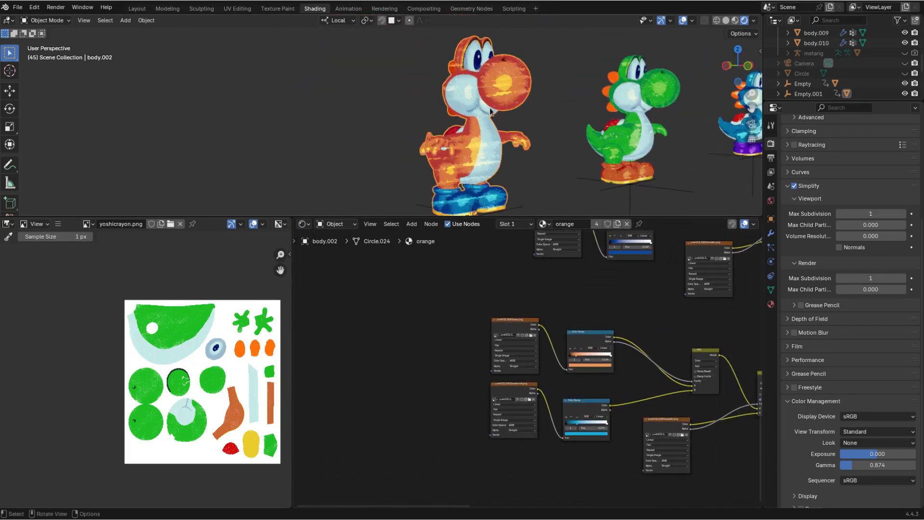
pyautogui.moveTo(469, 68); pyautogui.dragTo(533, 118, button='middle')
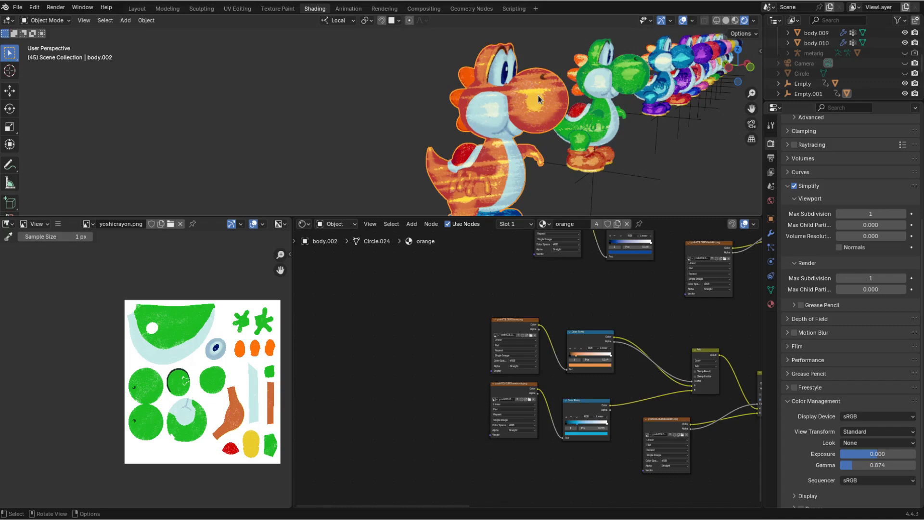
pyautogui.moveTo(518, 106); pyautogui.dragTo(458, 177, button='middle')
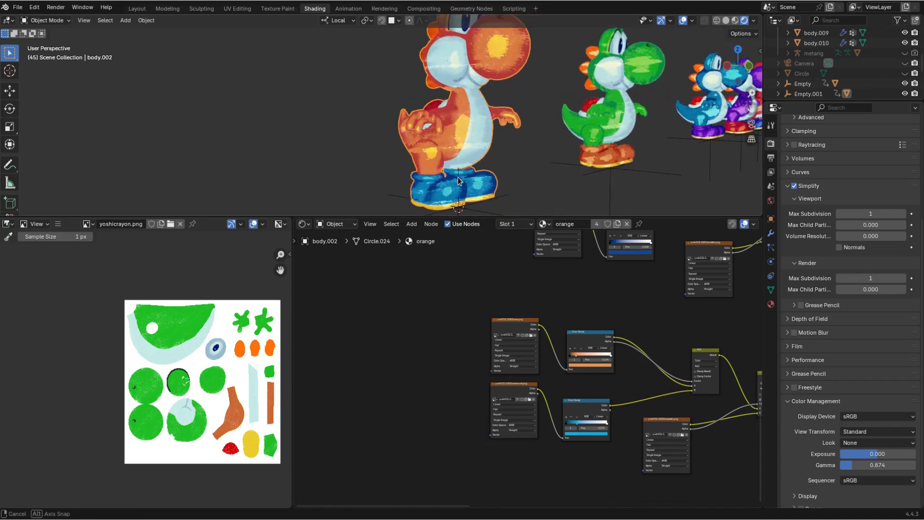
pyautogui.scroll(-3, 455, 349)
pyautogui.moveTo(433, 346); pyautogui.dragTo(386, 357, button='middle')
pyautogui.moveTo(475, 141)
pyautogui.mouseDown(button='middle')
pyautogui.moveTo(487, 159)
pyautogui.moveTo(484, 140)
pyautogui.mouseUp(button='middle')
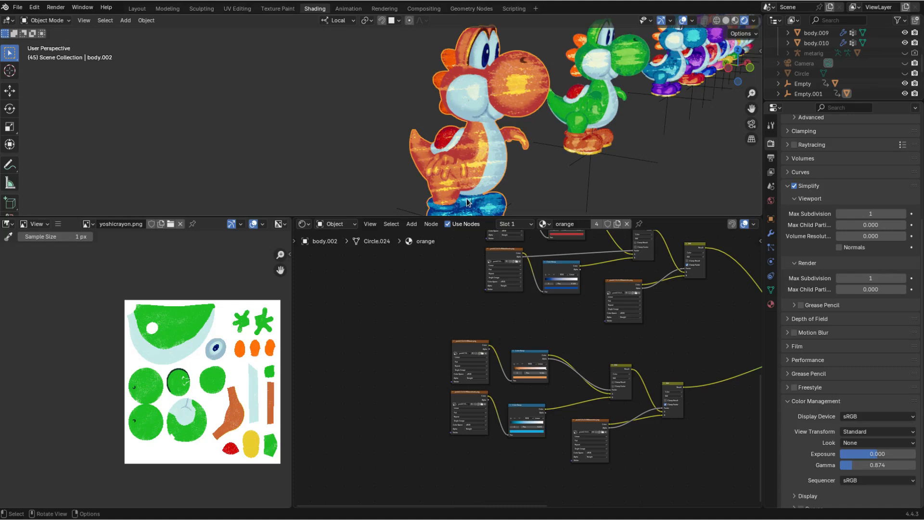
# Select the yoshiCOLOURSbase.png texture node in the base branch and examine its image up close
pyautogui.scroll(2, 443, 320)
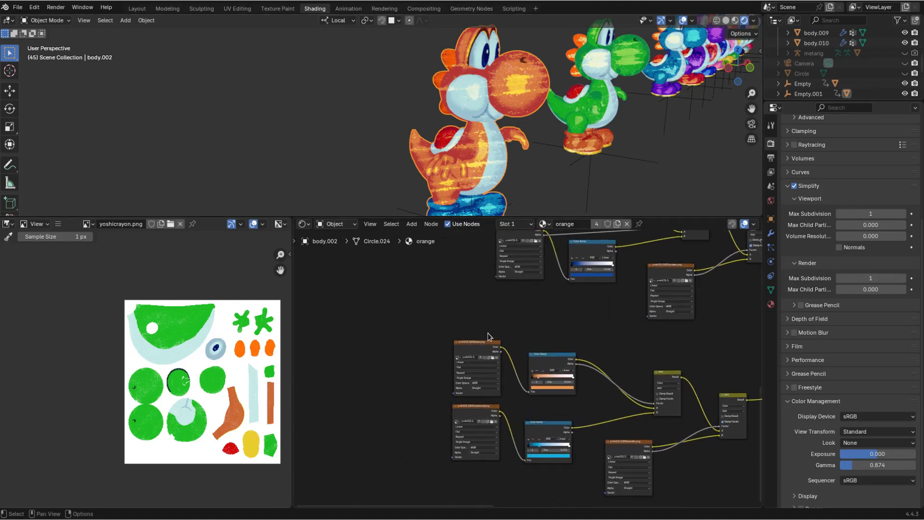
pyautogui.scroll(1, 496, 339)
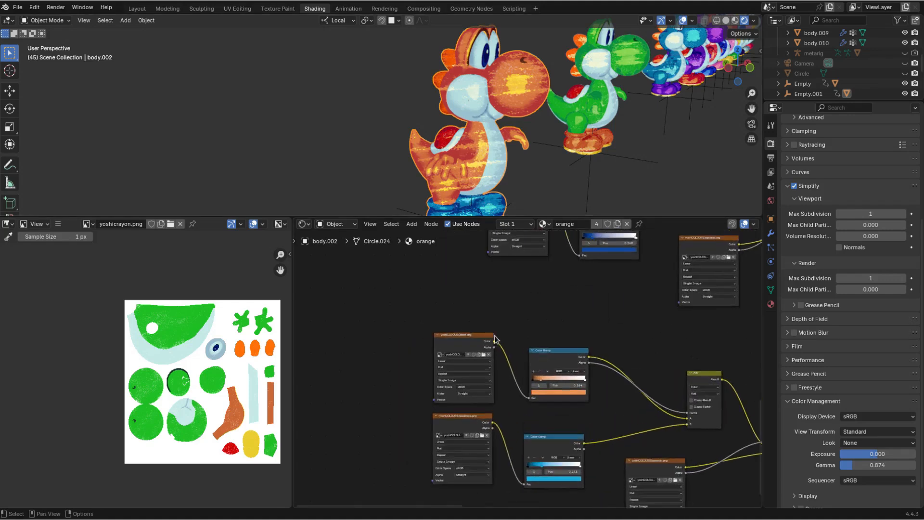
pyautogui.click(465, 346)
pyautogui.scroll(1, 145, 381)
pyautogui.scroll(-1, 145, 381)
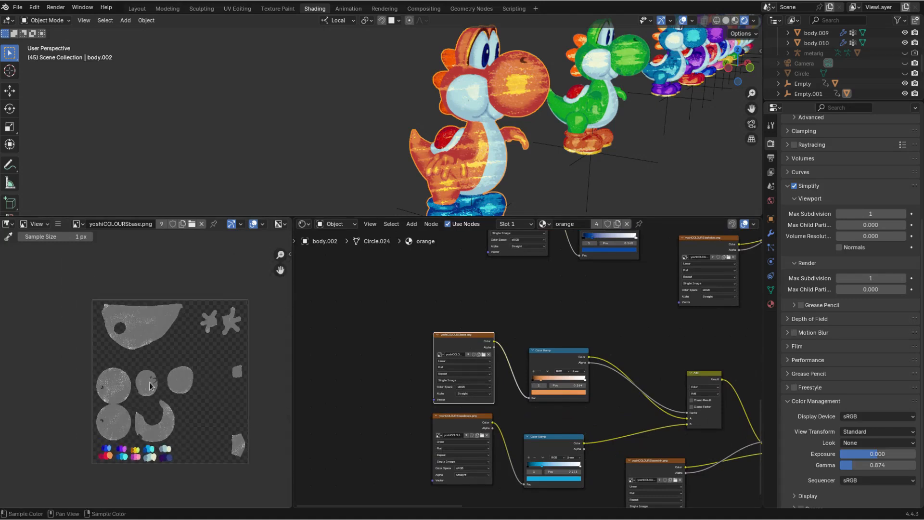
pyautogui.scroll(1, 142, 383)
pyautogui.scroll(1, 142, 383)
# Examine the orange material's middle branch with the red and dark blue Color Ramps and its window-mapped crayon texture
pyautogui.moveTo(433, 260); pyautogui.dragTo(425, 372, button='middle')
pyautogui.scroll(-3, 425, 372)
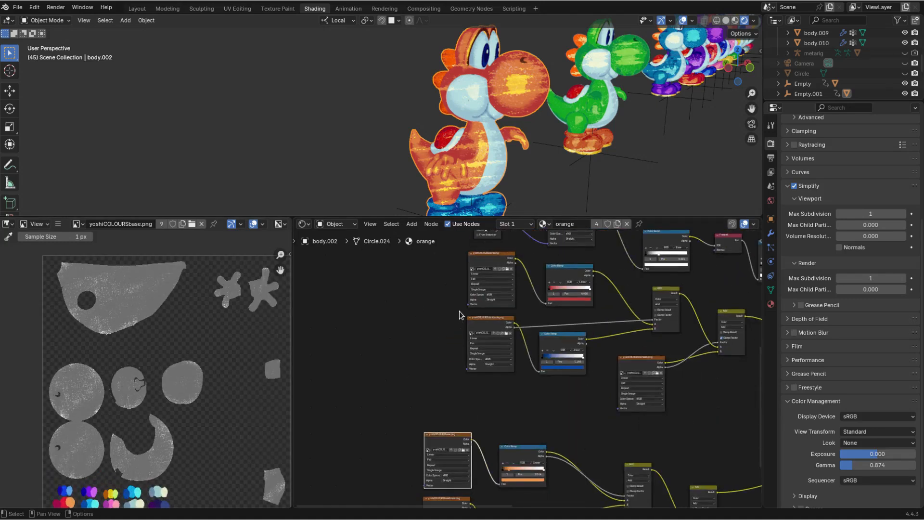
pyautogui.moveTo(484, 269); pyautogui.dragTo(504, 365, button='middle')
pyautogui.keyDown('shift'); pyautogui.moveTo(424, 161); pyautogui.dragTo(453, 142, button='middle'); pyautogui.keyUp('shift')
pyautogui.scroll(-1, 470, 305)
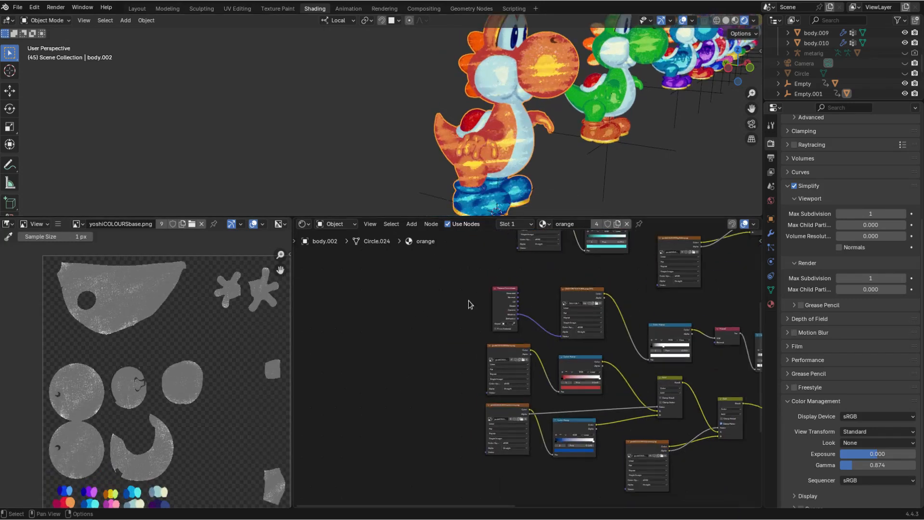
pyautogui.scroll(-1, 470, 109)
pyautogui.scroll(-1, 470, 109)
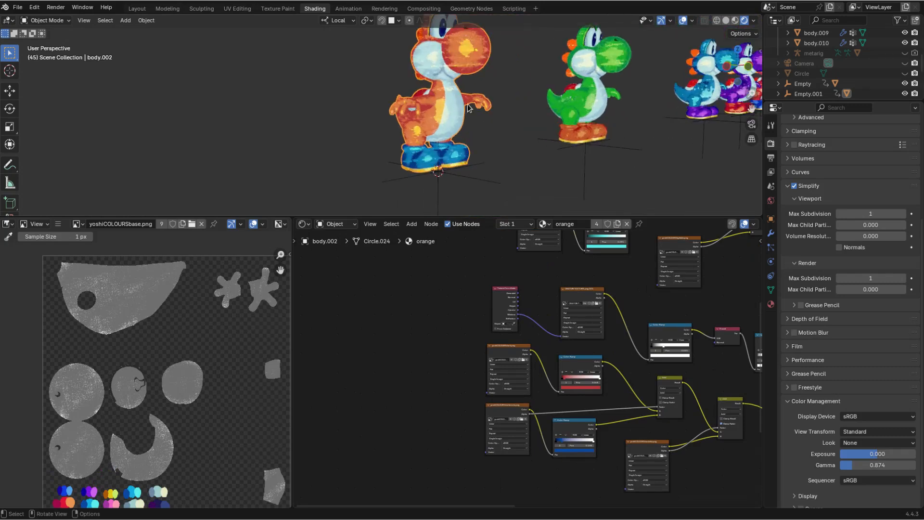
# Select the yoshiCOLOURSbaseskin.png texture node in the base branch and view its image
pyautogui.moveTo(466, 356); pyautogui.dragTo(399, 250, button='middle')
pyautogui.moveTo(484, 409); pyautogui.dragTo(511, 295, button='middle')
pyautogui.click(564, 391)
pyautogui.scroll(-2, 133, 379)
pyautogui.moveTo(415, 339); pyautogui.dragTo(443, 372, button='middle')
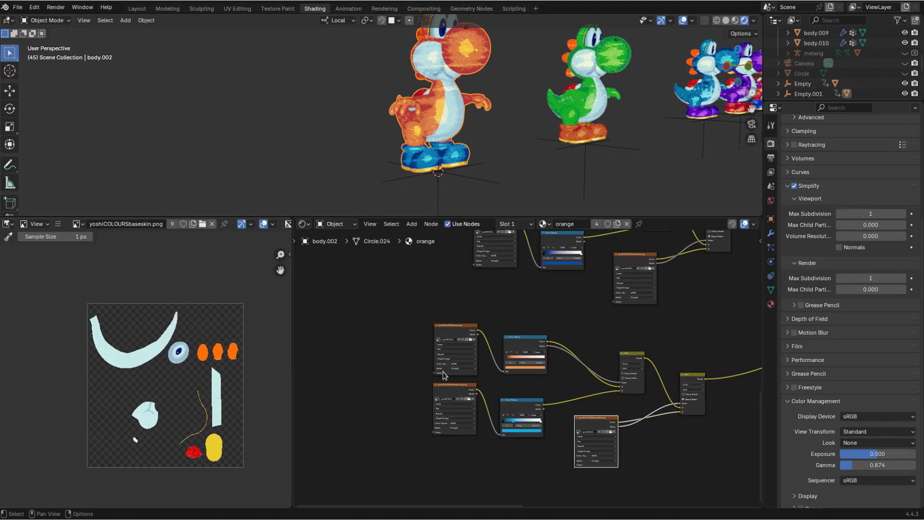
# Enlarge the 3D viewport and inspect the whole orange Yoshi from a three-quarter angle
pyautogui.click(577, 316)
pyautogui.keyDown('shift'); pyautogui.moveTo(462, 121); pyautogui.dragTo(465, 150, button='middle'); pyautogui.keyUp('shift')
pyautogui.moveTo(477, 217); pyautogui.dragTo(476, 345)
pyautogui.scroll(2, 469, 175)
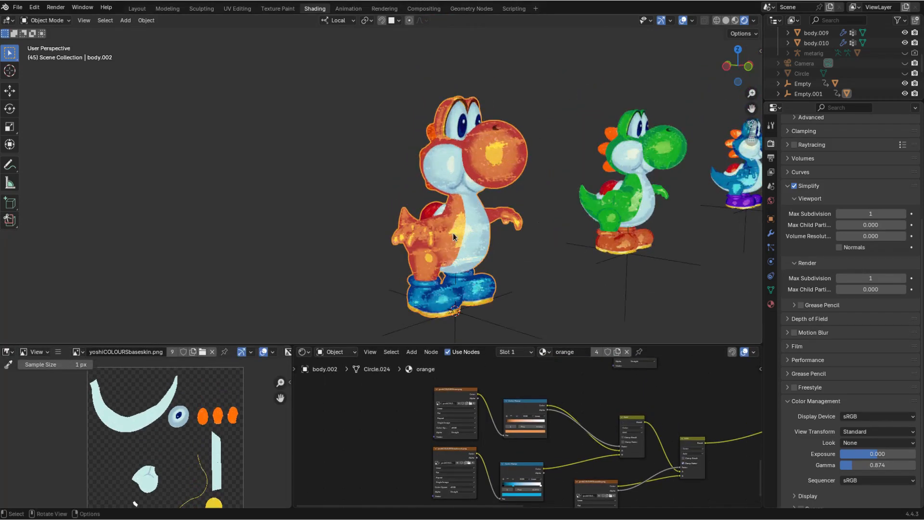
pyautogui.keyDown('shift'); pyautogui.moveTo(469, 175); pyautogui.dragTo(444, 167, button='middle'); pyautogui.keyUp('shift')
pyautogui.moveTo(449, 235); pyautogui.dragTo(512, 153, button='middle')
pyautogui.moveTo(508, 223); pyautogui.dragTo(454, 188, button='middle')
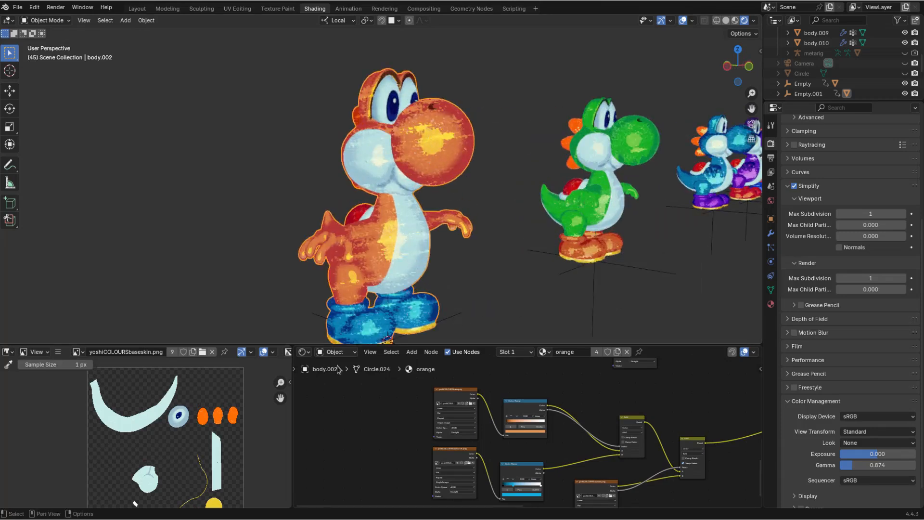
# Enlarge the shader editor again and select the yoshiCOLOURSbase.png texture node to view its body image
pyautogui.moveTo(476, 345); pyautogui.dragTo(474, 222)
pyautogui.scroll(4, 429, 351)
pyautogui.scroll(2, 429, 351)
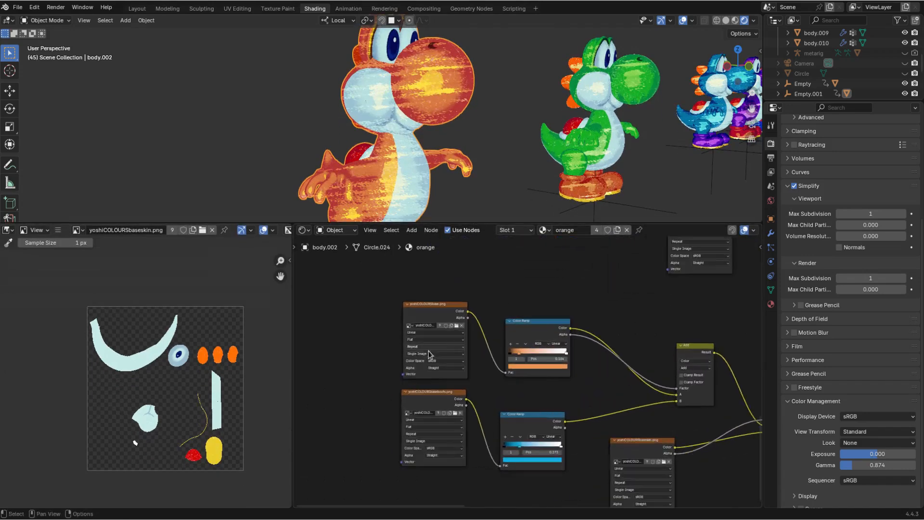
pyautogui.click(422, 316)
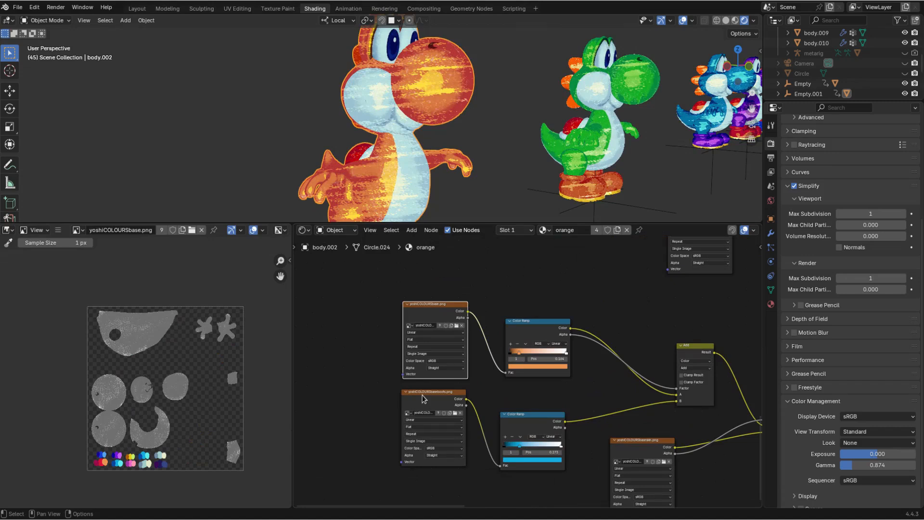
# Select the yoshiCOLOURSbaseskin.png texture node and examine its skin, eye and shell parts in a widened image editor
pyautogui.moveTo(652, 439); pyautogui.dragTo(576, 413, button='middle')
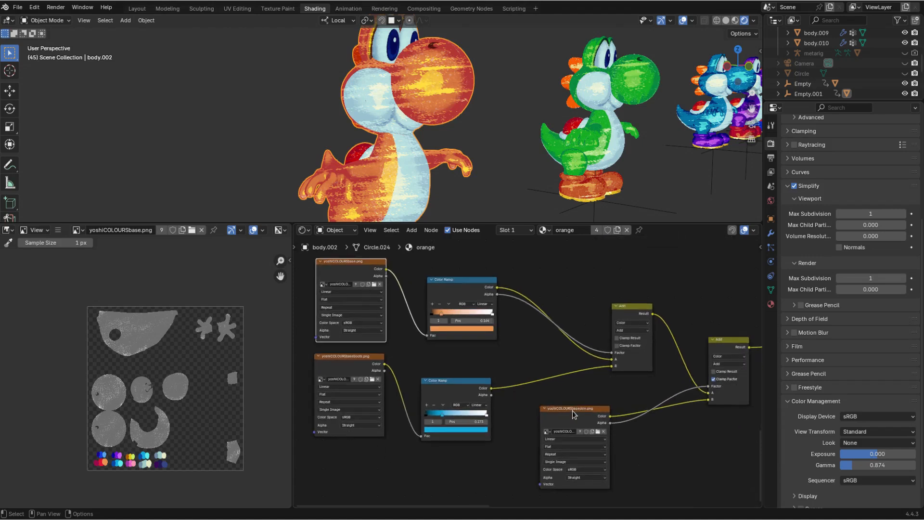
pyautogui.click(575, 413)
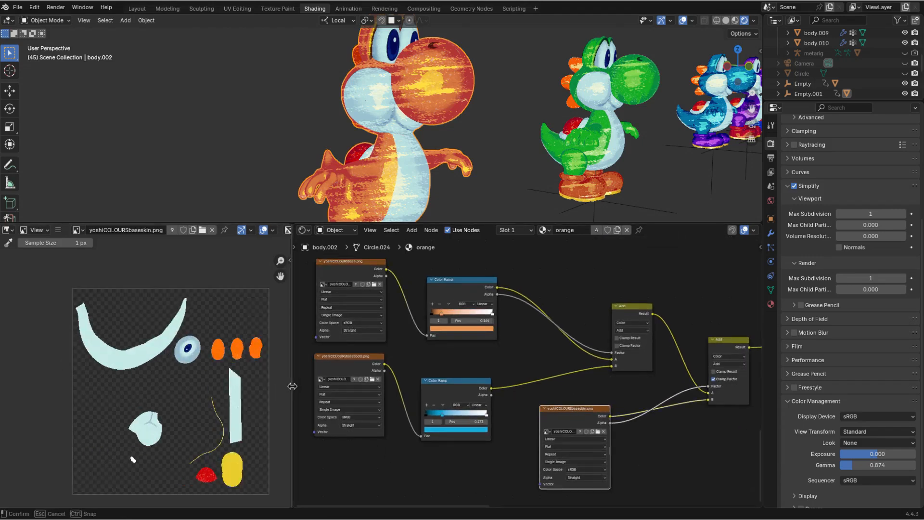
pyautogui.moveTo(292, 382); pyautogui.dragTo(490, 388)
pyautogui.scroll(2, 455, 399)
pyautogui.moveTo(386, 394); pyautogui.dragTo(289, 373, button='middle')
pyautogui.scroll(-2, 302, 377)
pyautogui.scroll(1, 429, 376)
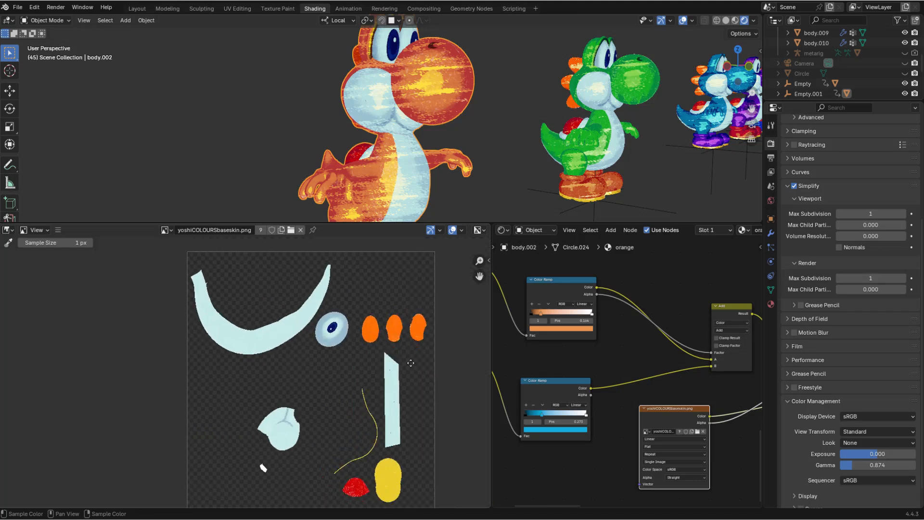
# Narrow the image editor and view the yoshiCOLOURSbase.png texture followed by the yoshiCOLOURSbaseboots.png texture
pyautogui.moveTo(490, 356); pyautogui.dragTo(303, 356)
pyautogui.click(451, 289)
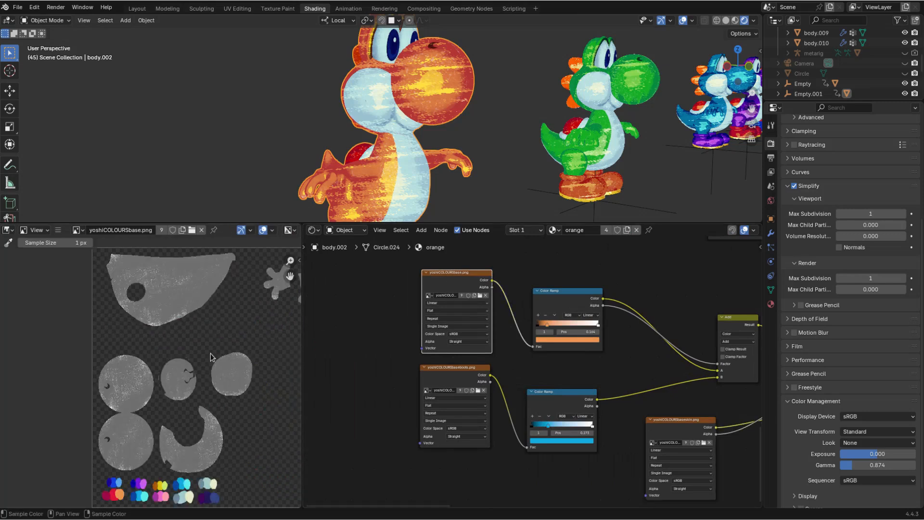
pyautogui.click(432, 380)
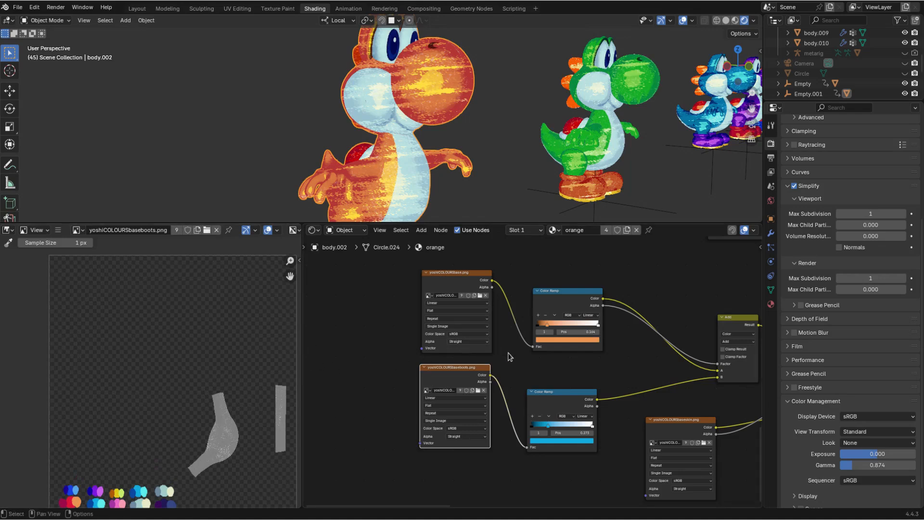
# Preview the orange body Color Ramp's colour output on the model and inspect it in an enlarged 3D viewport
pyautogui.moveTo(510, 356); pyautogui.dragTo(481, 358, button='middle')
pyautogui.scroll(-2, 481, 140)
pyautogui.moveTo(483, 138); pyautogui.dragTo(480, 141, button='middle')
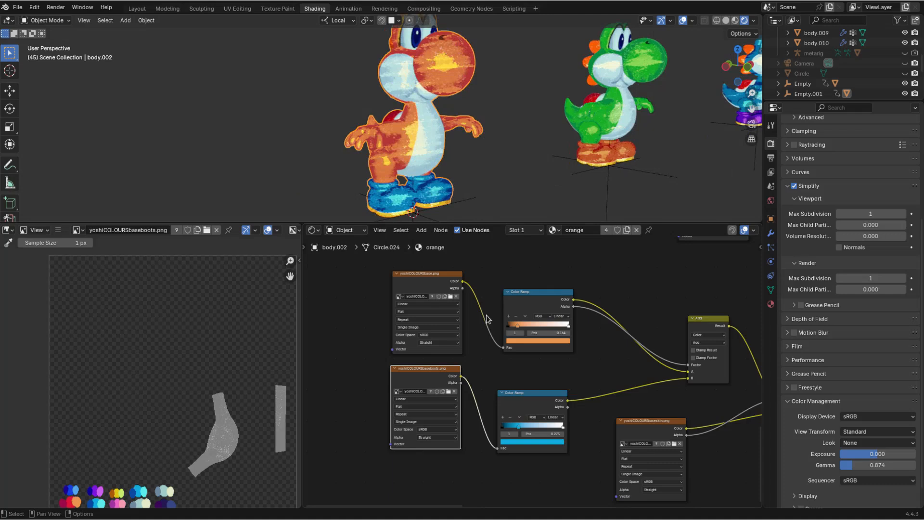
pyautogui.moveTo(487, 319); pyautogui.dragTo(478, 323, button='middle')
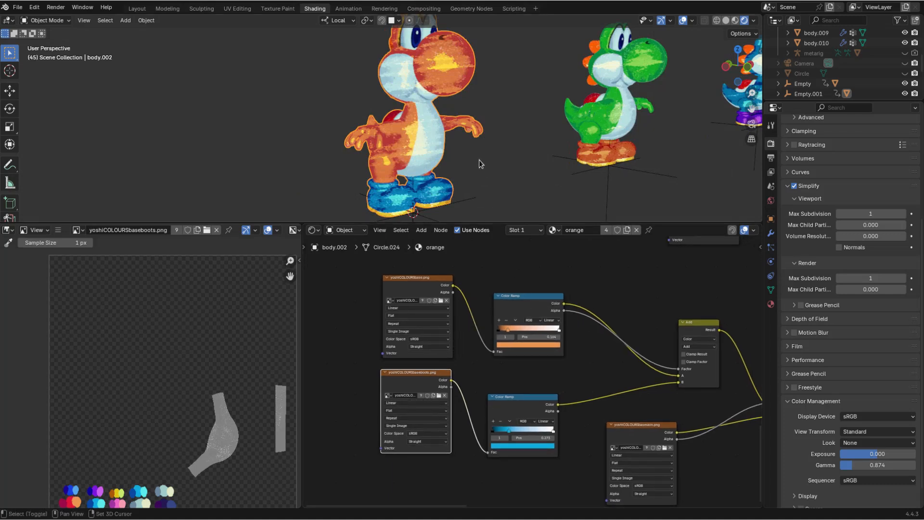
pyautogui.keyDown('ctrl'); pyautogui.keyDown('shift'); pyautogui.click(519, 310); pyautogui.keyUp('shift'); pyautogui.keyUp('ctrl')
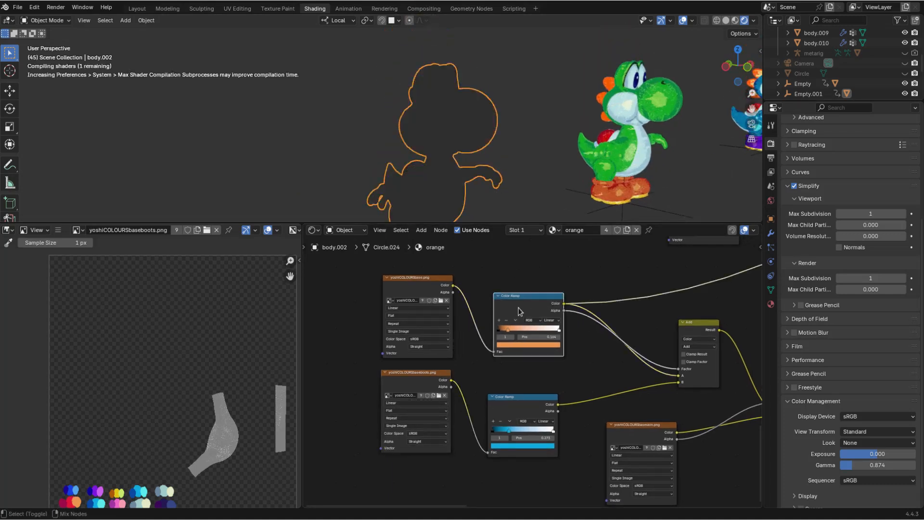
pyautogui.click(497, 230)
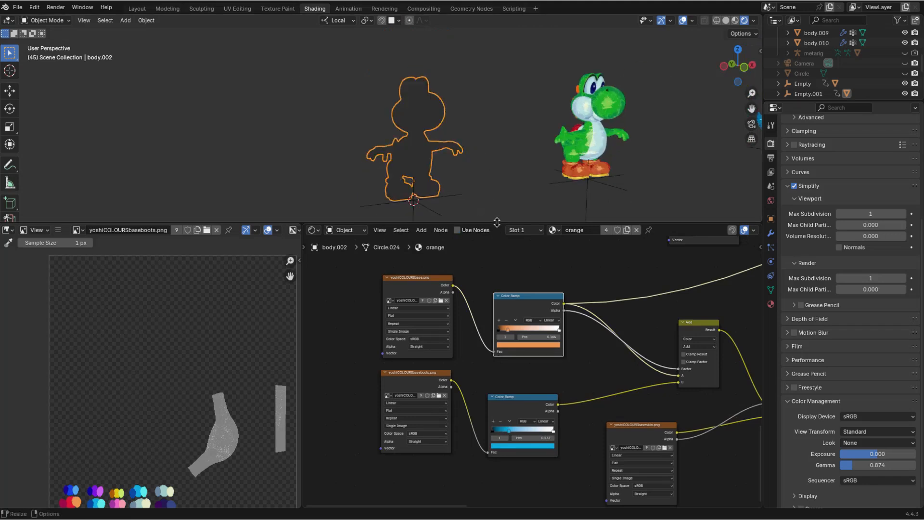
pyautogui.keyDown('ctrl'); pyautogui.keyDown('shift'); pyautogui.click(526, 307); pyautogui.keyUp('shift'); pyautogui.keyUp('ctrl')
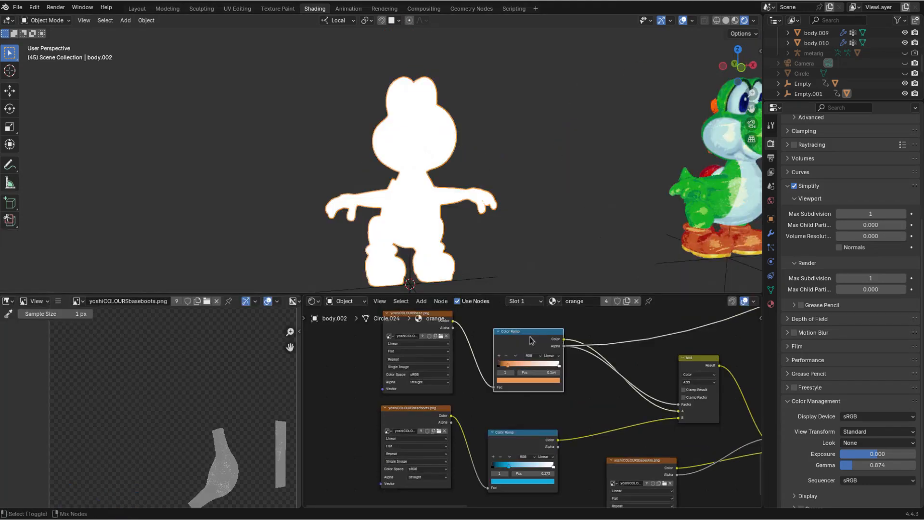
pyautogui.keyDown('ctrl'); pyautogui.keyDown('shift'); pyautogui.click(530, 337); pyautogui.keyUp('shift'); pyautogui.keyUp('ctrl')
pyautogui.moveTo(474, 190); pyautogui.dragTo(532, 191, button='middle')
pyautogui.scroll(-2, 481, 181)
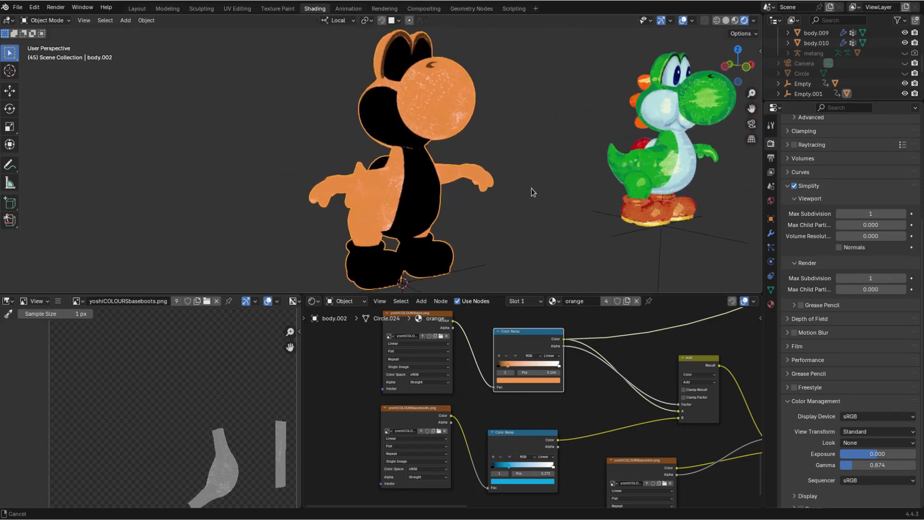
pyautogui.scroll(1, 516, 440)
# Preview the blue boots Color Ramp, followed by the raw yoshiCOLOURSbaseboots.png and yoshiCOLOURSbase.png textures on the model
pyautogui.keyDown('ctrl'); pyautogui.keyDown('shift'); pyautogui.click(517, 439); pyautogui.keyUp('shift'); pyautogui.keyUp('ctrl')
pyautogui.moveTo(427, 207); pyautogui.dragTo(446, 211, button='middle')
pyautogui.scroll(2, 446, 211)
pyautogui.keyDown('ctrl'); pyautogui.keyDown('shift'); pyautogui.click(422, 417); pyautogui.keyUp('shift'); pyautogui.keyUp('ctrl')
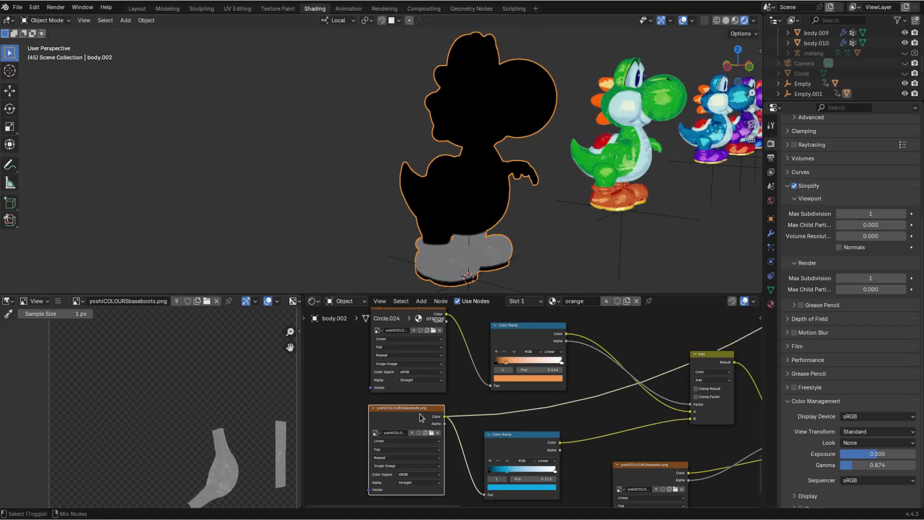
pyautogui.moveTo(446, 328); pyautogui.dragTo(463, 367, button='middle')
pyautogui.keyDown('ctrl'); pyautogui.keyDown('shift'); pyautogui.click(437, 351); pyautogui.keyUp('shift'); pyautogui.keyUp('ctrl')
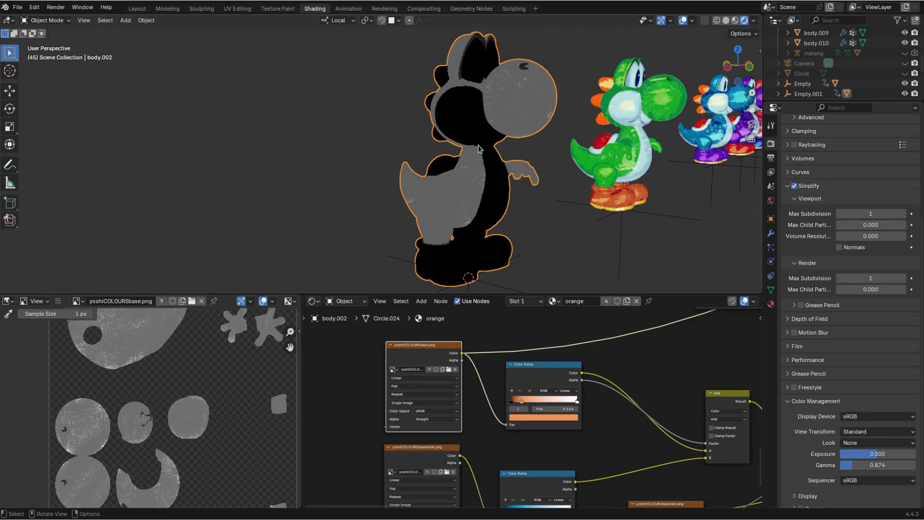
pyautogui.moveTo(371, 204); pyautogui.dragTo(517, 235, button='middle')
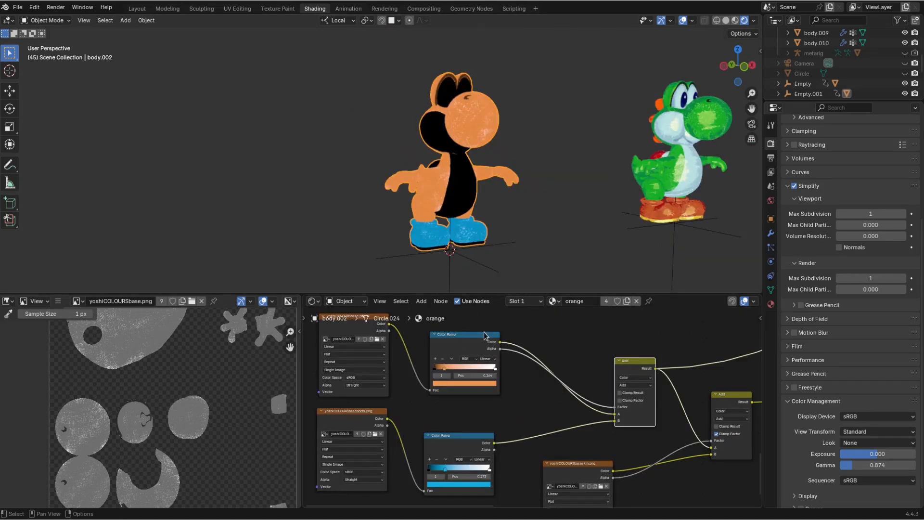
# Examine how the orange ramp's Color and Alpha and the blue ramp's Color feed the first Add node
pyautogui.moveTo(490, 347); pyautogui.dragTo(461, 354, button='middle')
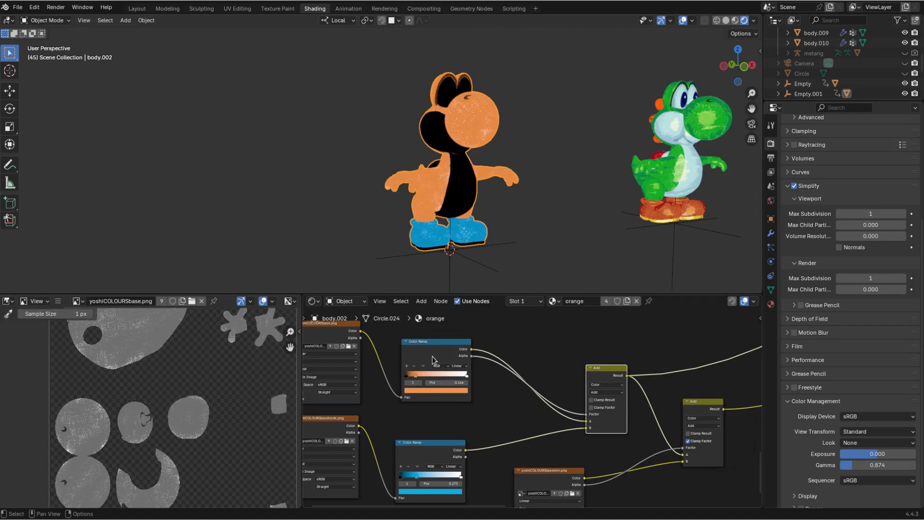
pyautogui.moveTo(603, 386); pyautogui.dragTo(549, 388, button='middle')
pyautogui.scroll(2, 547, 380)
pyautogui.scroll(1, 563, 380)
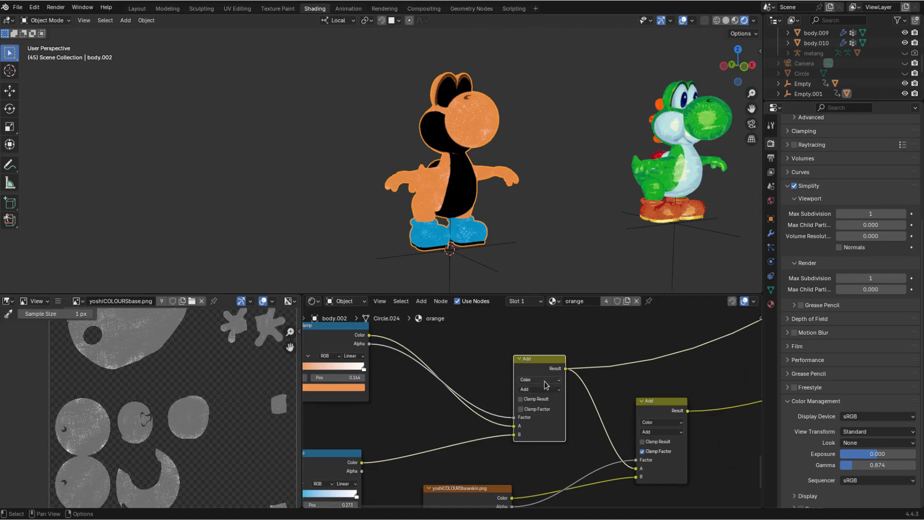
pyautogui.moveTo(520, 355); pyautogui.dragTo(563, 353, button='middle')
pyautogui.moveTo(547, 410)
pyautogui.mouseDown(button='middle')
pyautogui.moveTo(563, 409)
pyautogui.moveTo(551, 403)
pyautogui.mouseUp(button='middle')
pyautogui.scroll(1, 564, 407)
pyautogui.scroll(-2, 564, 407)
pyautogui.scroll(1, 499, 369)
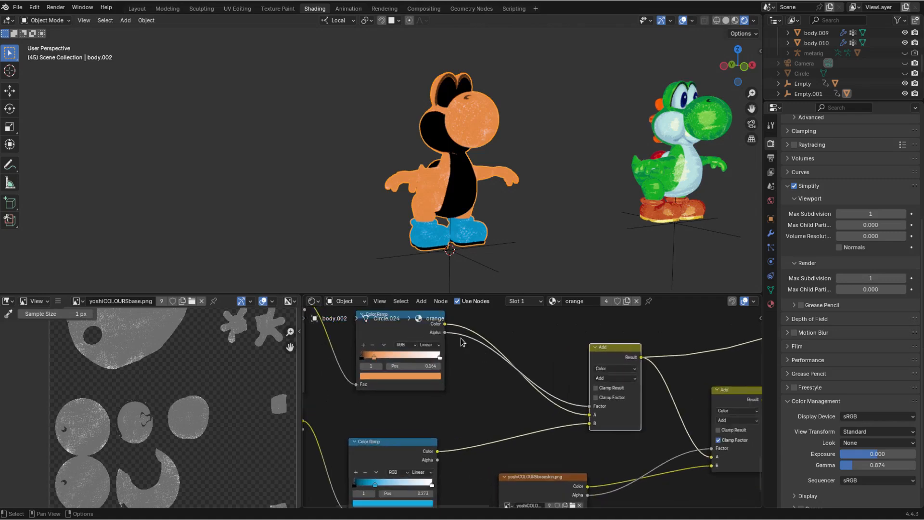
pyautogui.click(441, 335)
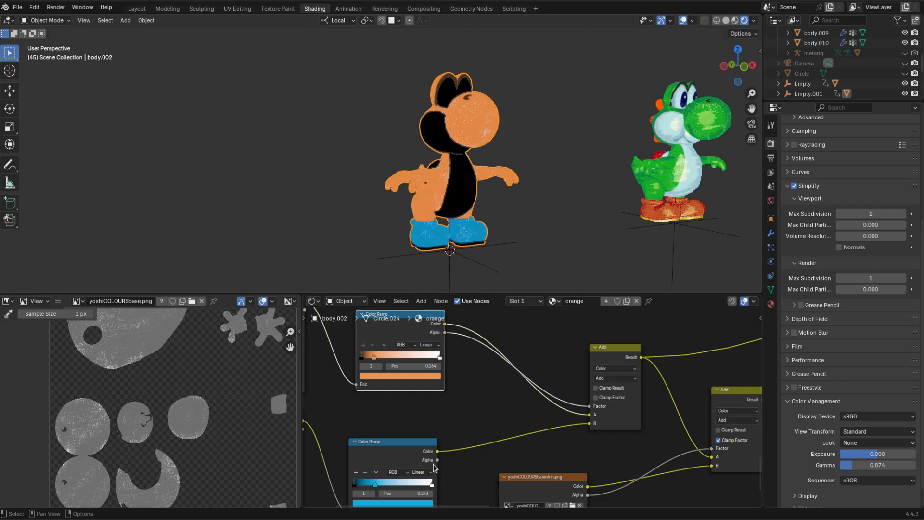
pyautogui.moveTo(451, 353); pyautogui.dragTo(465, 362, button='middle')
pyautogui.moveTo(648, 412); pyautogui.dragTo(615, 410, button='middle')
pyautogui.scroll(1, 580, 414)
pyautogui.moveTo(484, 191); pyautogui.dragTo(480, 269, button='middle')
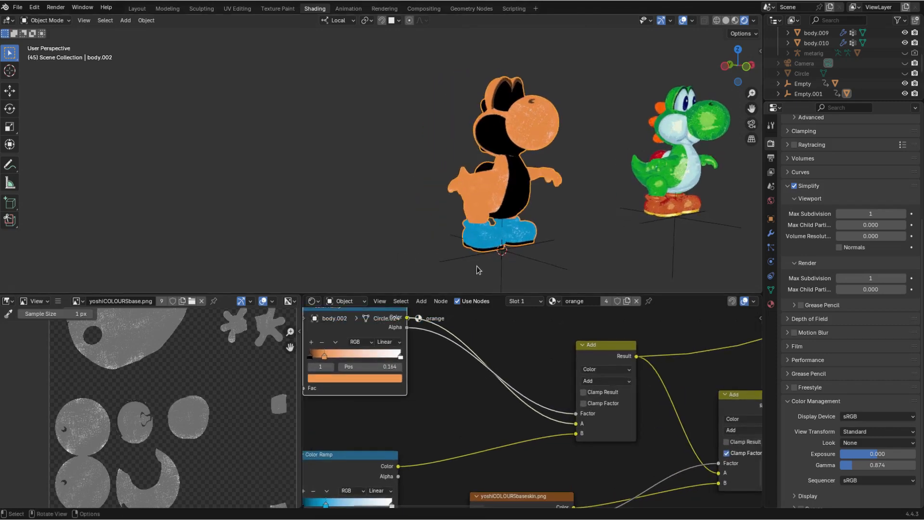
# Disconnect the orange ramp's Alpha from the first Add node's Factor, compare the boots, and reconnect it
pyautogui.moveTo(574, 415); pyautogui.dragTo(531, 398)
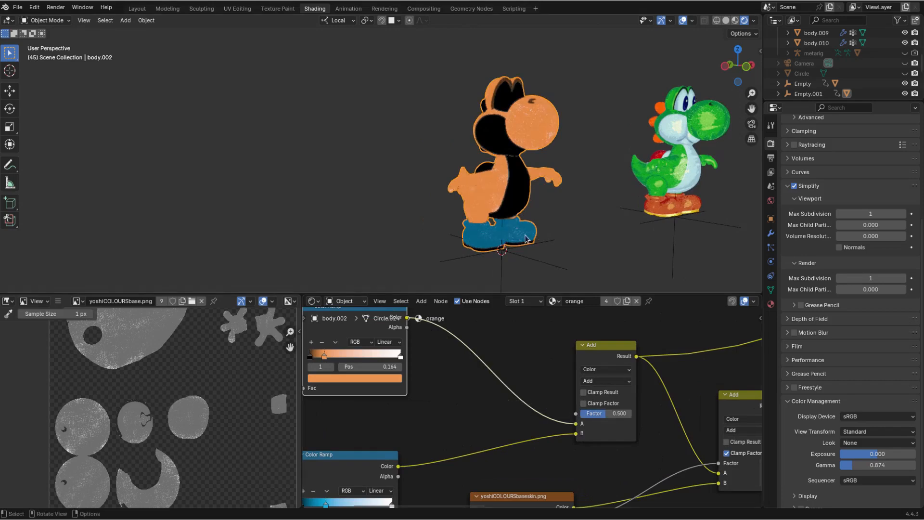
pyautogui.moveTo(525, 235); pyautogui.dragTo(486, 235, button='middle')
pyautogui.moveTo(407, 328)
pyautogui.mouseDown()
pyautogui.moveTo(496, 385)
pyautogui.moveTo(576, 413)
pyautogui.mouseUp()
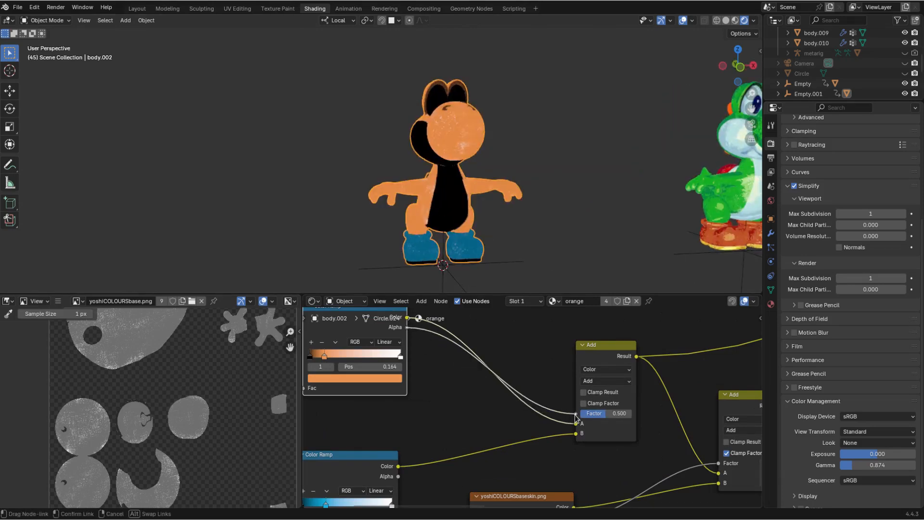
pyautogui.moveTo(495, 244); pyautogui.dragTo(504, 242, button='middle')
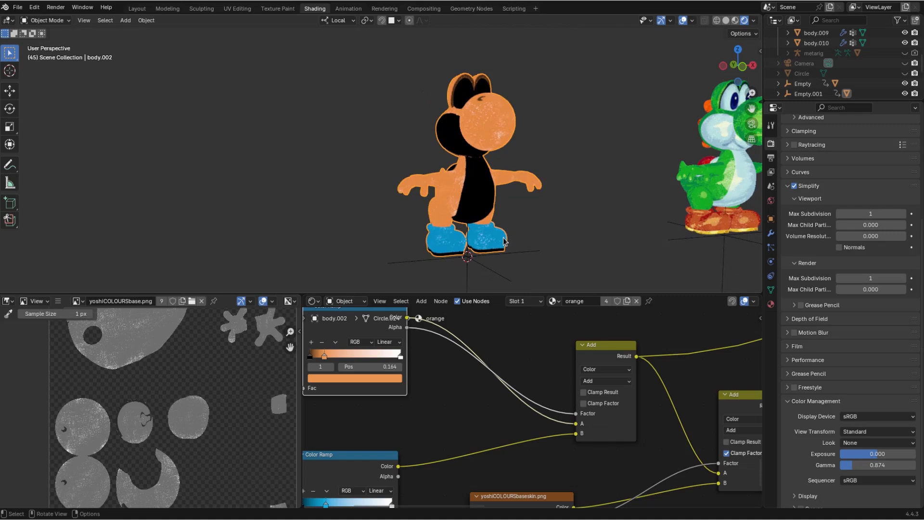
# Remove the Alpha link from the first Add node's Factor and set the Factor to 1.000
pyautogui.moveTo(576, 418); pyautogui.dragTo(418, 332)
pyautogui.moveTo(545, 220); pyautogui.dragTo(551, 218, button='middle')
pyautogui.moveTo(609, 413); pyautogui.dragTo(632, 414)
pyautogui.moveTo(575, 223); pyautogui.dragTo(638, 222, button='middle')
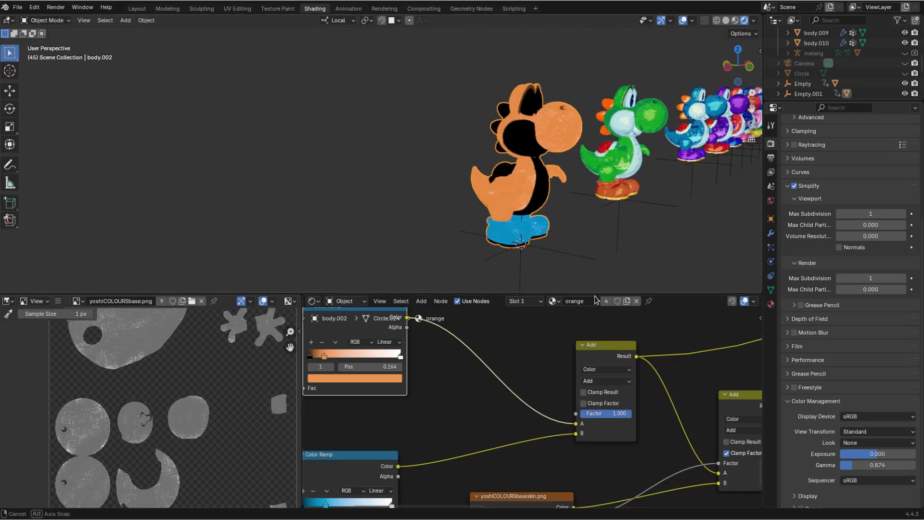
pyautogui.moveTo(621, 414)
pyautogui.mouseDown()
pyautogui.moveTo(577, 414)
pyautogui.moveTo(632, 414)
pyautogui.mouseUp()
# Try a lower Factor of about 0.625 on the first Add node, inspect the boots, and restore it to 1.000
pyautogui.moveTo(573, 226); pyautogui.dragTo(508, 225, button='middle')
pyautogui.scroll(-1, 453, 382)
pyautogui.moveTo(445, 364); pyautogui.dragTo(454, 370, button='middle')
pyautogui.moveTo(592, 418); pyautogui.dragTo(557, 418)
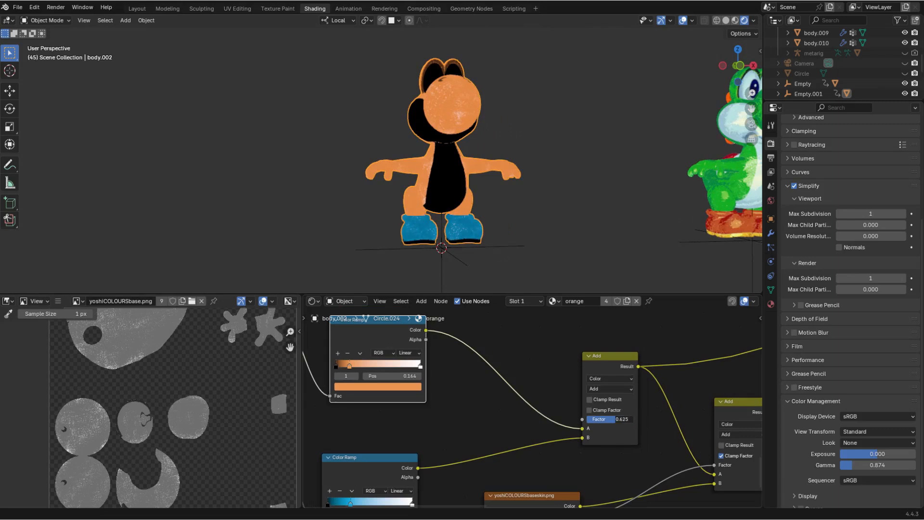
pyautogui.scroll(2, 506, 191)
pyautogui.moveTo(505, 191)
pyautogui.mouseDown(button='middle')
pyautogui.moveTo(545, 202)
pyautogui.moveTo(514, 199)
pyautogui.mouseUp(button='middle')
pyautogui.scroll(-4, 545, 202)
pyautogui.scroll(2, 514, 198)
# Try driving the first Add node's Factor with the blue ramp's Alpha, and remove that link again
pyautogui.moveTo(440, 439); pyautogui.dragTo(466, 413, button='middle')
pyautogui.moveTo(448, 450); pyautogui.dragTo(612, 391)
pyautogui.scroll(2, 522, 213)
pyautogui.moveTo(496, 230); pyautogui.dragTo(544, 229, button='middle')
pyautogui.moveTo(612, 391); pyautogui.dragTo(498, 395)
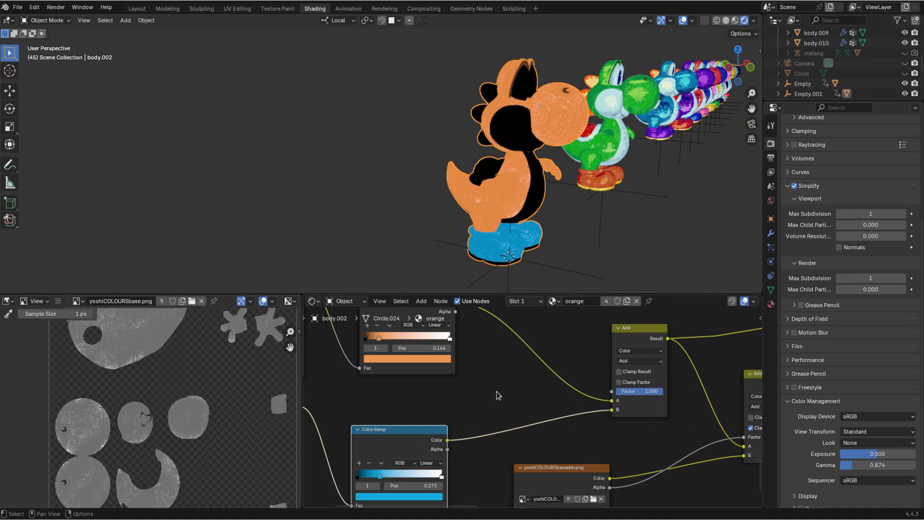
pyautogui.moveTo(552, 256); pyautogui.dragTo(523, 253, button='middle')
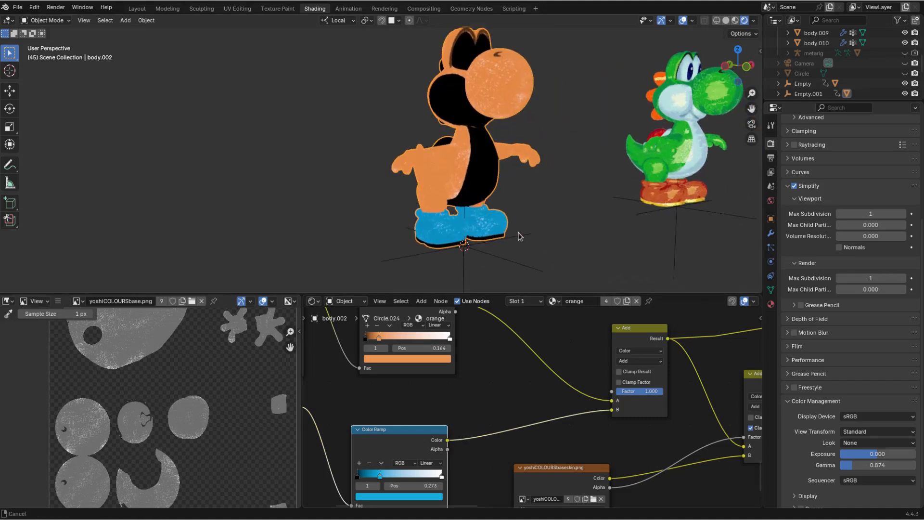
# Try swapping the two ramps between the first Add node's inputs, and return orange to A and blue to B
pyautogui.scroll(3, 523, 252)
pyautogui.scroll(-1, 496, 330)
pyautogui.moveTo(495, 330); pyautogui.dragTo(461, 389, button='middle')
pyautogui.scroll(1, 459, 387)
pyautogui.scroll(-2, 491, 263)
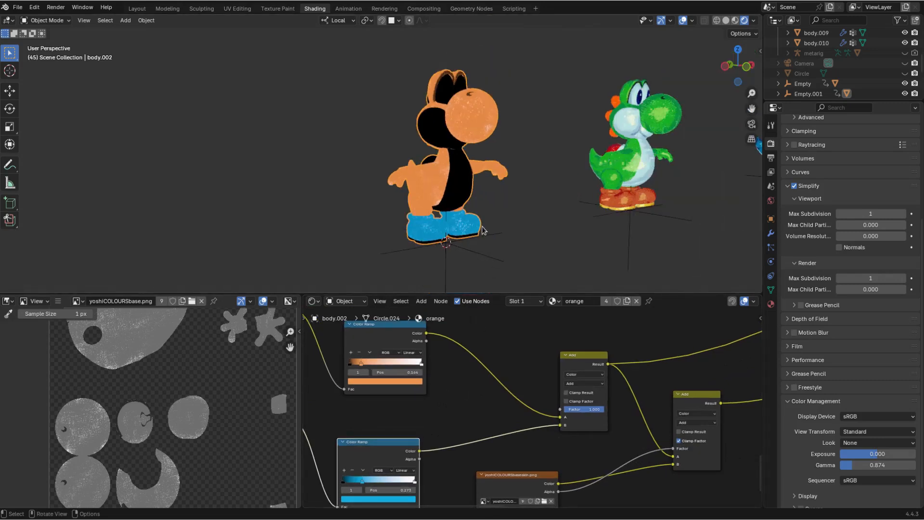
pyautogui.scroll(1, 482, 226)
pyautogui.moveTo(560, 417); pyautogui.dragTo(559, 417)
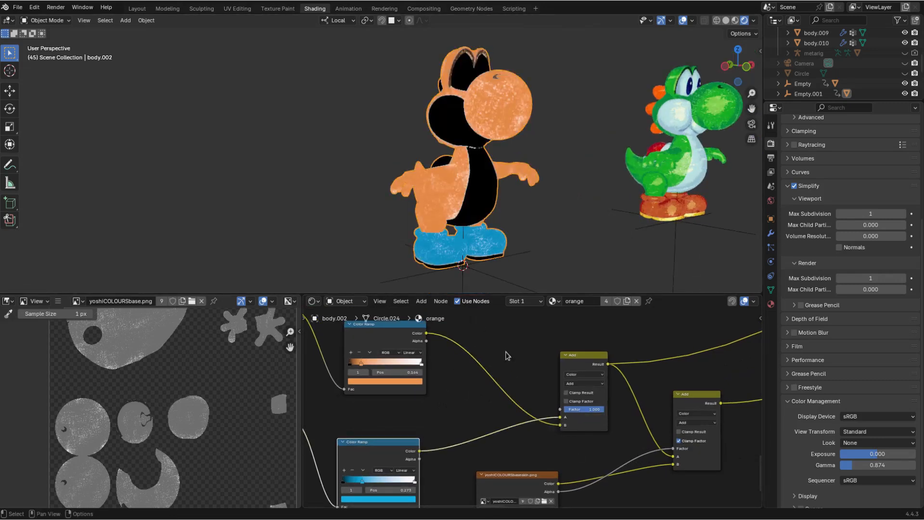
pyautogui.moveTo(541, 253); pyautogui.dragTo(500, 250, button='middle')
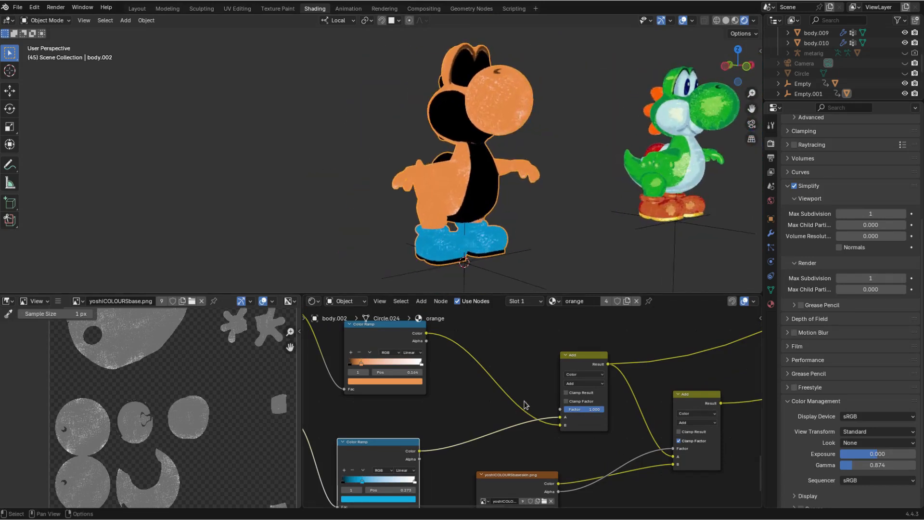
pyautogui.moveTo(559, 418); pyautogui.dragTo(428, 432)
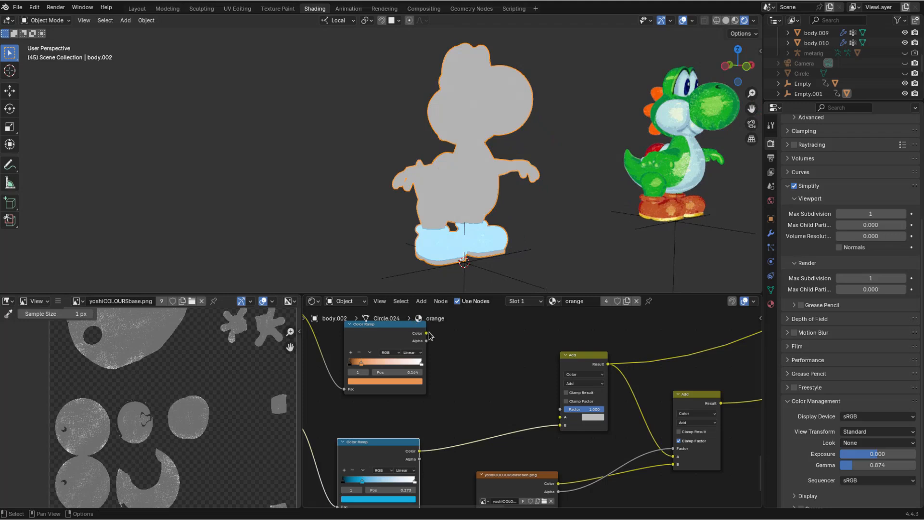
pyautogui.moveTo(427, 337); pyautogui.dragTo(560, 417)
pyautogui.scroll(2, 451, 396)
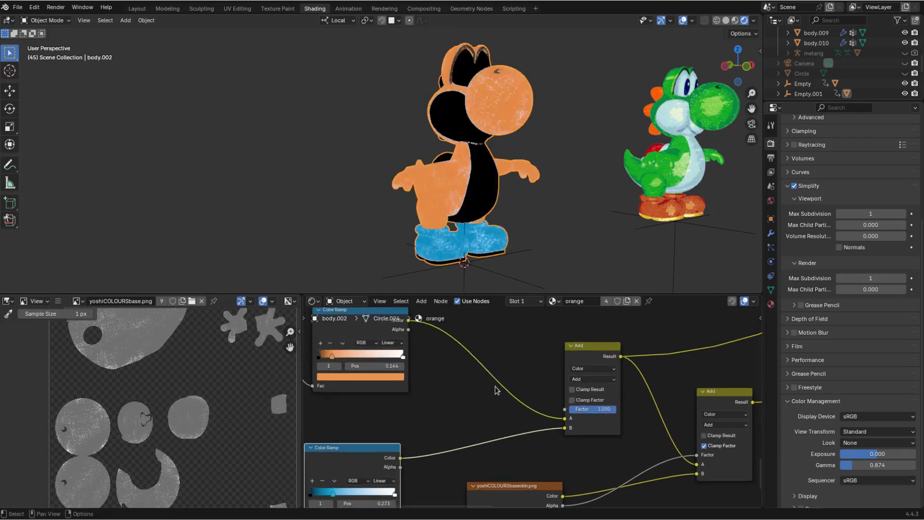
pyautogui.moveTo(441, 420); pyautogui.dragTo(487, 417, button='middle')
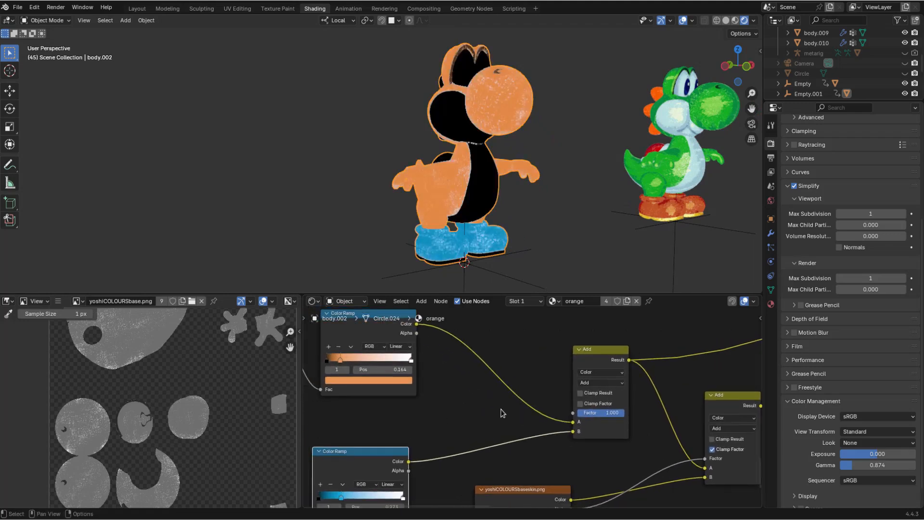
# Reconnect the orange ramp's Alpha output to the first Add node's Factor input
pyautogui.moveTo(417, 333); pyautogui.dragTo(495, 404)
pyautogui.scroll(-2, 494, 405)
pyautogui.moveTo(498, 406)
pyautogui.mouseDown(button='middle')
pyautogui.moveTo(547, 409)
pyautogui.moveTo(489, 400)
pyautogui.mouseUp(button='middle')
pyautogui.scroll(-1, 489, 400)
pyautogui.scroll(1, 488, 399)
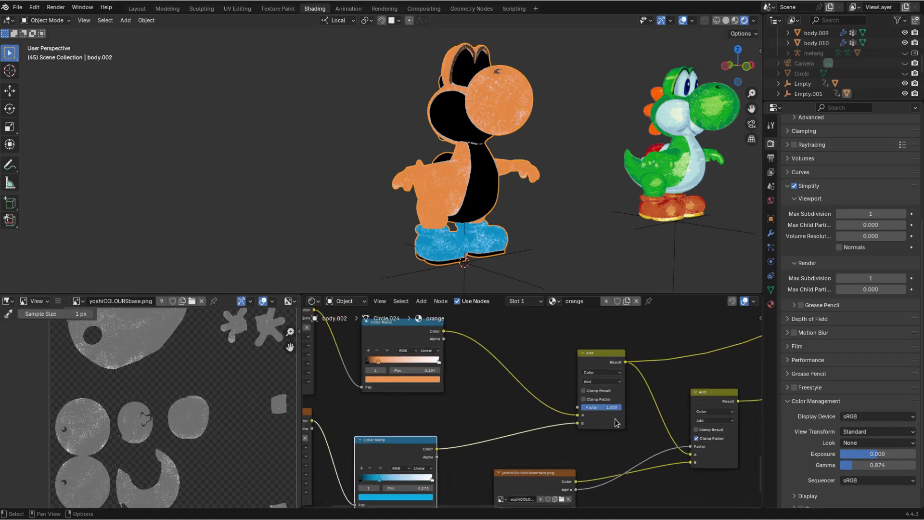
pyautogui.scroll(3, 605, 411)
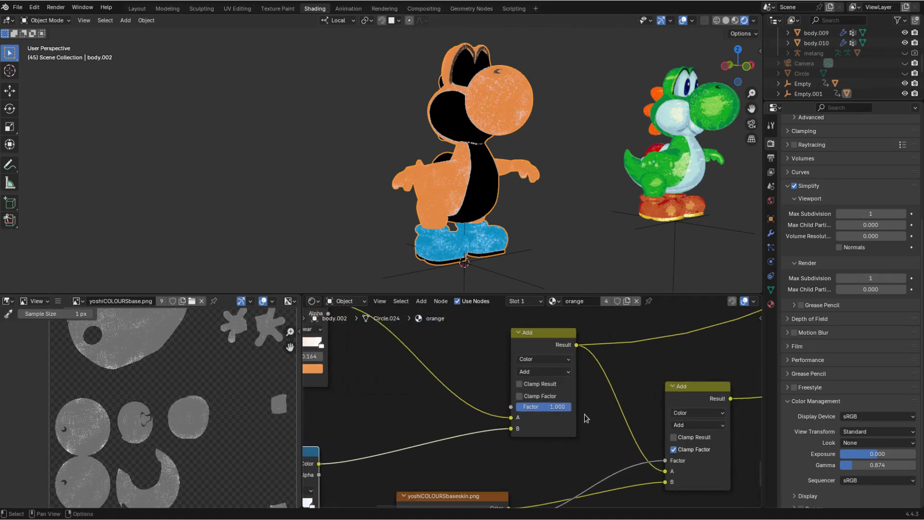
pyautogui.moveTo(475, 223); pyautogui.dragTo(511, 235, button='middle')
pyautogui.scroll(-2, 412, 222)
pyautogui.scroll(1, 503, 233)
pyautogui.moveTo(380, 373); pyautogui.dragTo(474, 436, button='middle')
pyautogui.moveTo(424, 376); pyautogui.dragTo(606, 469)
pyautogui.scroll(-2, 536, 389)
# Select the yoshiCOLOURSbaseskin.png texture node and disconnect its Alpha from the second Add node's Factor
pyautogui.moveTo(529, 383); pyautogui.dragTo(445, 330, button='middle')
pyautogui.moveTo(455, 219); pyautogui.dragTo(496, 219, button='middle')
pyautogui.scroll(1, 536, 419)
pyautogui.keyDown('shift'); pyautogui.moveTo(545, 480); pyautogui.dragTo(456, 473, button='middle'); pyautogui.keyUp('shift')
pyautogui.moveTo(483, 404); pyautogui.dragTo(523, 406, button='middle')
pyautogui.click(498, 353)
pyautogui.moveTo(531, 369); pyautogui.dragTo(554, 349, button='middle')
pyautogui.click(444, 433)
pyautogui.moveTo(518, 416); pyautogui.dragTo(492, 400, button='middle')
pyautogui.scroll(1, 544, 410)
pyautogui.moveTo(580, 393); pyautogui.dragTo(549, 470)
# Preview the yoshiCOLOURSbaseskin.png texture alone on the model and inspect it from the side
pyautogui.moveTo(534, 435); pyautogui.dragTo(599, 435, button='middle')
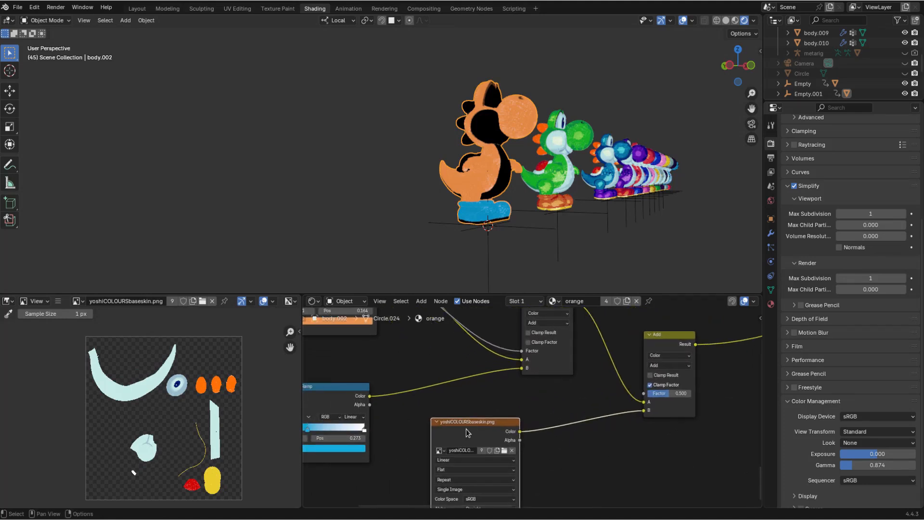
pyautogui.keyDown('ctrl'); pyautogui.keyDown('shift'); pyautogui.click(468, 434); pyautogui.keyUp('shift'); pyautogui.keyUp('ctrl')
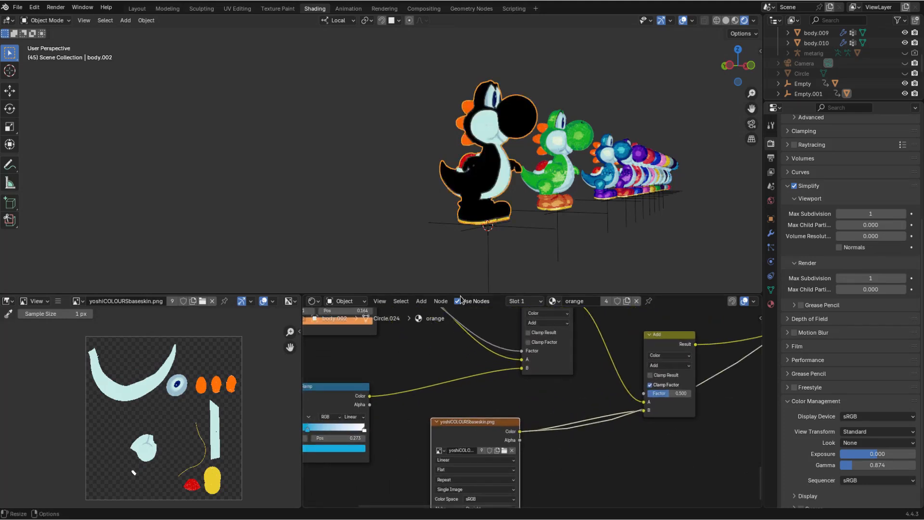
pyautogui.moveTo(482, 261); pyautogui.dragTo(425, 149, button='middle')
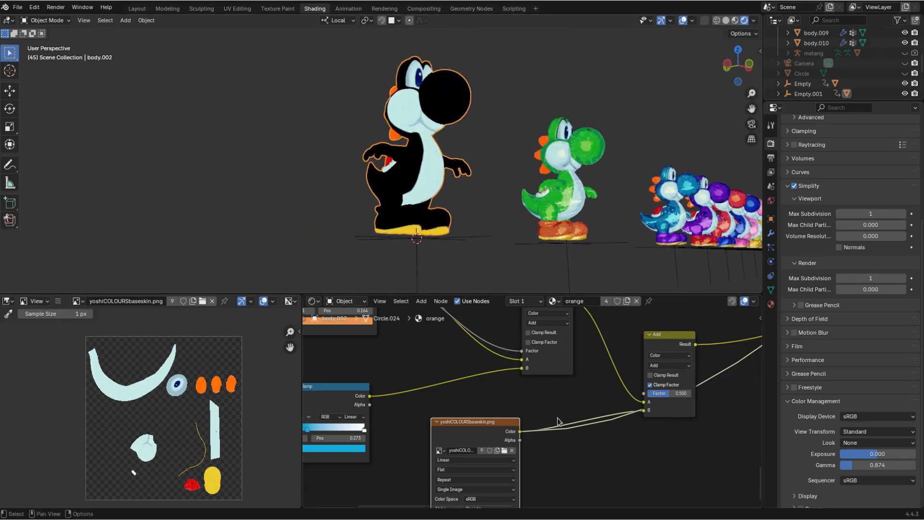
# Review the texture and ramp chain, and preview the second Add node's combined result on the model
pyautogui.moveTo(557, 422); pyautogui.dragTo(502, 431, button='middle')
pyautogui.moveTo(473, 359); pyautogui.dragTo(611, 403, button='middle')
pyautogui.scroll(-4, 341, 373)
pyautogui.moveTo(338, 370); pyautogui.dragTo(462, 360, button='middle')
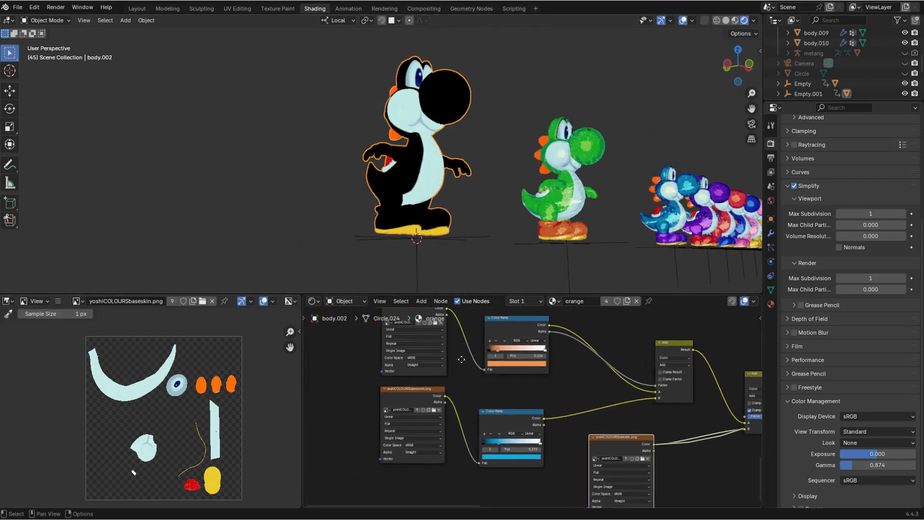
pyautogui.moveTo(538, 418); pyautogui.dragTo(286, 406, button='middle')
pyautogui.scroll(1, 867, 403)
pyautogui.moveTo(445, 463); pyautogui.dragTo(469, 460, button='middle')
pyautogui.scroll(4, 570, 415)
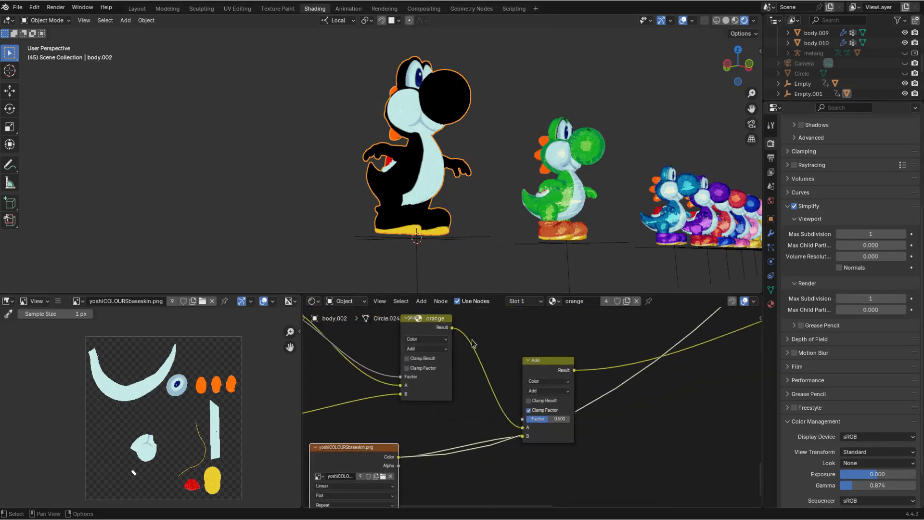
pyautogui.keyDown('ctrl'); pyautogui.keyDown('shift'); pyautogui.click(538, 372); pyautogui.keyUp('shift'); pyautogui.keyUp('ctrl')
pyautogui.moveTo(478, 196); pyautogui.dragTo(522, 200, button='middle')
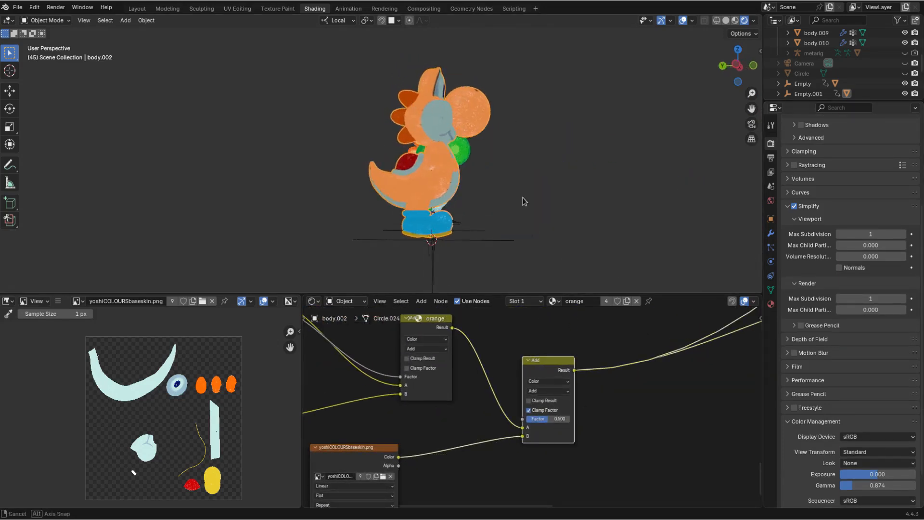
# Shift the second Add node slightly aside and set its Factor to 1.000, checking the combined colours on the model
pyautogui.press('g')
pyautogui.click(570, 414)
pyautogui.moveTo(573, 417); pyautogui.dragTo(597, 417)
pyautogui.moveTo(578, 180)
pyautogui.mouseDown(button='middle')
pyautogui.moveTo(499, 164)
pyautogui.moveTo(583, 170)
pyautogui.mouseUp(button='middle')
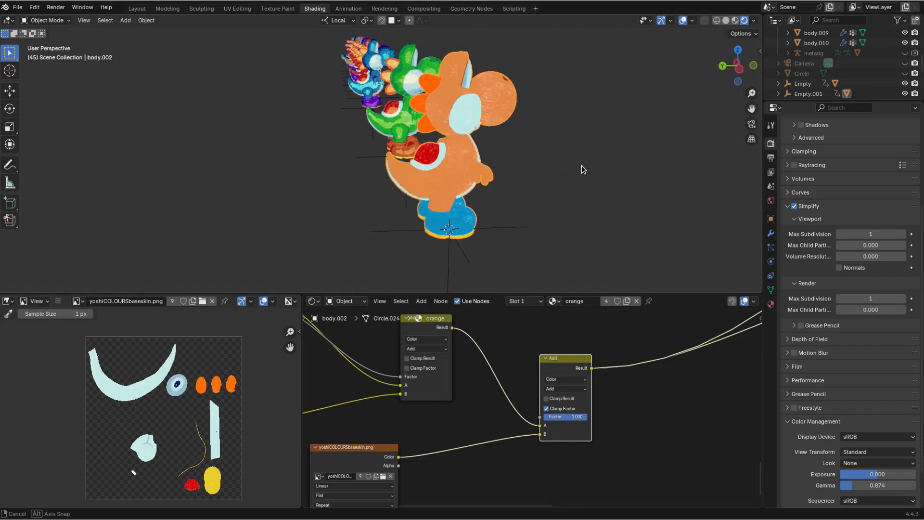
# Try driving the second Add node's Factor with the Alpha output of the yoshiCOLOURSbaseskin.png texture
pyautogui.scroll(2, 537, 430)
pyautogui.moveTo(535, 420); pyautogui.dragTo(587, 408, button='middle')
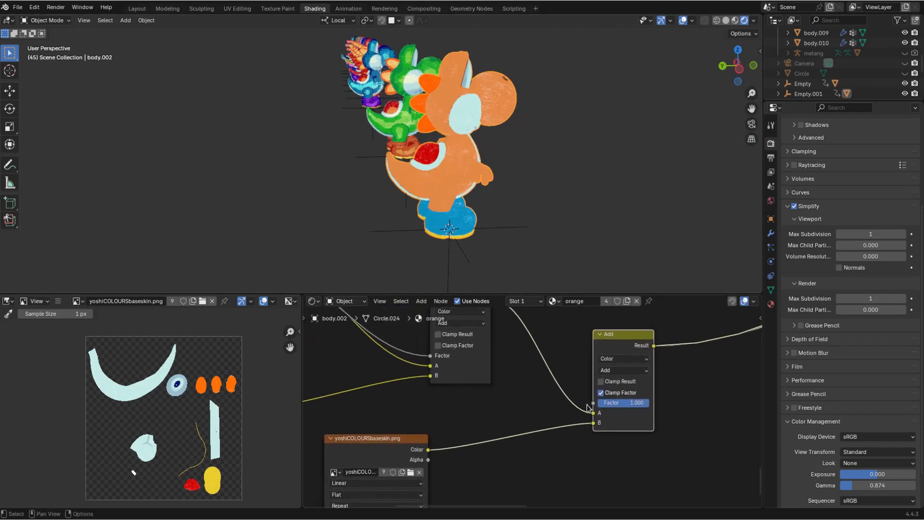
pyautogui.scroll(1, 597, 390)
pyautogui.moveTo(420, 464); pyautogui.dragTo(599, 403)
pyautogui.moveTo(470, 144); pyautogui.dragTo(509, 184, button='middle')
# Unlink the second Add node's Factor, leave it at 0.875, and disable Clamp Factor
pyautogui.moveTo(597, 403); pyautogui.dragTo(632, 410)
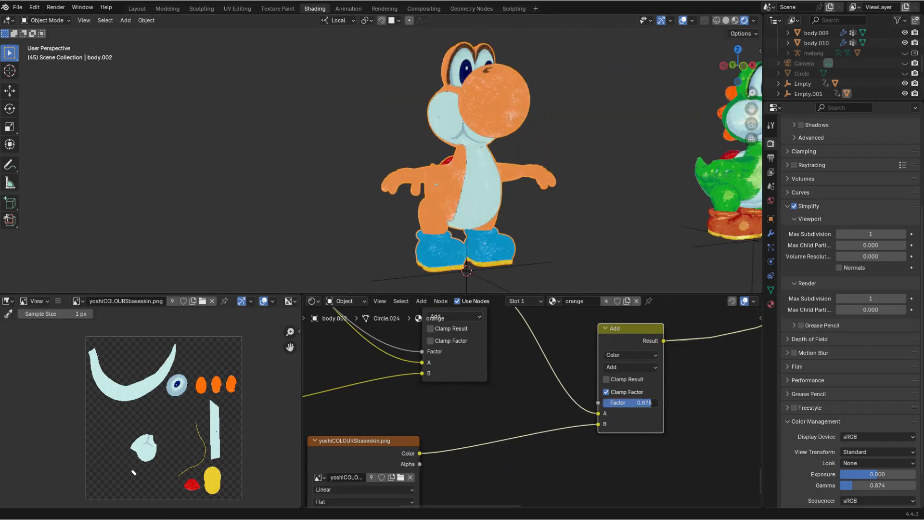
pyautogui.click(606, 393)
pyautogui.moveTo(553, 223); pyautogui.dragTo(561, 287, button='middle')
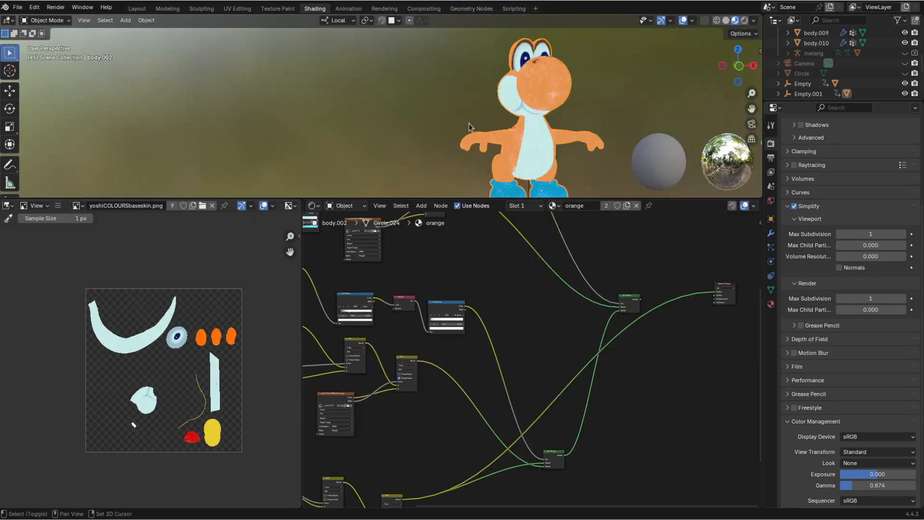
# Locate the orange Color Ramp in the node tree and open the colour of its active stop
pyautogui.moveTo(419, 126); pyautogui.dragTo(431, 124, button='middle')
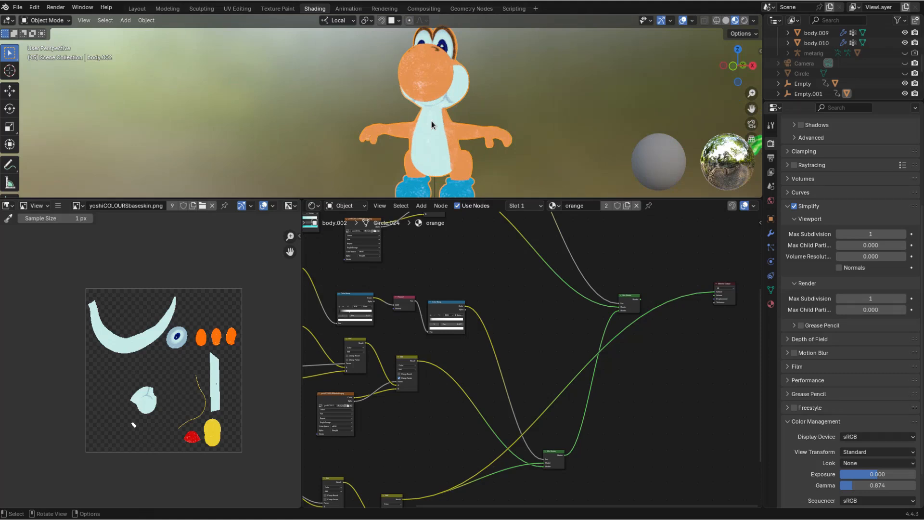
pyautogui.scroll(-5, 431, 125)
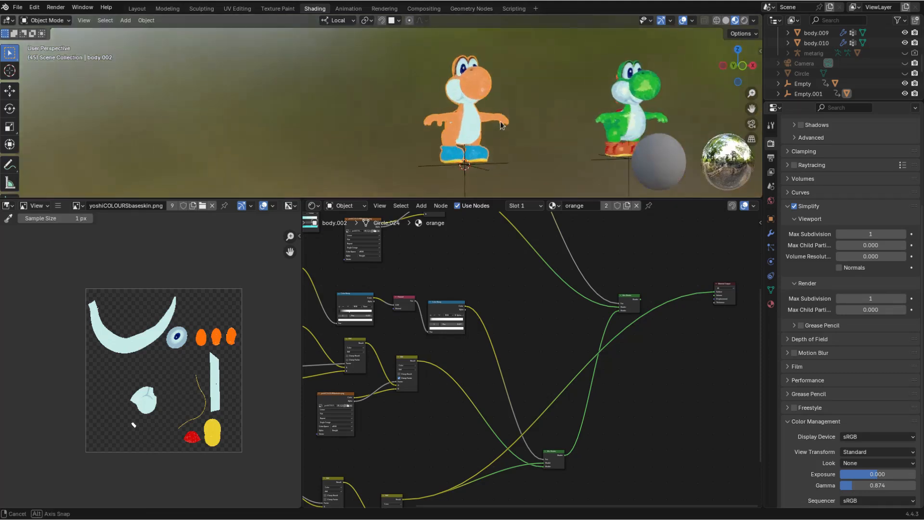
pyautogui.scroll(-1, 424, 377)
pyautogui.scroll(5, 423, 377)
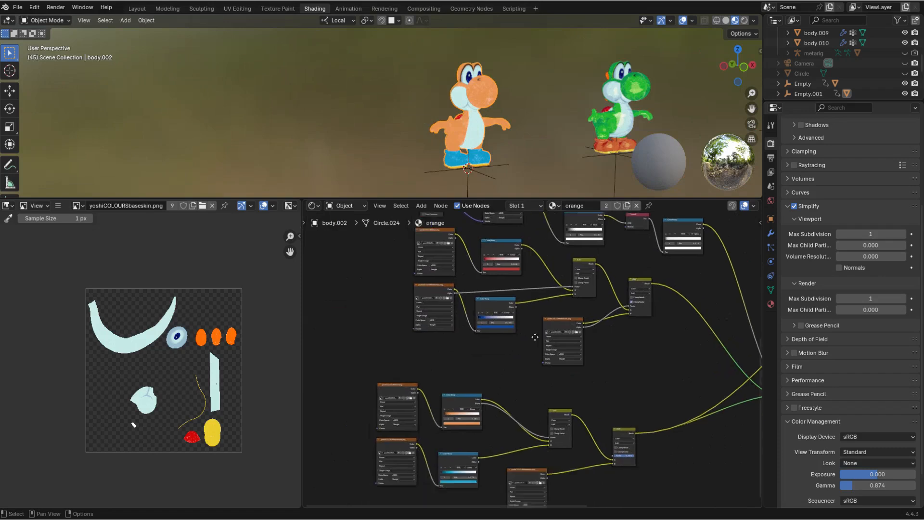
pyautogui.scroll(2, 536, 353)
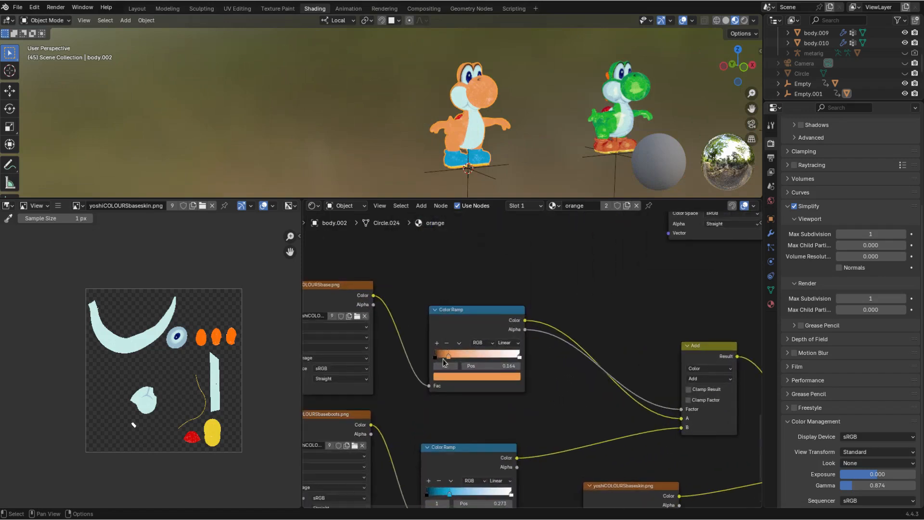
pyautogui.click(459, 377)
pyautogui.moveTo(462, 291)
pyautogui.mouseDown()
pyautogui.moveTo(467, 258)
pyautogui.moveTo(496, 284)
pyautogui.moveTo(442, 272)
pyautogui.moveTo(479, 247)
pyautogui.moveTo(460, 247)
pyautogui.moveTo(458, 294)
pyautogui.moveTo(490, 268)
pyautogui.moveTo(447, 258)
pyautogui.moveTo(456, 294)
pyautogui.moveTo(479, 269)
pyautogui.moveTo(482, 284)
pyautogui.moveTo(461, 291)
pyautogui.mouseUp()
# Inspect the row of differently coloured Yoshis, and return to the orange Yoshi and its ramp nodes
pyautogui.scroll(-4, 515, 105)
pyautogui.keyDown('shift'); pyautogui.moveTo(515, 108); pyautogui.dragTo(387, 156, button='middle'); pyautogui.keyUp('shift')
pyautogui.scroll(2, 503, 120)
pyautogui.moveTo(502, 119)
pyautogui.keyDown('shift'); pyautogui.mouseDown(button='middle')
pyautogui.moveTo(438, 120)
pyautogui.moveTo(518, 113)
pyautogui.mouseUp(button='middle'); pyautogui.keyUp('shift')
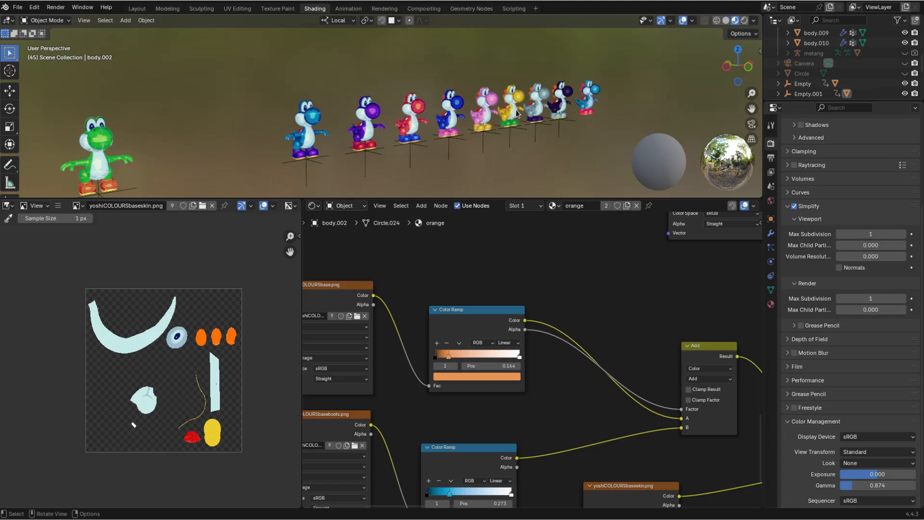
pyautogui.moveTo(522, 114); pyautogui.dragTo(479, 139, button='middle')
pyautogui.scroll(-2, 489, 271)
pyautogui.moveTo(489, 270); pyautogui.dragTo(517, 269, button='middle')
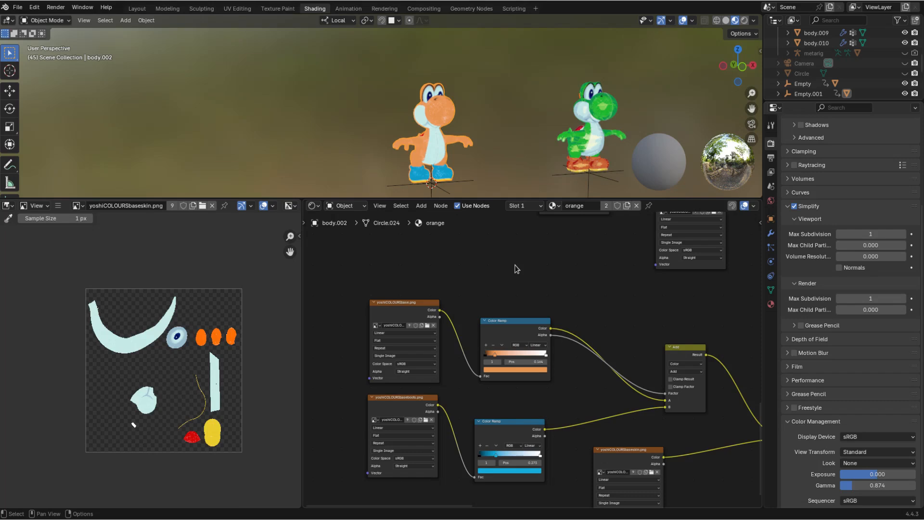
# Examine the red and blue ramp group above the orange base group, including its Add nodes and mask chain
pyautogui.scroll(-4, 515, 267)
pyautogui.moveTo(524, 267); pyautogui.dragTo(456, 333, button='middle')
pyautogui.scroll(-2, 504, 355)
pyautogui.scroll(1, 466, 373)
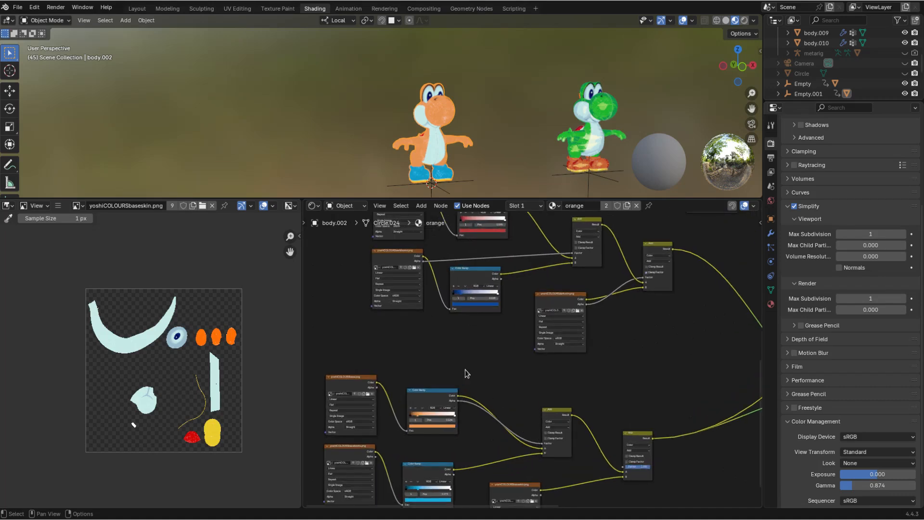
pyautogui.moveTo(466, 369); pyautogui.dragTo(463, 319, button='middle')
pyautogui.scroll(4, 504, 358)
pyautogui.scroll(-5, 500, 352)
pyautogui.moveTo(539, 368); pyautogui.dragTo(544, 374, button='middle')
pyautogui.scroll(1, 481, 350)
pyautogui.moveTo(486, 350); pyautogui.dragTo(458, 372, button='middle')
pyautogui.scroll(-2, 583, 362)
pyautogui.scroll(-1, 581, 364)
pyautogui.moveTo(568, 364); pyautogui.dragTo(511, 386, button='middle')
pyautogui.scroll(-1, 447, 361)
pyautogui.scroll(3, 435, 350)
pyautogui.moveTo(435, 351); pyautogui.dragTo(444, 377, button='middle')
pyautogui.scroll(5, 561, 375)
pyautogui.scroll(-1, 578, 375)
pyautogui.scroll(-2, 525, 355)
# Select the yoshiCOLOURSdark.png texture node and preview the dark group's final Add node on the model
pyautogui.moveTo(557, 143); pyautogui.dragTo(495, 120, button='middle')
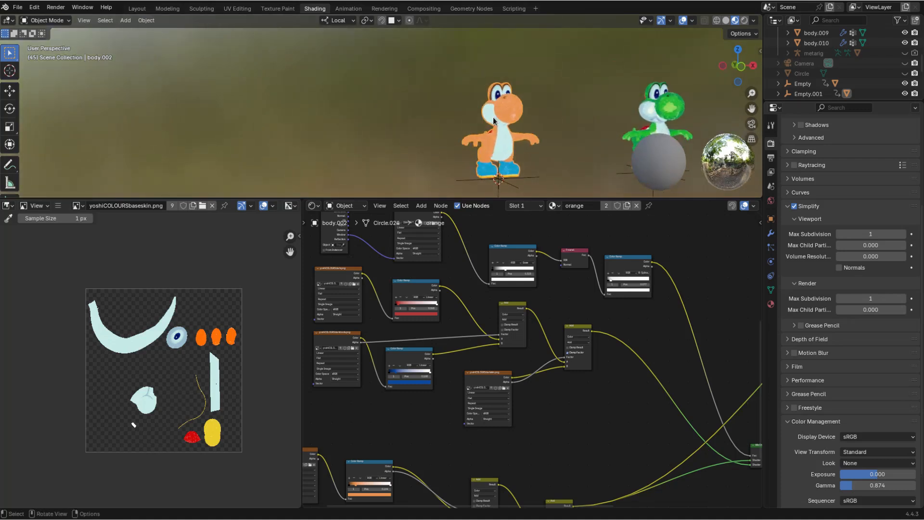
pyautogui.scroll(-3, 499, 128)
pyautogui.scroll(3, 499, 127)
pyautogui.moveTo(323, 299); pyautogui.dragTo(399, 318, button='middle')
pyautogui.scroll(1, 399, 318)
pyautogui.click(401, 285)
pyautogui.moveTo(628, 381); pyautogui.dragTo(494, 384, button='middle')
pyautogui.keyDown('ctrl'); pyautogui.keyDown('shift'); pyautogui.click(529, 357); pyautogui.keyUp('shift'); pyautogui.keyUp('ctrl')
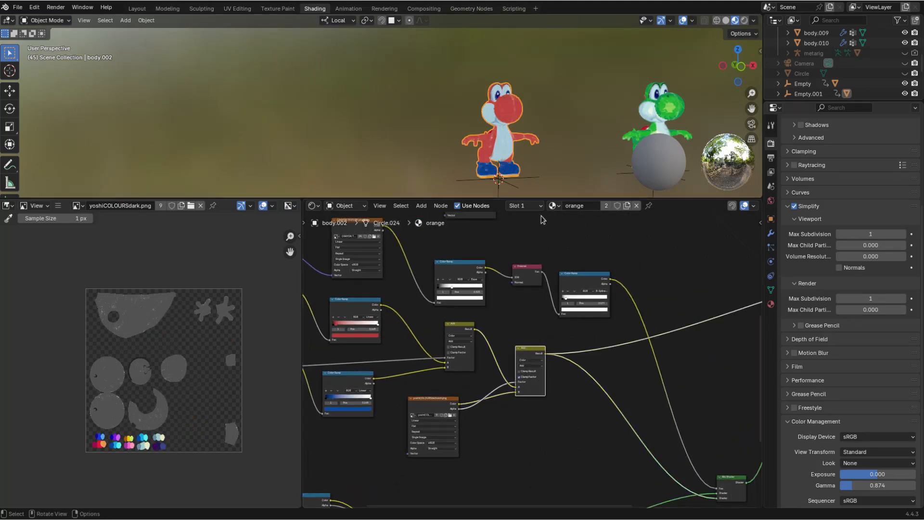
pyautogui.moveTo(582, 348); pyautogui.dragTo(554, 377, button='middle')
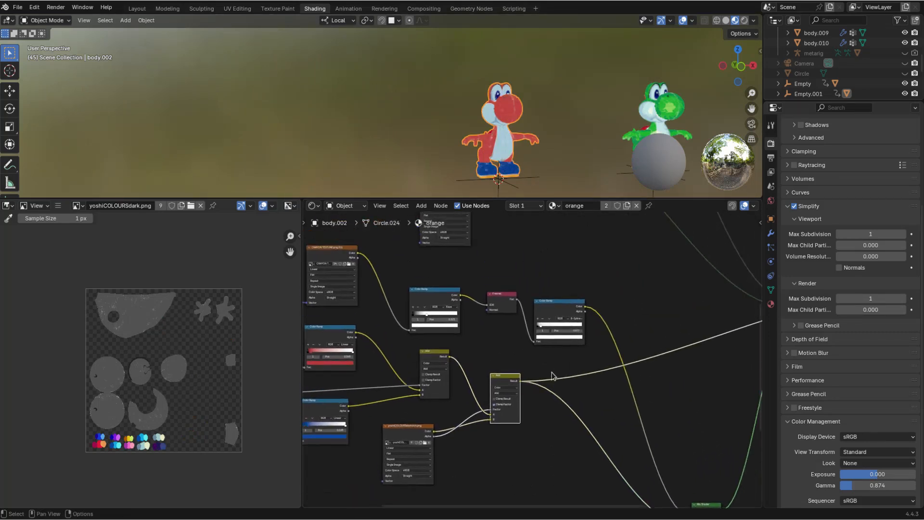
# Preview the Mix Shader joining the base and dark groups, and enlarge the 3D viewport to inspect the model
pyautogui.moveTo(744, 503); pyautogui.dragTo(641, 408, button='middle')
pyautogui.keyDown('ctrl'); pyautogui.keyDown('shift'); pyautogui.click(599, 410); pyautogui.keyUp('shift'); pyautogui.keyUp('ctrl')
pyautogui.moveTo(493, 138); pyautogui.dragTo(477, 97, button='middle')
pyautogui.scroll(2, 492, 148)
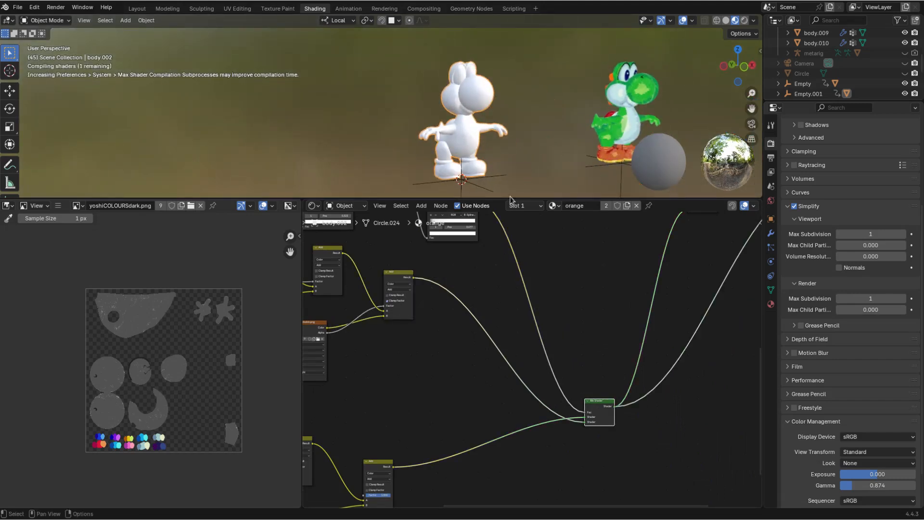
pyautogui.moveTo(511, 198); pyautogui.dragTo(509, 243)
pyautogui.moveTo(495, 158); pyautogui.dragTo(456, 146, button='middle')
pyautogui.scroll(1, 521, 160)
pyautogui.scroll(2, 511, 157)
# Widen the image editor and examine the yoshiCOLOURSdark.png texture up close
pyautogui.scroll(-5, 406, 371)
pyautogui.moveTo(407, 372); pyautogui.dragTo(446, 405, button='middle')
pyautogui.scroll(3, 495, 392)
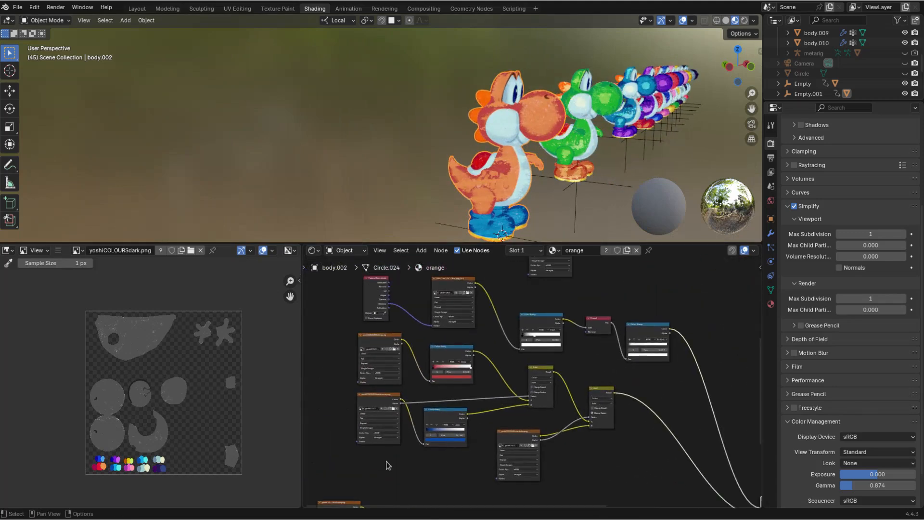
pyautogui.scroll(1, 518, 477)
pyautogui.scroll(3, 175, 358)
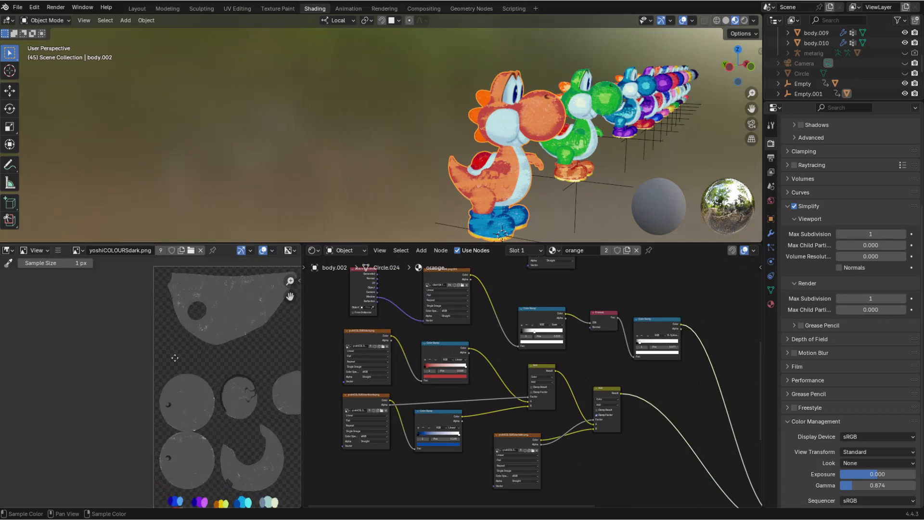
pyautogui.scroll(-2, 158, 357)
pyautogui.scroll(2, 154, 362)
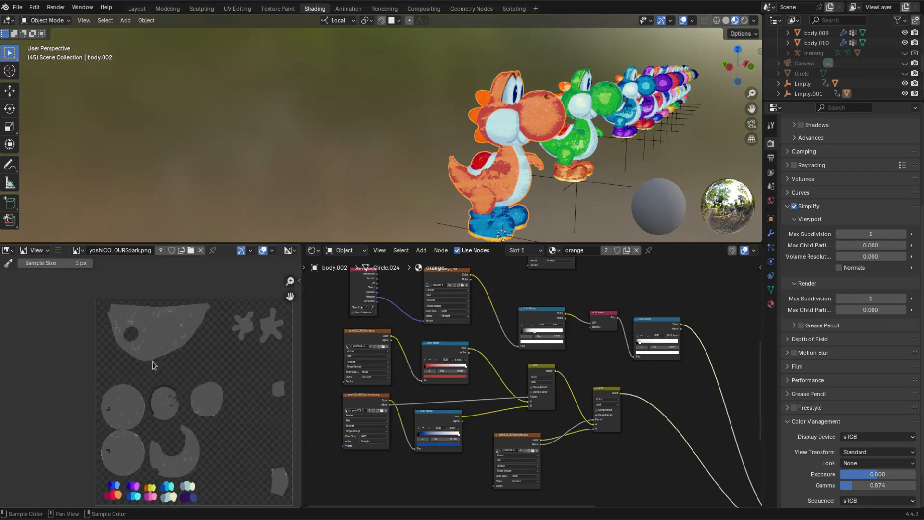
pyautogui.moveTo(157, 362)
pyautogui.mouseDown(button='middle')
pyautogui.moveTo(143, 368)
pyautogui.moveTo(164, 378)
pyautogui.mouseUp(button='middle')
pyautogui.scroll(1, 142, 368)
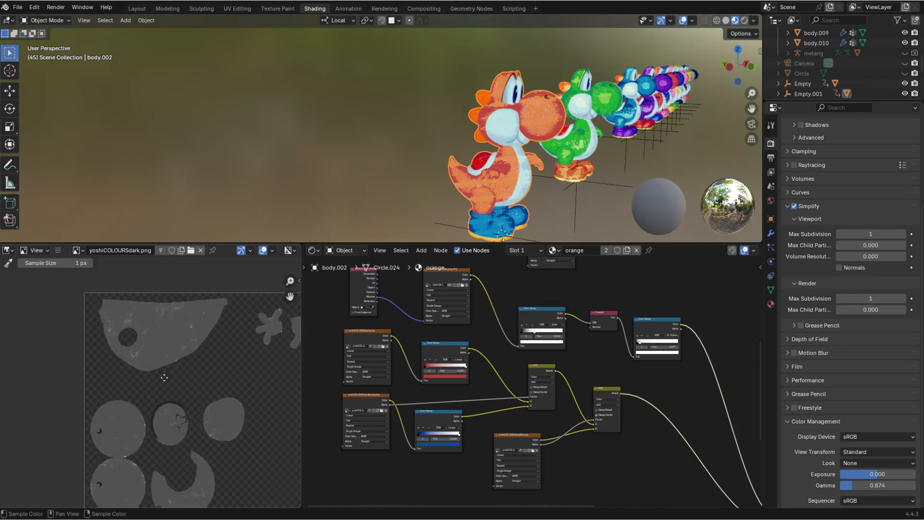
pyautogui.moveTo(302, 378); pyautogui.dragTo(514, 383)
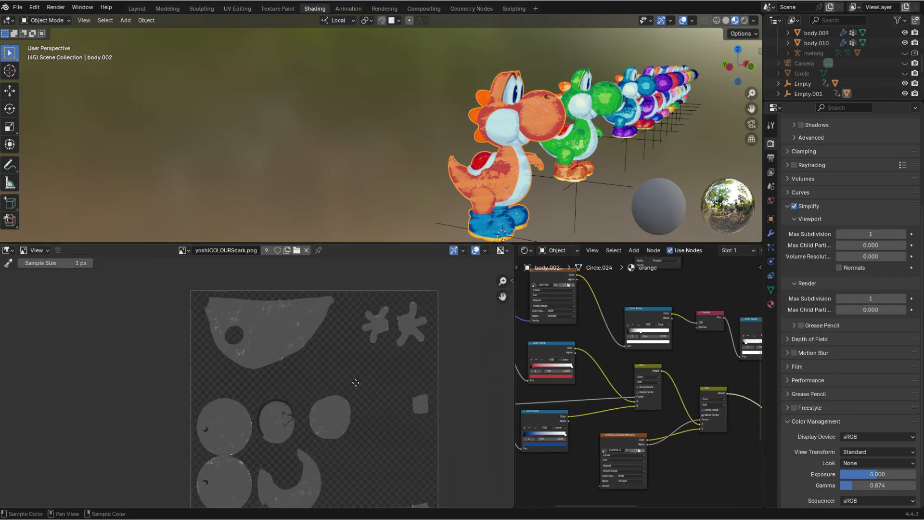
pyautogui.moveTo(356, 383); pyautogui.dragTo(381, 380, button='middle')
pyautogui.moveTo(514, 372); pyautogui.dragTo(362, 368)
# Select the yoshiCOLOURSlights.png texture node in the yellow ramp group and examine its brush texture up close
pyautogui.scroll(-4, 450, 308)
pyautogui.moveTo(448, 285); pyautogui.dragTo(505, 428, button='middle')
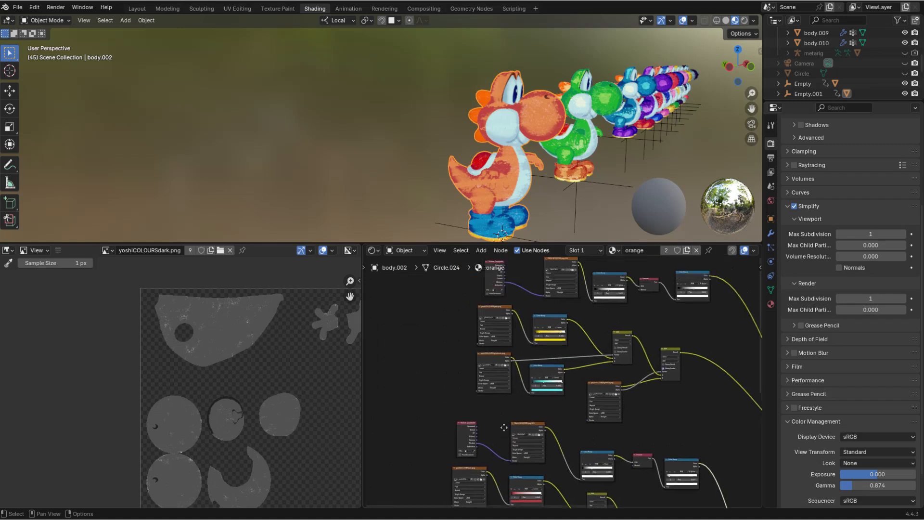
pyautogui.click(478, 316)
pyautogui.moveTo(270, 374); pyautogui.dragTo(224, 383, button='middle')
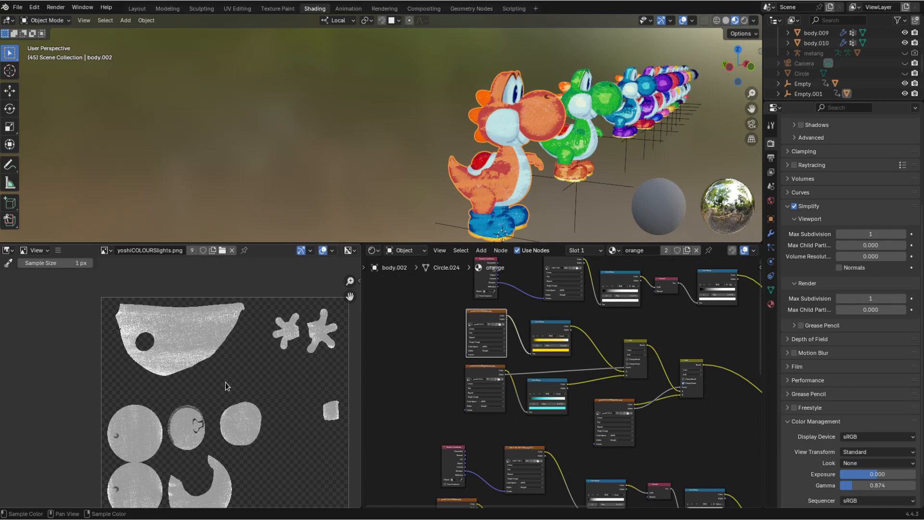
pyautogui.scroll(4, 222, 356)
pyautogui.scroll(-3, 244, 372)
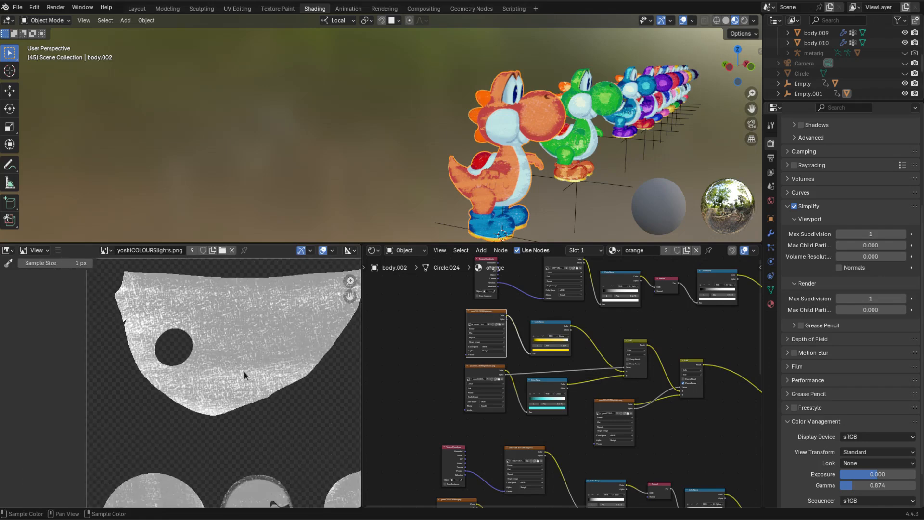
pyautogui.moveTo(438, 398); pyautogui.dragTo(464, 395, button='middle')
pyautogui.scroll(1, 255, 384)
pyautogui.moveTo(251, 383); pyautogui.dragTo(187, 363, button='middle')
pyautogui.scroll(2, 226, 378)
pyautogui.scroll(-1, 184, 384)
pyautogui.scroll(-2, 185, 383)
pyautogui.scroll(-2, 195, 359)
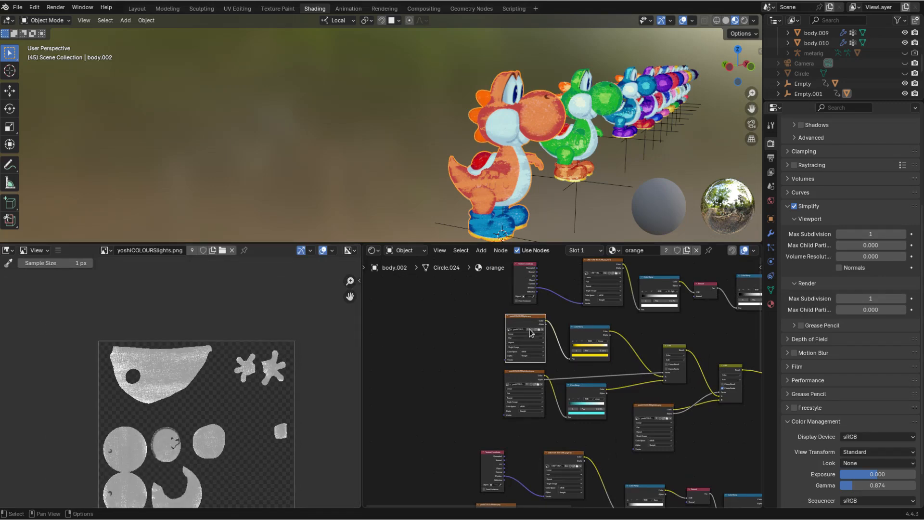
# Examine the lights group's yellow and teal Color Ramps, Add nodes and mask chain
pyautogui.keyDown('ctrl'); pyautogui.hscroll(5, 433, 328); pyautogui.keyUp('ctrl')
pyautogui.scroll(1, 514, 337)
pyautogui.moveTo(443, 365); pyautogui.dragTo(442, 384, button='middle')
pyautogui.scroll(1, 495, 361)
pyautogui.scroll(-1, 439, 350)
pyautogui.moveTo(600, 370); pyautogui.dragTo(552, 375, button='middle')
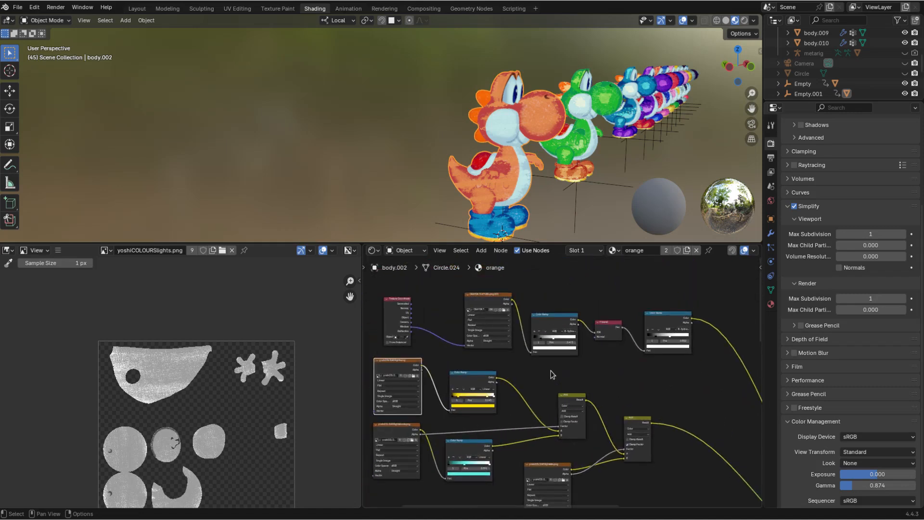
# Compare the Texture Coordinate and crayon texture nodes that drive the masks of the lights and dark groups
pyautogui.moveTo(611, 143); pyautogui.dragTo(594, 140, button='middle')
pyautogui.moveTo(391, 386); pyautogui.dragTo(466, 414, button='middle')
pyautogui.scroll(2, 504, 379)
pyautogui.click(466, 341)
pyautogui.moveTo(467, 342); pyautogui.dragTo(490, 310, button='middle')
pyautogui.scroll(-6, 477, 347)
pyautogui.moveTo(446, 457); pyautogui.dragTo(480, 337, button='middle')
pyautogui.scroll(4, 471, 413)
pyautogui.moveTo(527, 373); pyautogui.dragTo(503, 344, button='middle')
pyautogui.scroll(2, 505, 343)
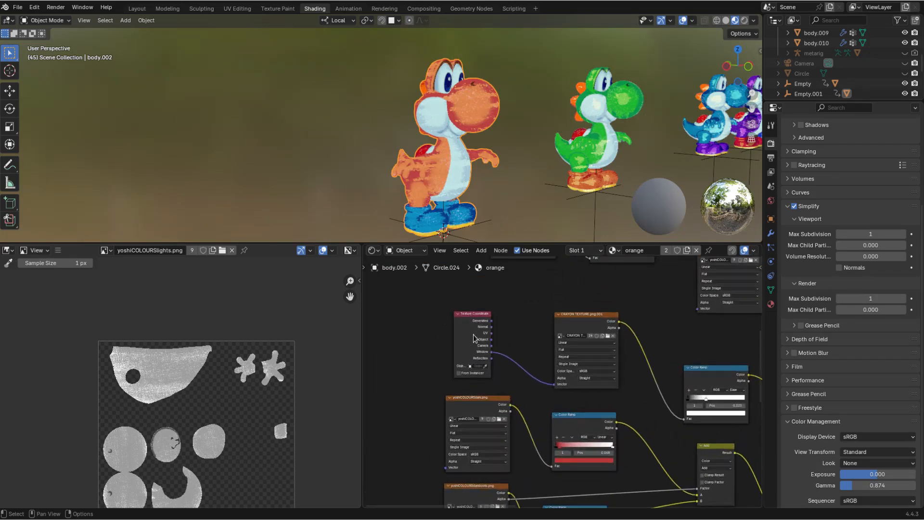
pyautogui.moveTo(519, 369); pyautogui.dragTo(520, 367)
# Connect the final Mix Shader to the Material Output and inspect the complete orange Yoshi shading from the front
pyautogui.moveTo(511, 115); pyautogui.dragTo(523, 132, button='middle')
pyautogui.scroll(-2, 464, 118)
pyautogui.scroll(1, 488, 129)
pyautogui.scroll(-3, 527, 332)
pyautogui.moveTo(511, 164); pyautogui.dragTo(495, 150, button='middle')
pyautogui.scroll(-4, 525, 289)
pyautogui.moveTo(488, 354); pyautogui.dragTo(308, 439, button='middle')
pyautogui.scroll(6, 552, 392)
pyautogui.moveTo(571, 437); pyautogui.dragTo(542, 359, button='middle')
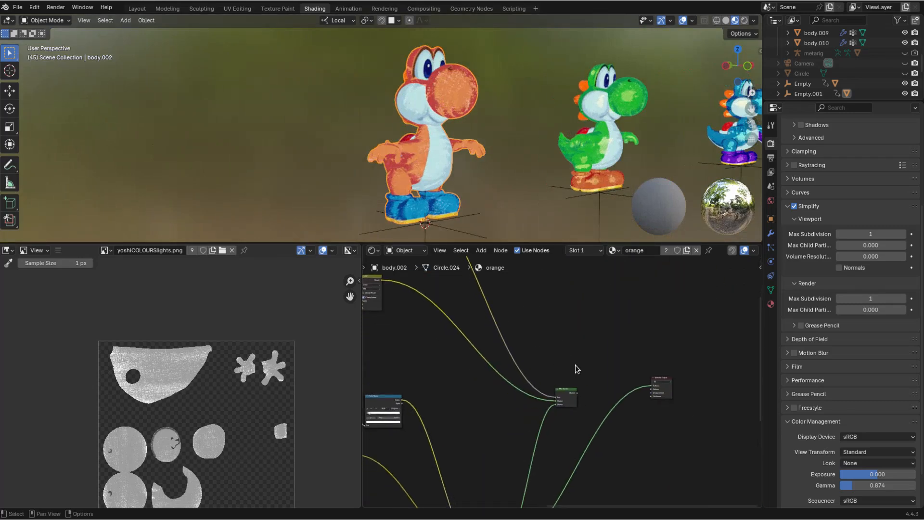
pyautogui.keyDown('ctrl'); pyautogui.keyDown('shift'); pyautogui.click(569, 400); pyautogui.keyUp('shift'); pyautogui.keyUp('ctrl')
pyautogui.moveTo(490, 158); pyautogui.dragTo(406, 131, button='middle')
pyautogui.moveTo(484, 131); pyautogui.dragTo(488, 157, button='middle')
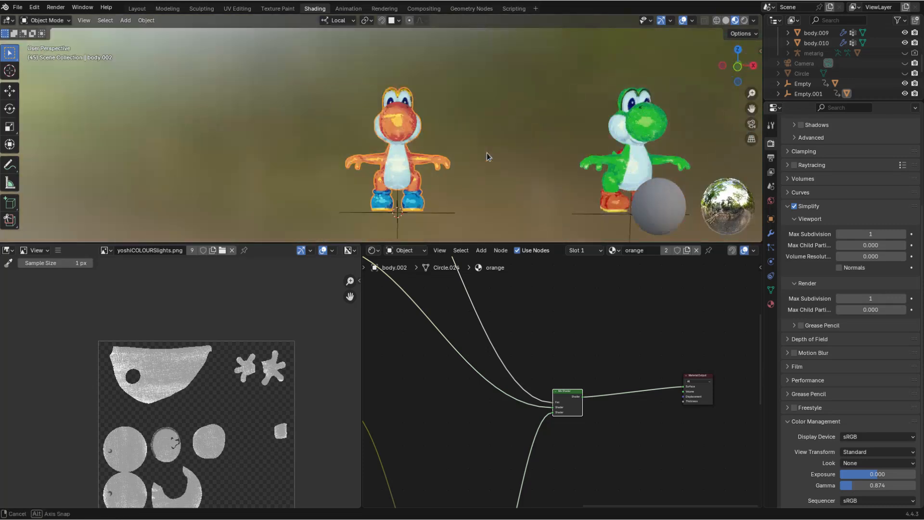
# Enlarge the 3D viewport and inspect the finished shading along the row of Yoshis
pyautogui.moveTo(528, 242); pyautogui.dragTo(528, 319)
pyautogui.moveTo(463, 219); pyautogui.dragTo(341, 195, button='middle')
pyautogui.keyDown('shift'); pyautogui.moveTo(625, 179); pyautogui.dragTo(433, 178, button='middle'); pyautogui.keyUp('shift')
pyautogui.scroll(3, 482, 176)
pyautogui.keyDown('shift'); pyautogui.moveTo(653, 161); pyautogui.dragTo(512, 176, button='middle'); pyautogui.keyUp('shift')
pyautogui.scroll(-3, 296, 199)
pyautogui.keyDown('shift'); pyautogui.moveTo(297, 199); pyautogui.dragTo(395, 179, button='middle'); pyautogui.keyUp('shift')
# Switch to the Layout workspace with rendered viewport shading and go to frame 94 of the animation
pyautogui.click(138, 7)
pyautogui.moveTo(322, 150)
pyautogui.mouseDown(button='middle')
pyautogui.moveTo(476, 247)
pyautogui.moveTo(466, 327)
pyautogui.mouseUp(button='middle')
pyautogui.click(745, 21)
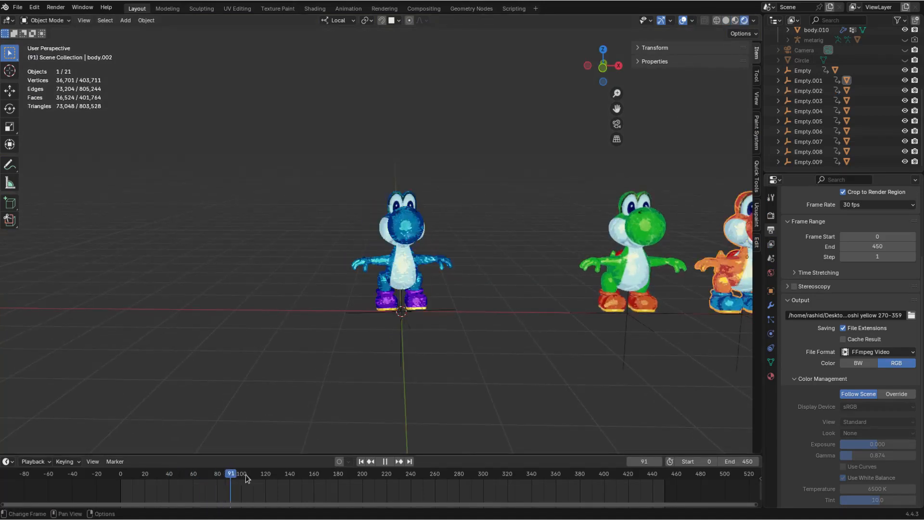
pyautogui.moveTo(229, 474); pyautogui.dragTo(234, 473)
# Select the light blue Yoshi body with purple boots and inspect its rendered crayon shading
pyautogui.moveTo(417, 281); pyautogui.dragTo(311, 267, button='middle')
pyautogui.scroll(1, 400, 285)
pyautogui.click(408, 270)
pyautogui.scroll(-3, 408, 271)
pyautogui.scroll(-1, 408, 271)
pyautogui.scroll(2, 377, 237)
pyautogui.keyDown('shift'); pyautogui.moveTo(377, 237); pyautogui.dragTo(502, 239, button='middle'); pyautogui.keyUp('shift')
pyautogui.moveTo(405, 240)
pyautogui.mouseDown(button='middle')
pyautogui.moveTo(466, 238)
pyautogui.moveTo(407, 230)
pyautogui.mouseUp(button='middle')
pyautogui.scroll(2, 466, 238)
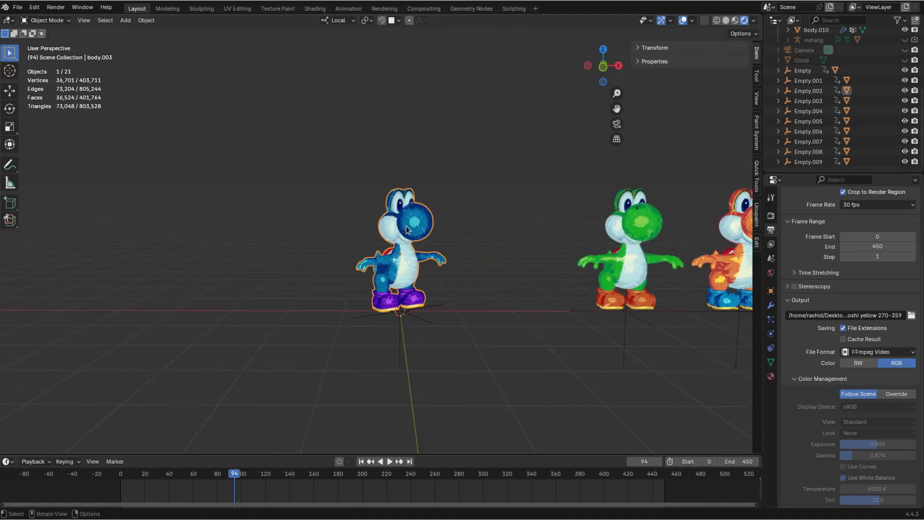
# Compare the light blue Yoshi with the green and orange Yoshis in the row from an angled view
pyautogui.moveTo(418, 224); pyautogui.dragTo(467, 244, button='middle')
pyautogui.scroll(-2, 467, 244)
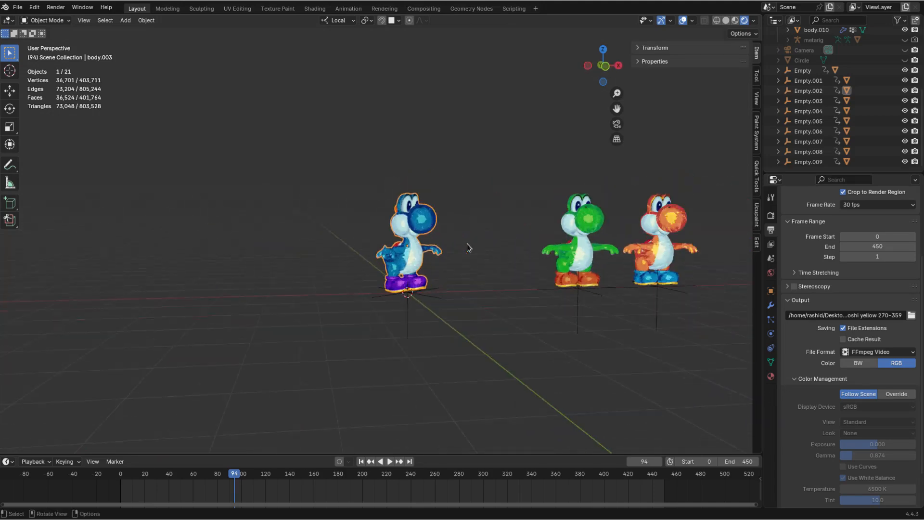
pyautogui.keyDown('shift'); pyautogui.moveTo(643, 244); pyautogui.dragTo(508, 247, button='middle'); pyautogui.keyUp('shift')
pyautogui.keyDown('shift'); pyautogui.moveTo(346, 255); pyautogui.dragTo(461, 255, button='middle'); pyautogui.keyUp('shift')
pyautogui.scroll(1, 466, 253)
pyautogui.scroll(1, 482, 252)
pyautogui.scroll(1, 461, 255)
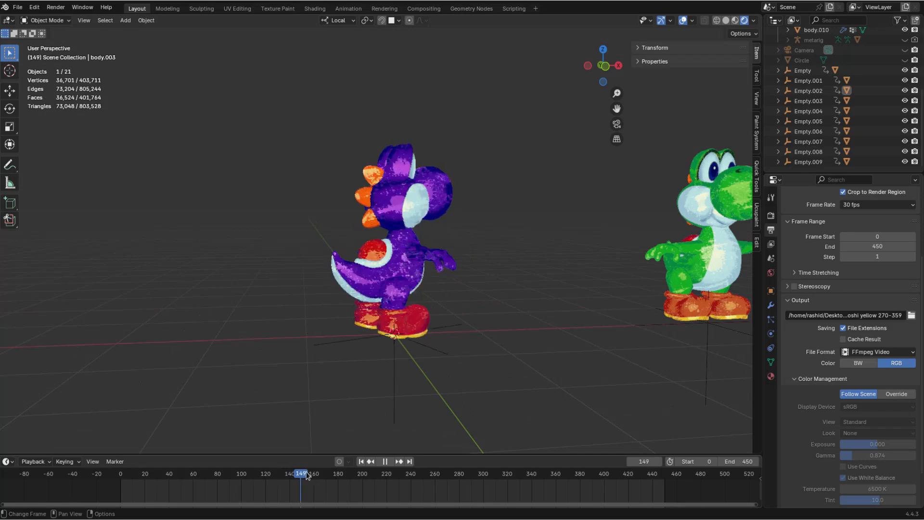
# Scrub the animation to frame 255 and inspect the dark blue Yoshi with pink boots from several angles
pyautogui.click(336, 484)
pyautogui.moveTo(342, 486); pyautogui.dragTo(430, 487)
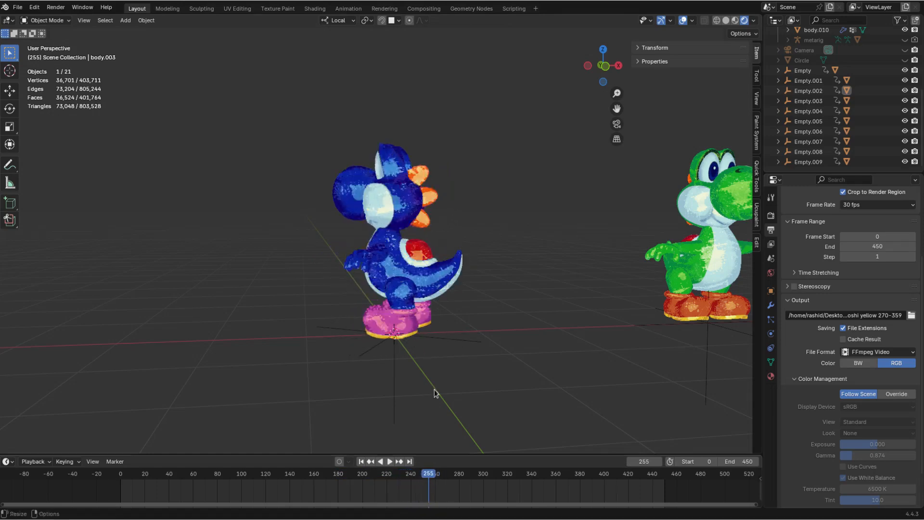
pyautogui.scroll(-4, 397, 305)
pyautogui.moveTo(418, 301); pyautogui.dragTo(425, 282, button='middle')
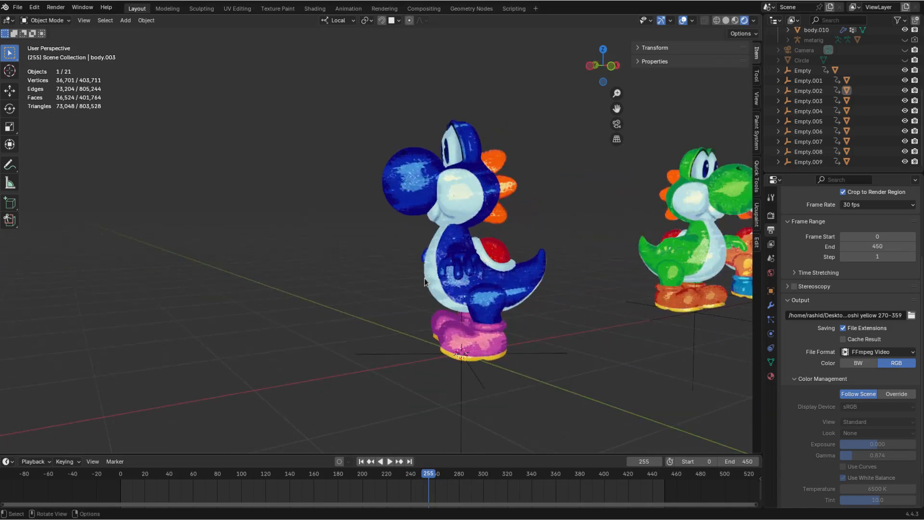
pyautogui.moveTo(357, 181); pyautogui.dragTo(422, 284, button='middle')
pyautogui.scroll(-2, 434, 267)
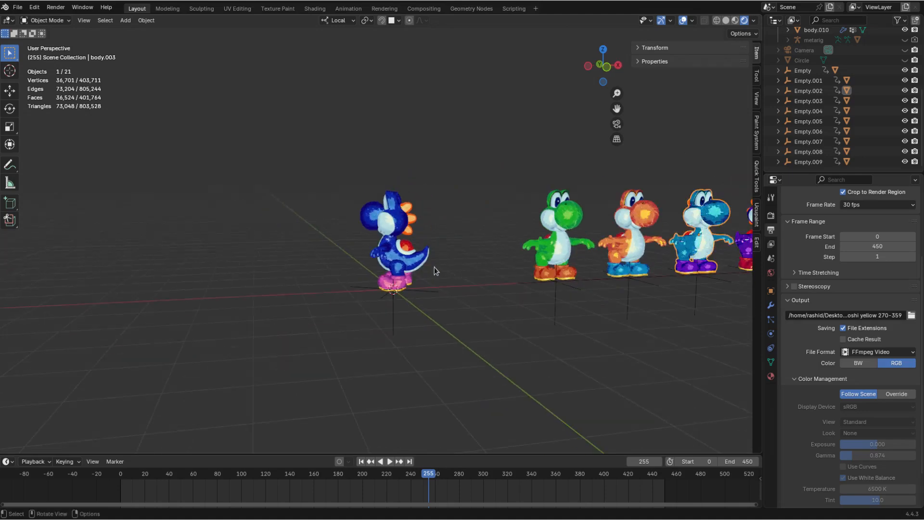
# Inspect the crayon shading on the dark blue Yoshi's side, shell and tail up close
pyautogui.moveTo(632, 245); pyautogui.dragTo(602, 230, button='middle')
pyautogui.scroll(-2, 565, 236)
pyautogui.scroll(6, 443, 234)
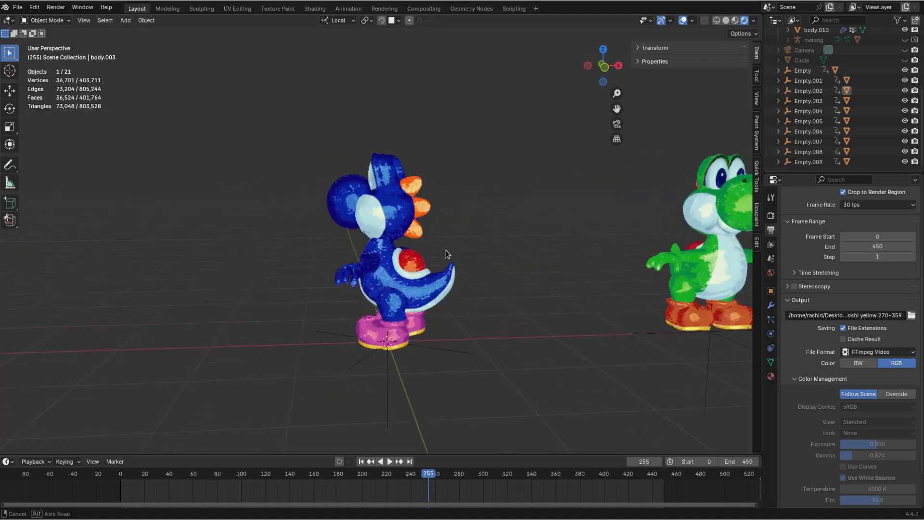
pyautogui.moveTo(446, 254); pyautogui.dragTo(452, 254, button='middle')
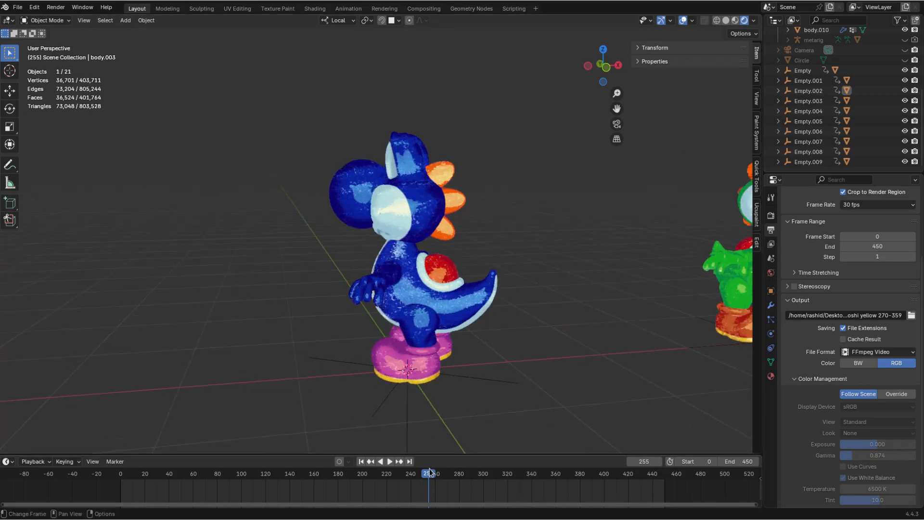
# Play the animation on from frame 255, scrub to frame 393 and view the whole row of Yoshis
pyautogui.press('space')
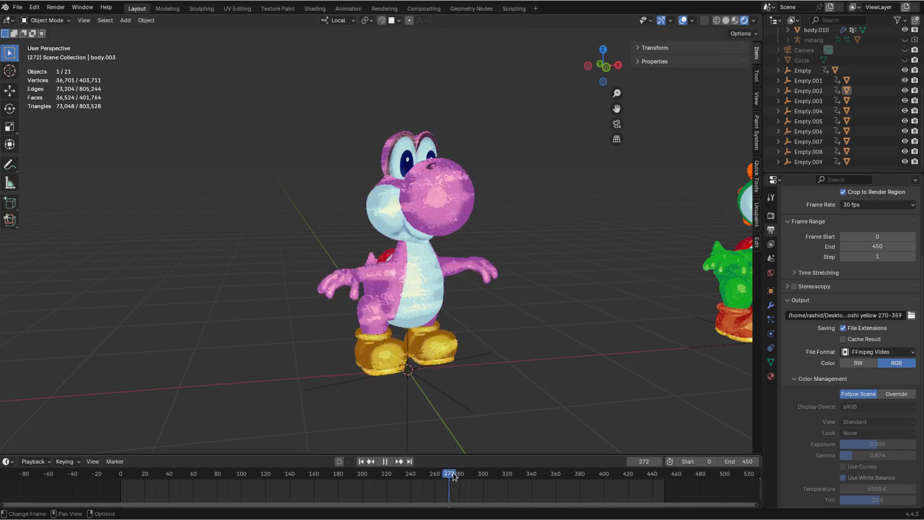
pyautogui.moveTo(448, 481); pyautogui.dragTo(596, 477)
pyautogui.scroll(-5, 457, 307)
pyautogui.moveTo(489, 298); pyautogui.dragTo(420, 261, button='middle')
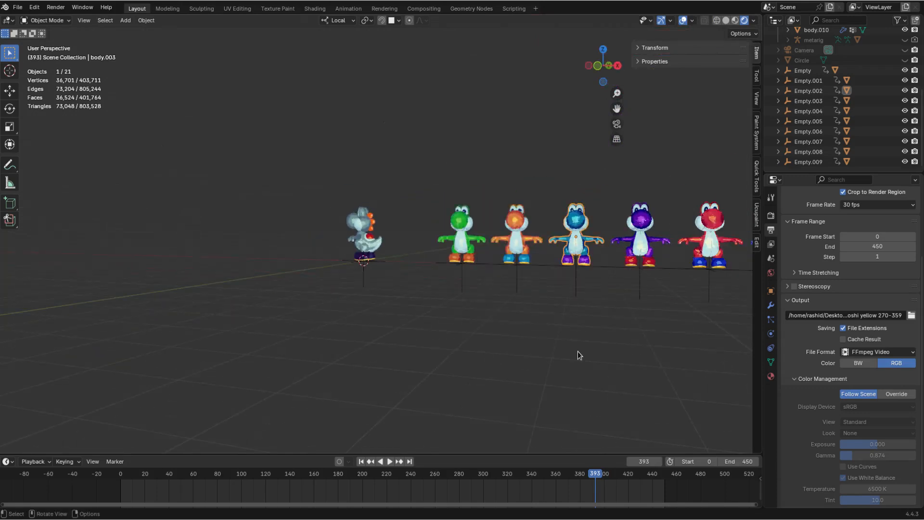
# Select the red Yoshi with blue boots and compare it with its neighbours in the row
pyautogui.moveTo(490, 254)
pyautogui.keyDown('shift'); pyautogui.mouseDown(button='middle')
pyautogui.moveTo(248, 264)
pyautogui.moveTo(498, 245)
pyautogui.mouseUp(button='middle'); pyautogui.keyUp('shift')
pyautogui.scroll(1, 478, 243)
pyautogui.scroll(-1, 493, 245)
pyautogui.scroll(3, 496, 244)
pyautogui.scroll(3, 362, 260)
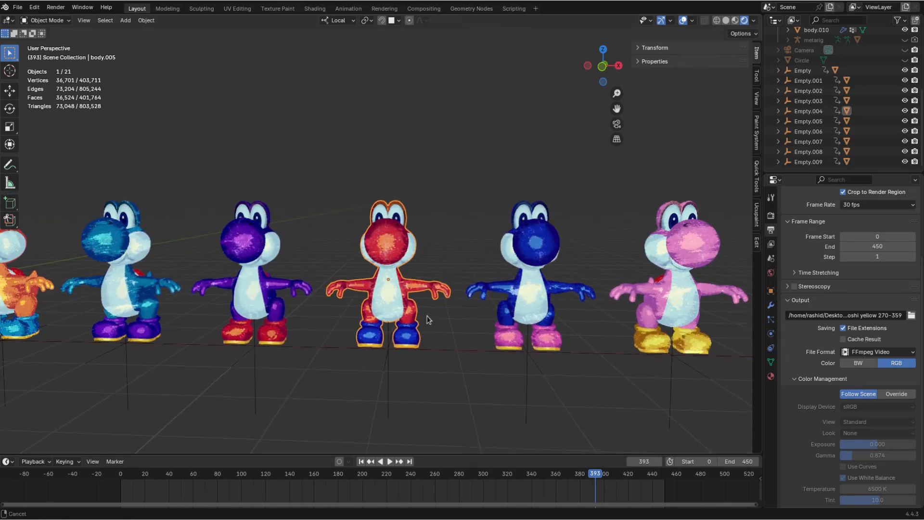
pyautogui.scroll(-3, 347, 285)
pyautogui.scroll(2, 339, 277)
pyautogui.keyDown('shift'); pyautogui.moveTo(339, 275); pyautogui.dragTo(554, 274, button='middle'); pyautogui.keyUp('shift')
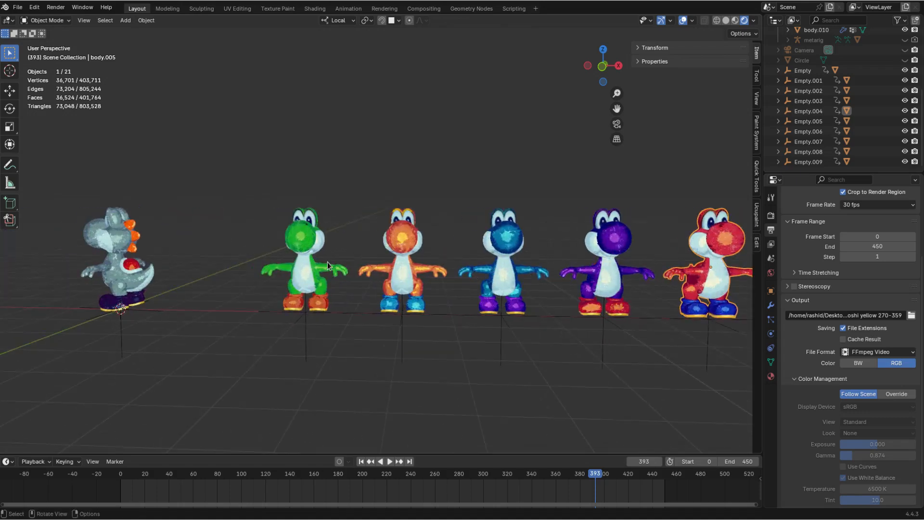
# Select the green Yoshi with orange boots and survey the row from it to the yellow Yoshi
pyautogui.keyDown('shift'); pyautogui.moveTo(305, 246); pyautogui.dragTo(359, 249, button='middle'); pyautogui.keyUp('shift')
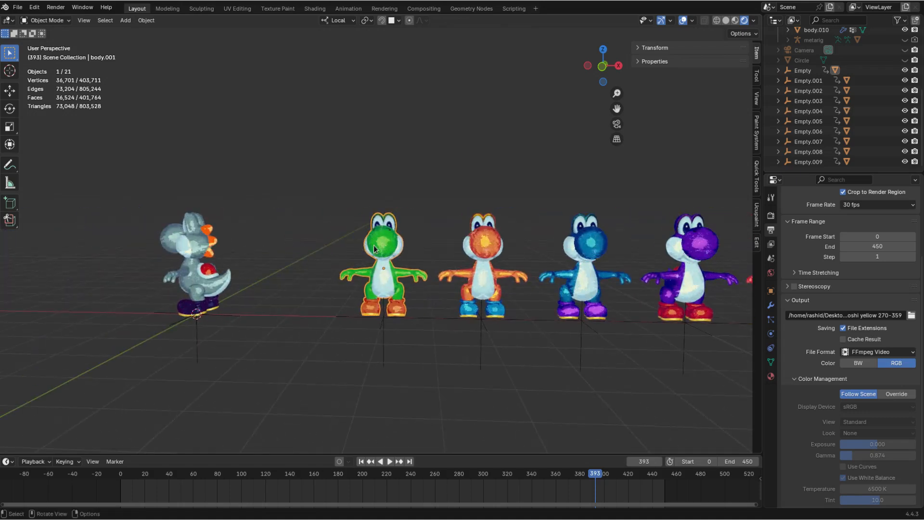
pyautogui.scroll(2, 385, 318)
pyautogui.keyDown('shift'); pyautogui.moveTo(385, 318); pyautogui.dragTo(359, 317, button='middle'); pyautogui.keyUp('shift')
pyautogui.scroll(-4, 501, 296)
pyautogui.keyDown('shift'); pyautogui.moveTo(501, 296); pyautogui.dragTo(310, 306, button='middle'); pyautogui.keyUp('shift')
pyautogui.keyDown('shift'); pyautogui.moveTo(553, 267); pyautogui.dragTo(337, 280, button='middle'); pyautogui.keyUp('shift')
pyautogui.scroll(2, 531, 263)
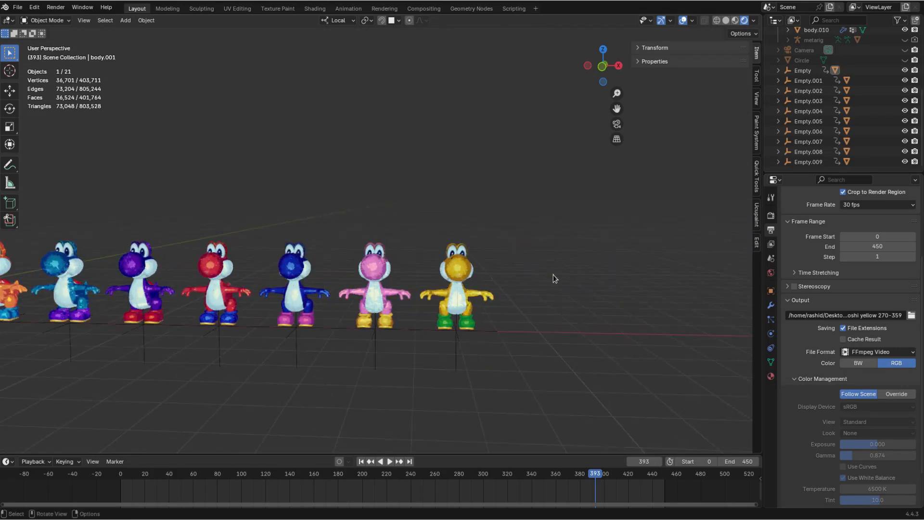
# Select the yellow Yoshi with green boots, inspect it closely and return along the row
pyautogui.scroll(5, 533, 291)
pyautogui.keyDown('shift'); pyautogui.moveTo(490, 280); pyautogui.dragTo(354, 205, button='middle'); pyautogui.keyUp('shift')
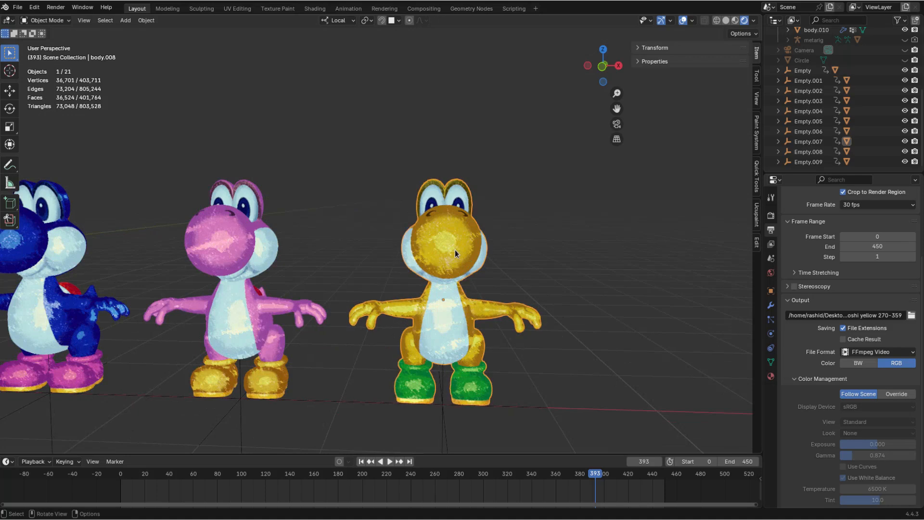
pyautogui.scroll(-6, 388, 249)
pyautogui.keyDown('shift'); pyautogui.moveTo(422, 248); pyautogui.dragTo(589, 270, button='middle'); pyautogui.keyUp('shift')
pyautogui.scroll(-3, 564, 253)
pyautogui.keyDown('shift'); pyautogui.moveTo(279, 272); pyautogui.dragTo(424, 269, button='middle'); pyautogui.keyUp('shift')
# Scrub the animation to frame 361, select the orange Yoshi with blue boots and inspect its shading
pyautogui.scroll(6, 430, 255)
pyautogui.scroll(2, 430, 254)
pyautogui.click(412, 265)
pyautogui.moveTo(587, 478); pyautogui.dragTo(556, 476)
pyautogui.keyDown('shift'); pyautogui.moveTo(502, 309); pyautogui.dragTo(421, 290, button='middle'); pyautogui.keyUp('shift')
pyautogui.scroll(3, 441, 271)
pyautogui.scroll(1, 397, 300)
pyautogui.click(408, 278)
pyautogui.scroll(-5, 403, 283)
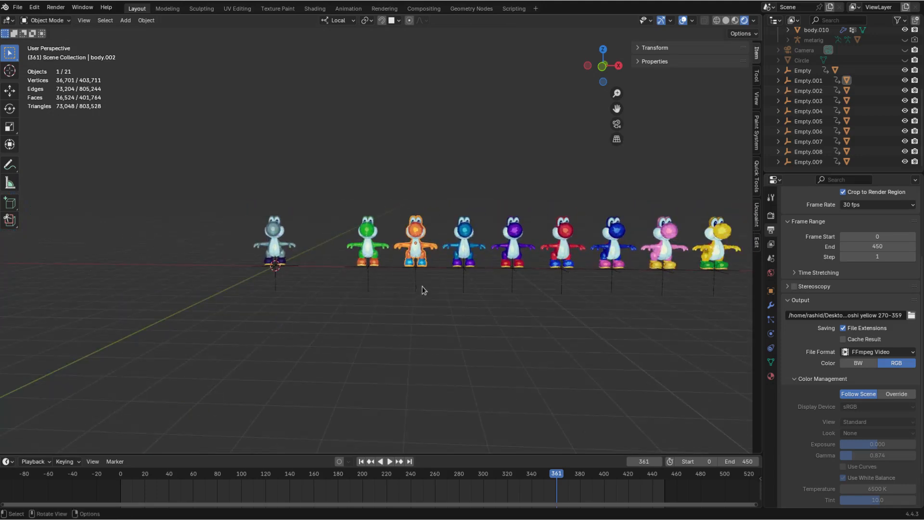
# Inspect the white Yoshi with dark purple boots from the front up close
pyautogui.keyDown('shift'); pyautogui.moveTo(319, 243); pyautogui.dragTo(448, 252, button='middle'); pyautogui.keyUp('shift')
pyautogui.scroll(3, 448, 252)
pyautogui.keyDown('shift'); pyautogui.moveTo(370, 232); pyautogui.dragTo(334, 227, button='middle'); pyautogui.keyUp('shift')
pyautogui.scroll(2, 406, 244)
pyautogui.keyDown('shift'); pyautogui.moveTo(407, 244); pyautogui.dragTo(436, 243, button='middle'); pyautogui.keyUp('shift')
pyautogui.scroll(2, 435, 243)
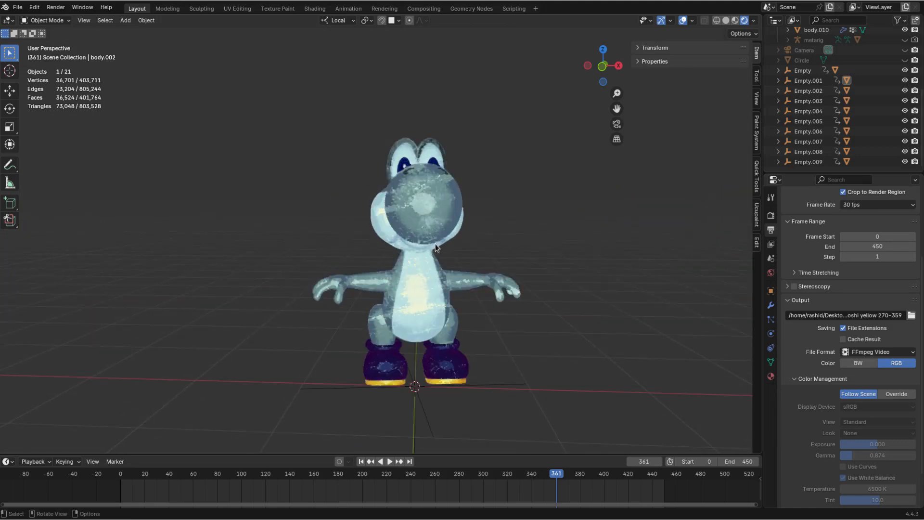
# Compare the colour variants along the whole row, from the white Yoshi to the yellow one
pyautogui.scroll(-5, 550, 284)
pyautogui.moveTo(550, 284); pyautogui.dragTo(415, 291, button='middle')
pyautogui.keyDown('shift'); pyautogui.moveTo(295, 276); pyautogui.dragTo(424, 289, button='middle'); pyautogui.keyUp('shift')
pyautogui.scroll(2, 423, 289)
pyautogui.keyDown('shift'); pyautogui.moveTo(552, 306); pyautogui.dragTo(415, 294, button='middle'); pyautogui.keyUp('shift')
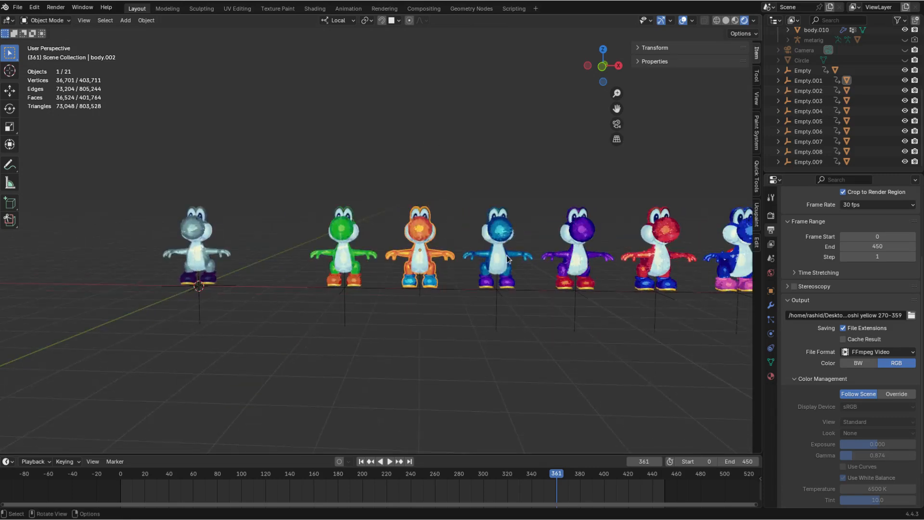
pyautogui.keyDown('shift'); pyautogui.moveTo(508, 260); pyautogui.dragTo(378, 336, button='middle'); pyautogui.keyUp('shift')
pyautogui.keyDown('shift'); pyautogui.moveTo(496, 265); pyautogui.dragTo(404, 271, button='middle'); pyautogui.keyUp('shift')
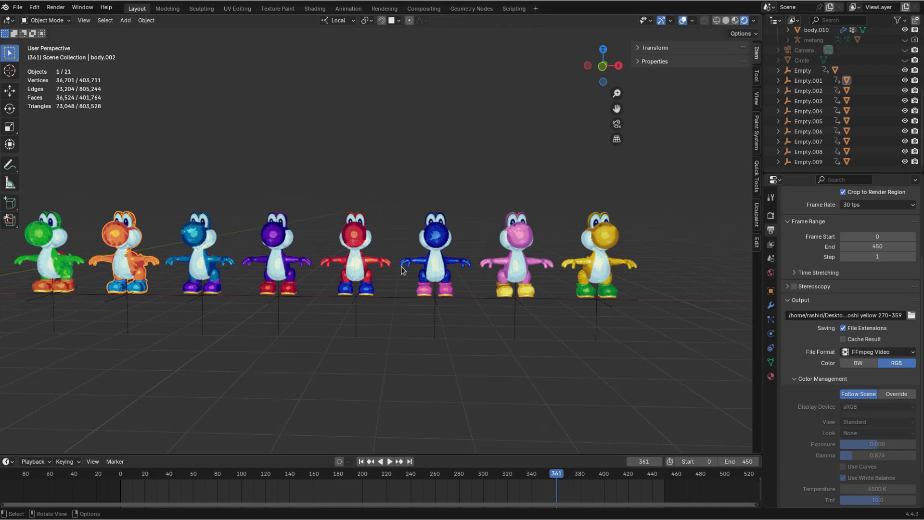
pyautogui.scroll(-1, 528, 308)
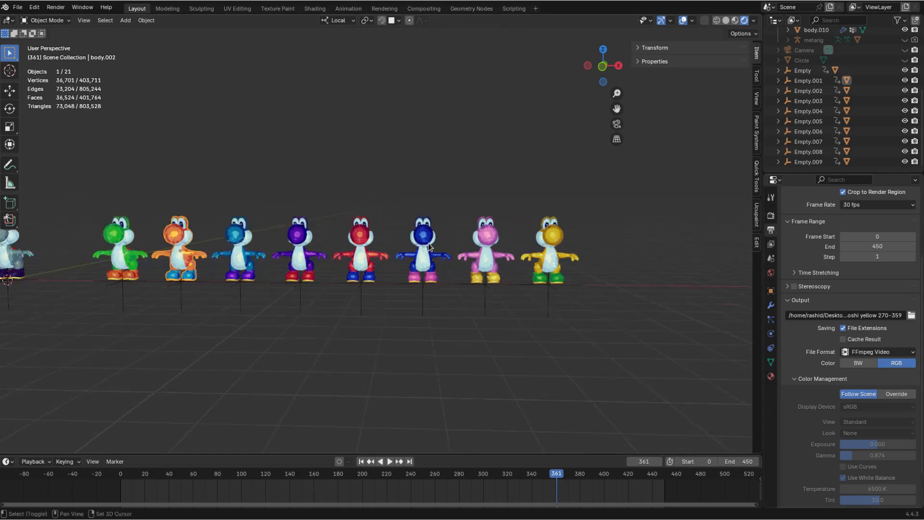
pyautogui.keyDown('shift'); pyautogui.moveTo(55, 243); pyautogui.dragTo(193, 236, button='middle'); pyautogui.keyUp('shift')
pyautogui.keyDown('shift'); pyautogui.moveTo(665, 242); pyautogui.dragTo(387, 263, button='middle'); pyautogui.keyUp('shift')
pyautogui.keyDown('shift'); pyautogui.moveTo(608, 282); pyautogui.dragTo(482, 245, button='middle'); pyautogui.keyUp('shift')
pyautogui.scroll(-1, 356, 253)
pyautogui.keyDown('shift'); pyautogui.moveTo(37, 260); pyautogui.dragTo(263, 243, button='middle'); pyautogui.keyUp('shift')
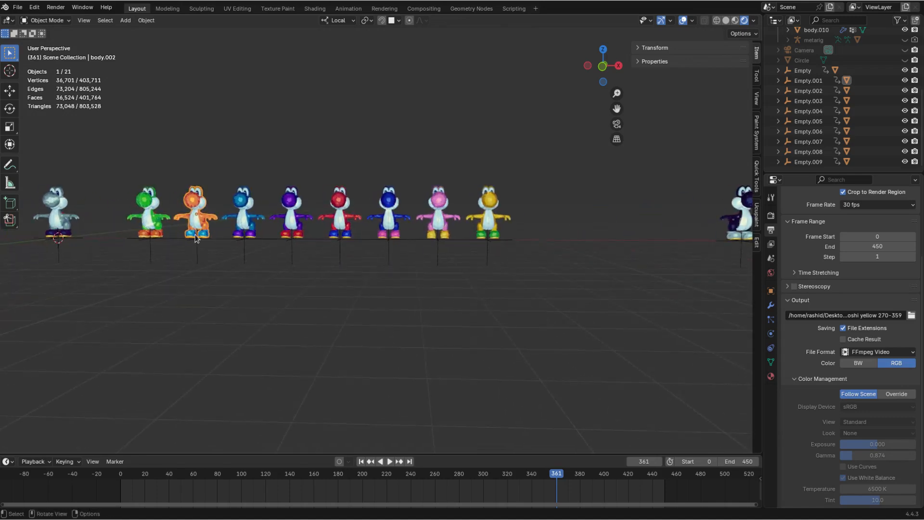
# Select the black Yoshi with white boots beyond the row and inspect its rendered shading
pyautogui.keyDown('shift'); pyautogui.moveTo(506, 214); pyautogui.dragTo(303, 229, button='middle'); pyautogui.keyUp('shift')
pyautogui.scroll(1, 610, 253)
pyautogui.scroll(1, 616, 251)
pyautogui.keyDown('shift'); pyautogui.moveTo(621, 243); pyautogui.dragTo(423, 247, button='middle'); pyautogui.keyUp('shift')
pyautogui.scroll(2, 483, 276)
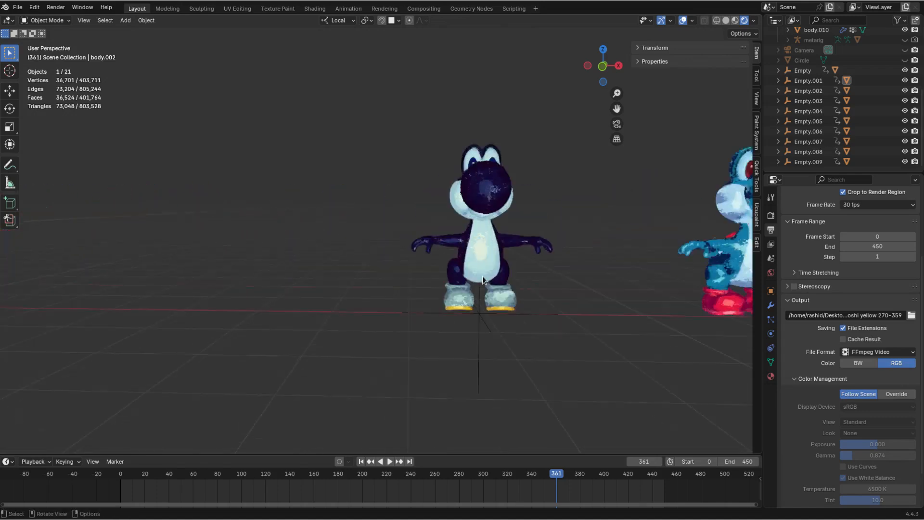
pyautogui.click(477, 269)
pyautogui.moveTo(477, 268); pyautogui.dragTo(478, 206, button='middle')
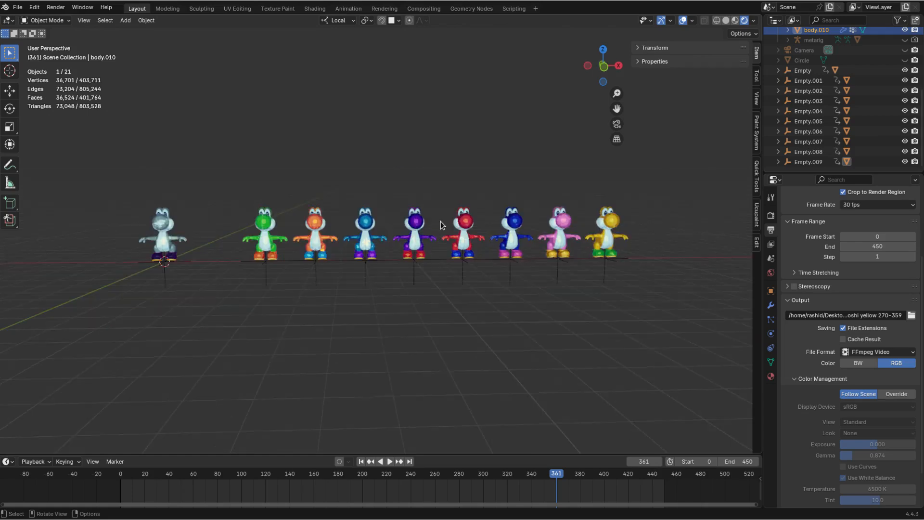
# Centre the view on the animated white Yoshi, play the animation and scrub to frame 411
pyautogui.moveTo(369, 253); pyautogui.dragTo(432, 254, button='middle')
pyautogui.scroll(4, 434, 254)
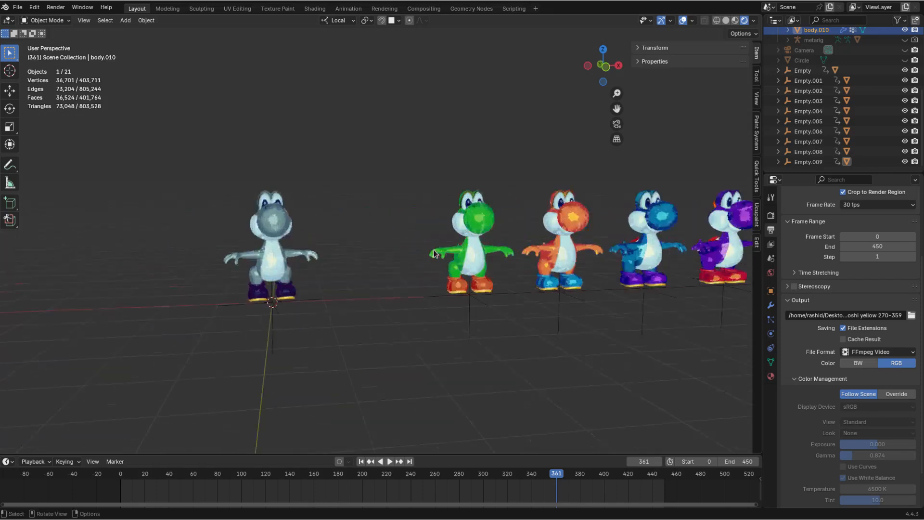
pyautogui.keyDown('shift'); pyautogui.moveTo(234, 278); pyautogui.dragTo(403, 272, button='middle'); pyautogui.keyUp('shift')
pyautogui.press('space')
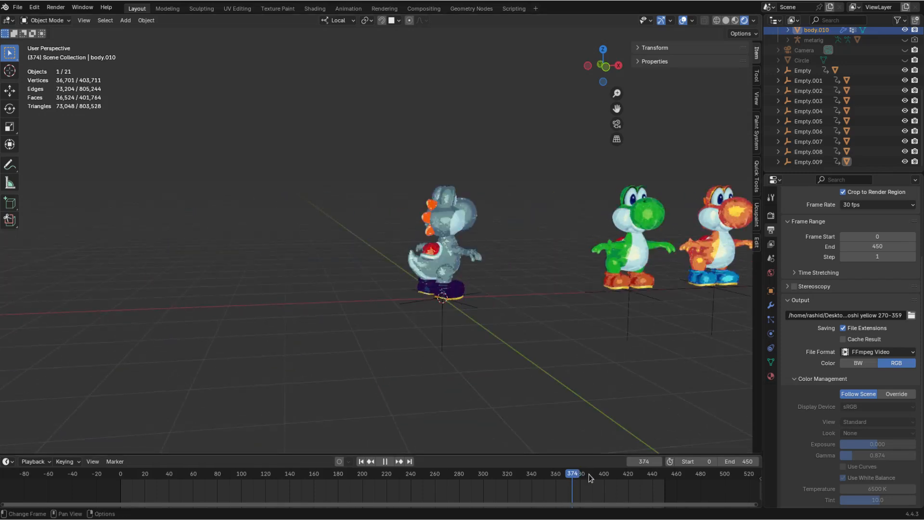
pyautogui.moveTo(634, 473)
pyautogui.mouseDown()
pyautogui.moveTo(599, 475)
pyautogui.moveTo(619, 477)
pyautogui.mouseUp()
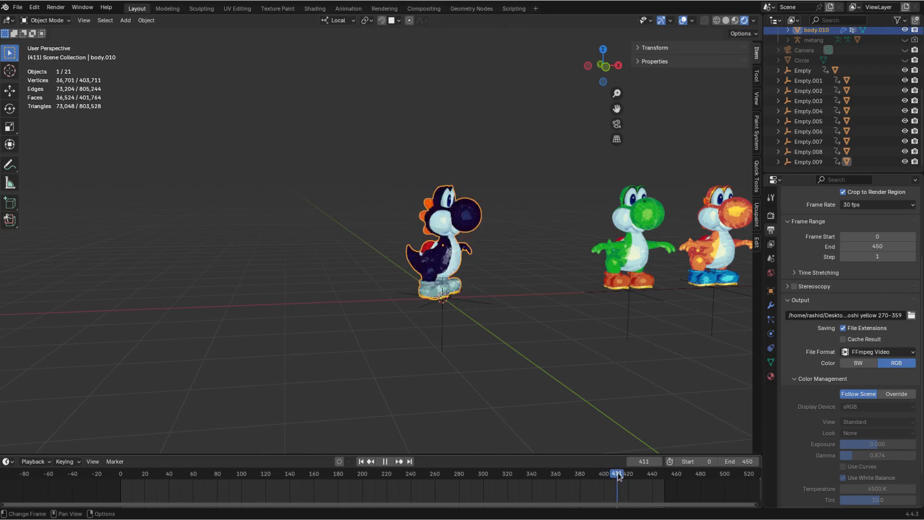
pyautogui.press('space')
# Inspect the black Yoshi in the animation from close range and different angles
pyautogui.scroll(6, 526, 268)
pyautogui.keyDown('shift'); pyautogui.moveTo(526, 268); pyautogui.dragTo(402, 263, button='middle'); pyautogui.keyUp('shift')
pyautogui.scroll(-4, 448, 284)
pyautogui.moveTo(464, 294); pyautogui.dragTo(440, 241, button='middle')
pyautogui.scroll(3, 441, 243)
pyautogui.scroll(-3, 445, 252)
# Scrub the animation back to around frame 70 and view the orange Yoshi beside the green one
pyautogui.moveTo(618, 469); pyautogui.dragTo(196, 479)
pyautogui.scroll(-6, 428, 317)
pyautogui.scroll(3, 427, 313)
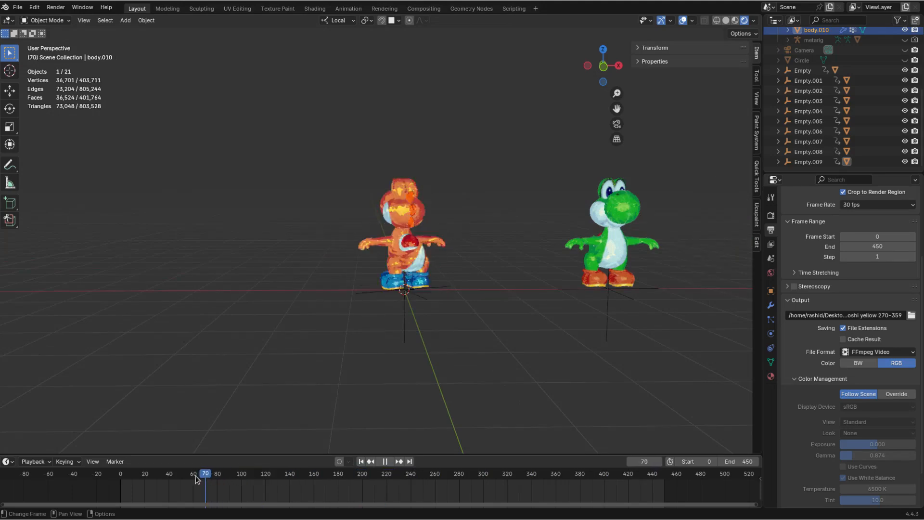